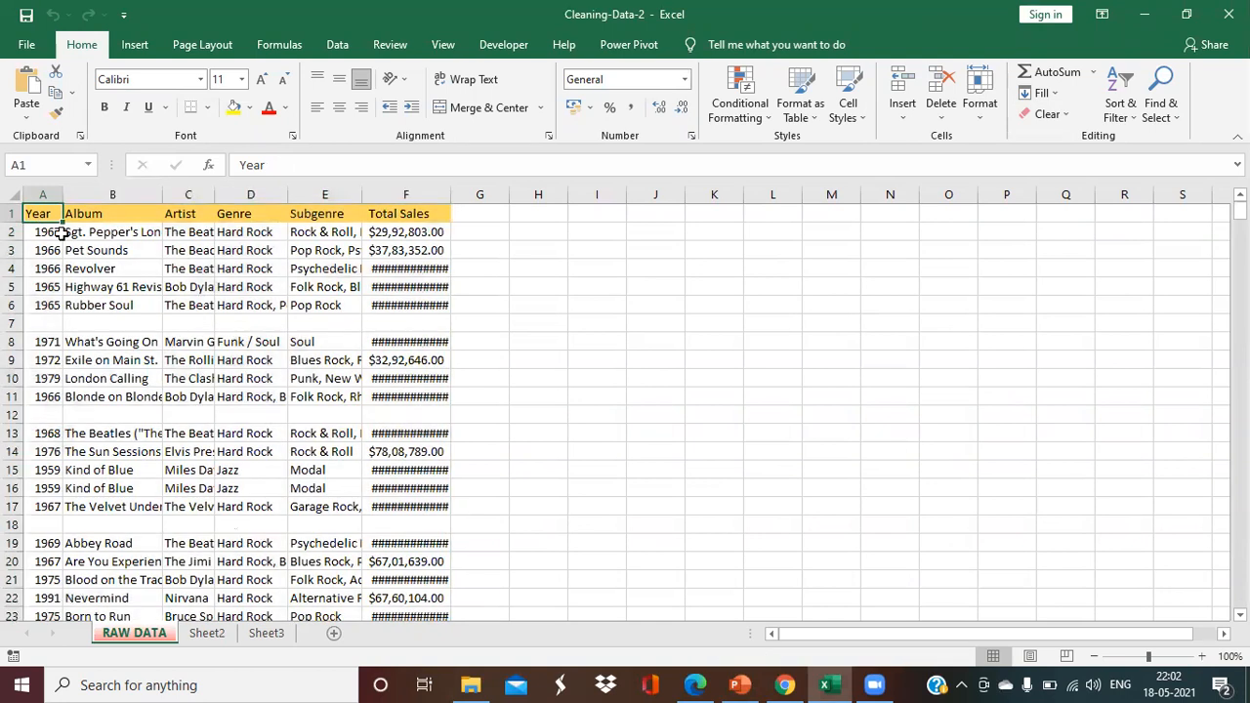
Step: Examine the Year column from its header down through the first dozen rows
{"action": "left_click", "coordinate": [61, 233]}
{"action": "key", "text": "Up"}
{"action": "key", "text": "shift+Down"}
{"action": "key", "text": "shift+Down"}
{"action": "key", "text": "shift+Down"}
{"action": "key", "text": "shift+Down"}
{"action": "key", "text": "shift+Down"}
{"action": "key", "text": "shift+Down"}
{"action": "key", "text": "shift+Down"}
{"action": "key", "text": "shift+Down"}
{"action": "key", "text": "shift+Down"}
{"action": "key", "text": "shift+Down"}
{"action": "key", "text": "shift+Down"}
{"action": "key", "text": "shift+Down"}
{"action": "key", "text": "Right"}
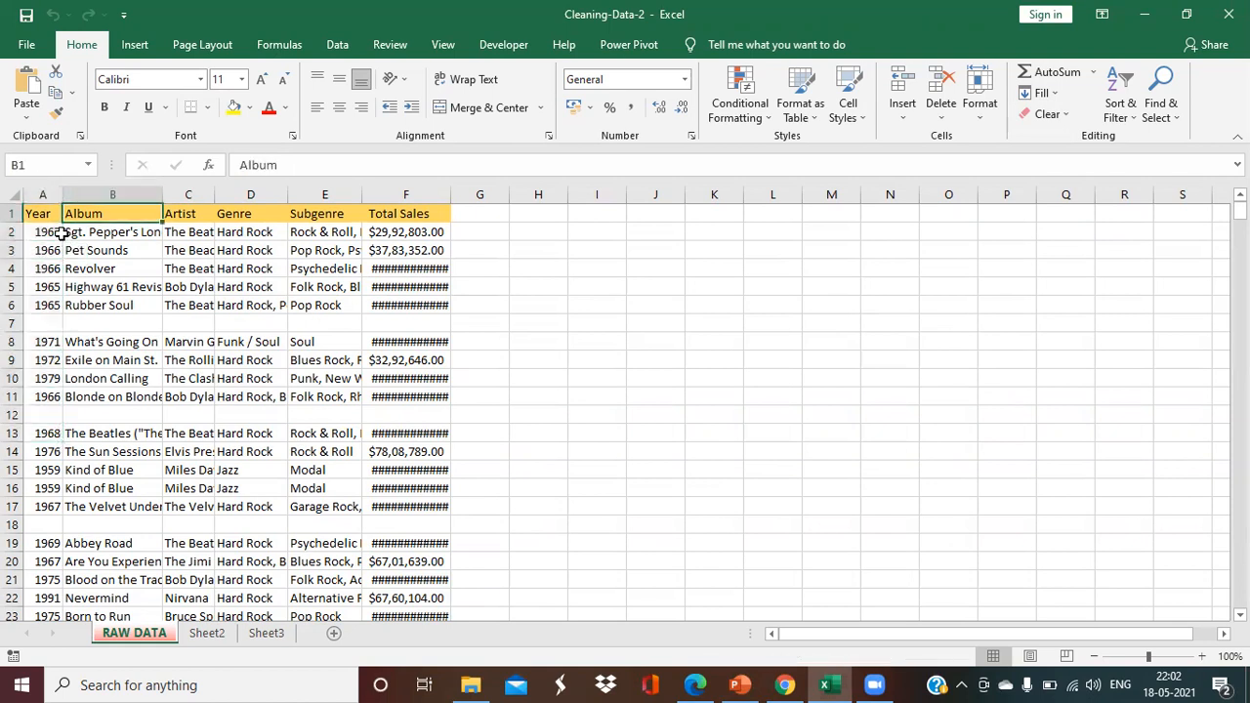
Step: Examine the Album column from its header down through about the first twenty rows
{"action": "key", "text": "shift+Down"}
{"action": "key", "text": "shift+Down"}
{"action": "key", "text": "shift+Down"}
{"action": "key", "text": "shift+Down"}
{"action": "key", "text": "shift+Down"}
{"action": "key", "text": "shift+Down"}
{"action": "key", "text": "shift+Down"}
{"action": "key", "text": "shift+Down"}
{"action": "key", "text": "shift+Down"}
{"action": "key", "text": "shift+Down"}
{"action": "key", "text": "shift+Down"}
{"action": "key", "text": "shift+Down"}
{"action": "key", "text": "shift+Down"}
{"action": "key", "text": "shift+Down"}
{"action": "key", "text": "shift+Down"}
{"action": "key", "text": "shift+Down"}
{"action": "key", "text": "shift+Down"}
{"action": "key", "text": "shift+Down"}
{"action": "key", "text": "shift+Down"}
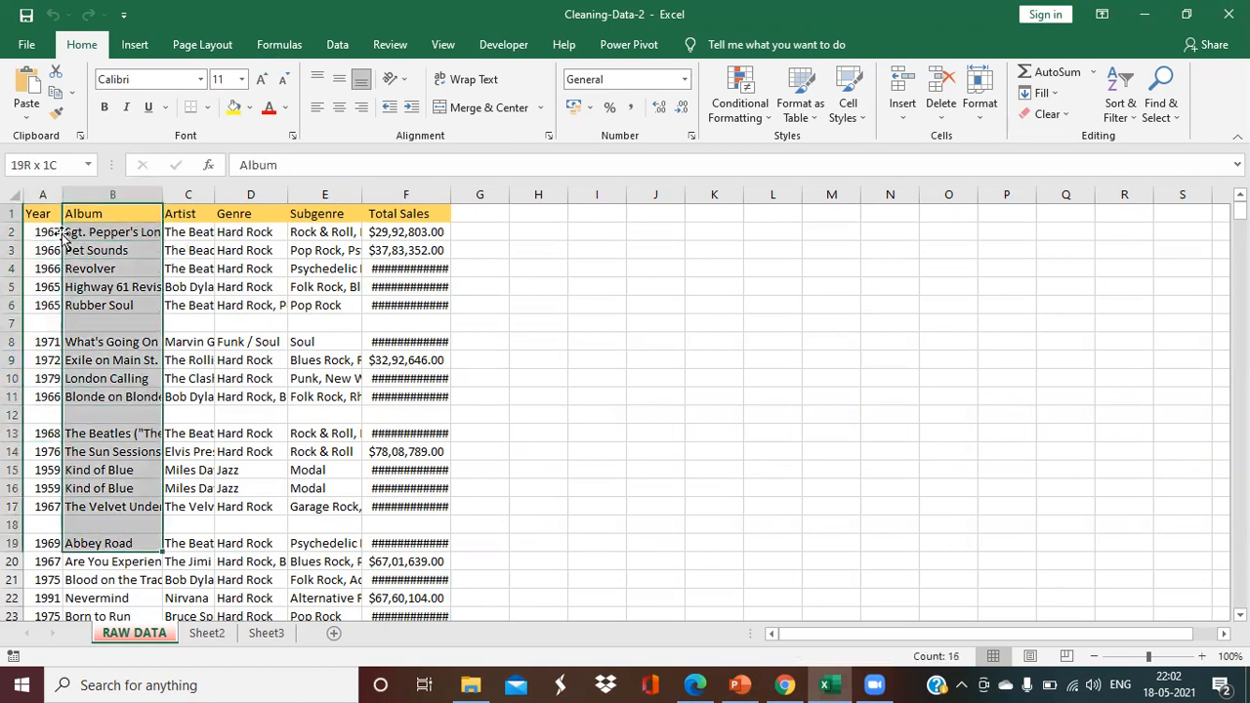
{"action": "key", "text": "shift+Down"}
{"action": "key", "text": "shift+Down"}
{"action": "key", "text": "Up"}
{"action": "key", "text": "Right"}
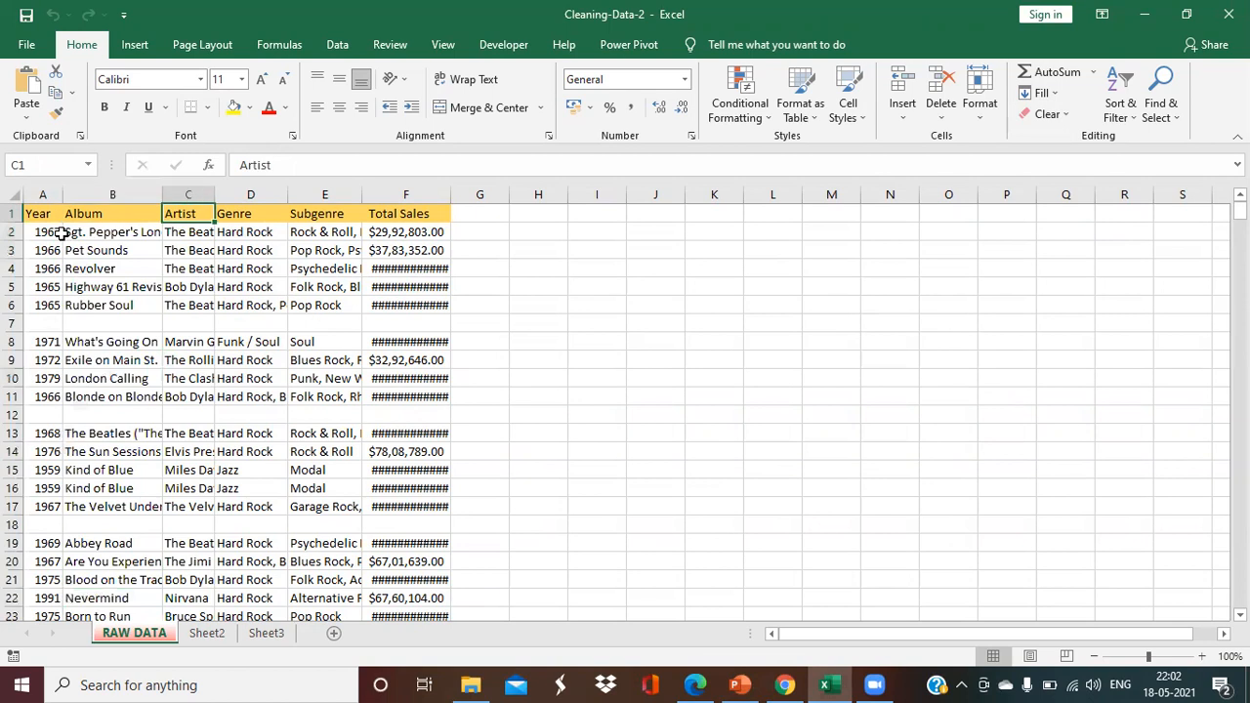
Step: Examine the Artist column's entries, and move along the header row to Subgenre
{"action": "key", "text": "shift+Down"}
{"action": "key", "text": "shift+Down"}
{"action": "key", "text": "shift+Down"}
{"action": "key", "text": "shift+Down"}
{"action": "key", "text": "shift+Down"}
{"action": "key", "text": "shift+Down"}
{"action": "key", "text": "shift+Down"}
{"action": "key", "text": "shift+Down"}
{"action": "key", "text": "shift+Down"}
{"action": "key", "text": "shift+Down"}
{"action": "key", "text": "shift+Down"}
{"action": "key", "text": "shift+Down"}
{"action": "key", "text": "shift+Down"}
{"action": "key", "text": "shift+Down"}
{"action": "key", "text": "shift+Down"}
{"action": "key", "text": "shift+Down"}
{"action": "key", "text": "Up"}
{"action": "key", "text": "Right"}
{"action": "key", "text": "Right"}
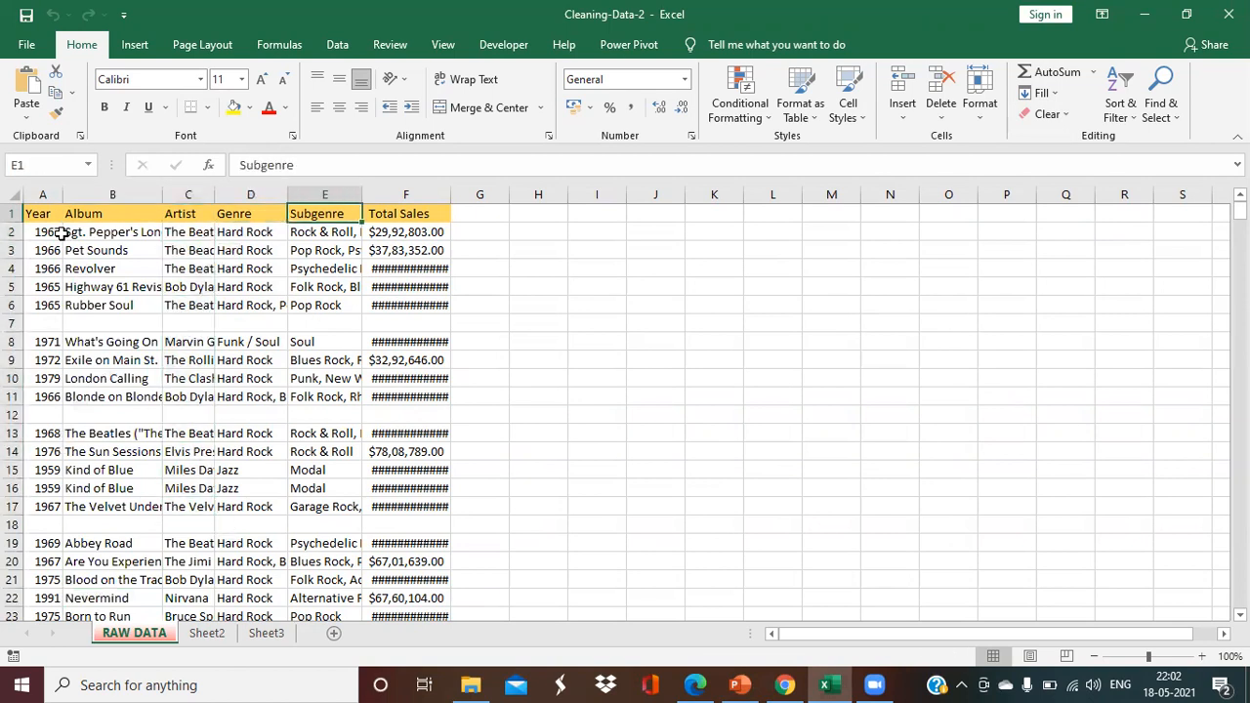
Step: Examine the Total Sales column from its header down, and return to the Year header in A1
{"action": "key", "text": "Right"}
{"action": "key", "text": "shift+Down"}
{"action": "key", "text": "shift+Down"}
{"action": "key", "text": "shift+Down"}
{"action": "key", "text": "shift+Down"}
{"action": "key", "text": "shift+Down"}
{"action": "key", "text": "shift+Down"}
{"action": "key", "text": "shift+Down"}
{"action": "key", "text": "shift+Down"}
{"action": "key", "text": "shift+Down"}
{"action": "key", "text": "shift+Down"}
{"action": "key", "text": "shift+Down"}
{"action": "key", "text": "shift+Down"}
{"action": "key", "text": "shift+Down"}
{"action": "key", "text": "shift+Down"}
{"action": "key", "text": "shift+Down"}
{"action": "key", "text": "shift+Down"}
{"action": "key", "text": "shift+Down"}
{"action": "key", "text": "shift+Down"}
{"action": "key", "text": "shift+Down"}
{"action": "key", "text": "shift+Down"}
{"action": "key", "text": "shift+Down"}
{"action": "key", "text": "shift+Down"}
{"action": "key", "text": "shift+Down"}
{"action": "key", "text": "shift+Down"}
{"action": "key", "text": "shift+Down"}
{"action": "key", "text": "Left"}
{"action": "key", "text": "Left"}
{"action": "key", "text": "Left"}
{"action": "key", "text": "Left"}
{"action": "key", "text": "Left"}
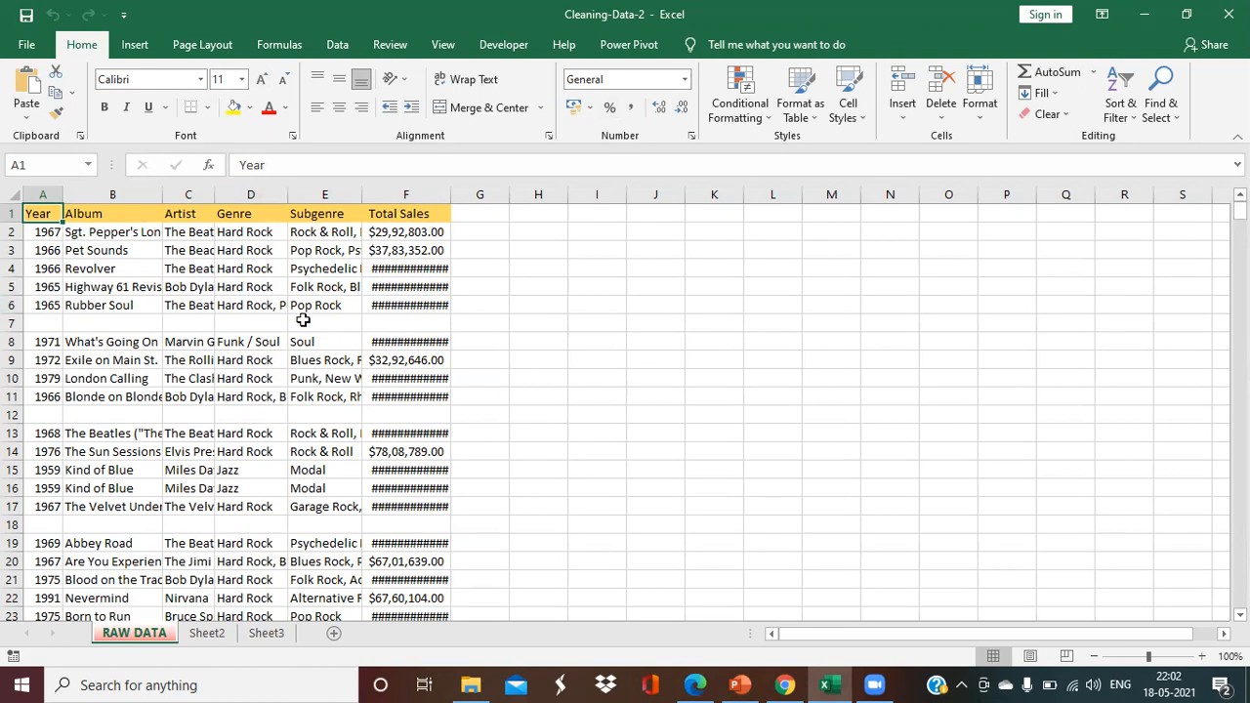
Step: Inspect the blank rows inside the data by selecting rows 7, 12, 18, 25 and 37 across columns A to F
{"action": "left_click_drag", "start_coordinate": [42, 321], "coordinate": [412, 331]}
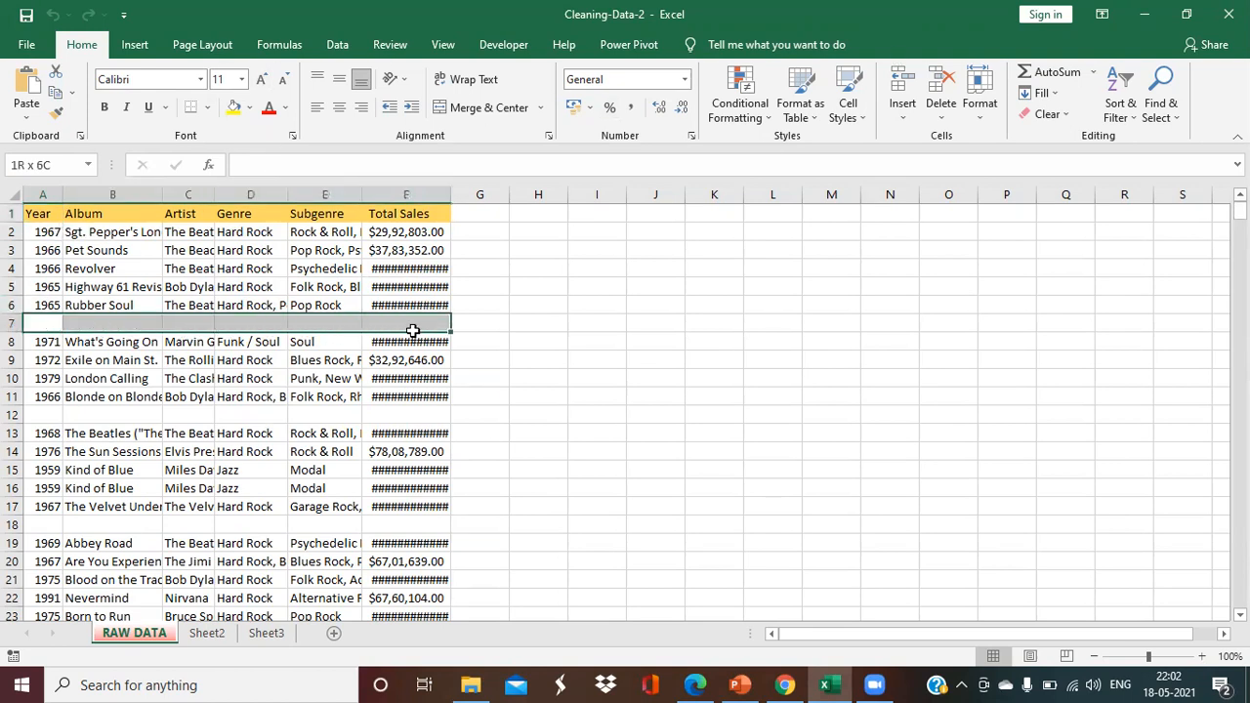
{"action": "left_click_drag", "start_coordinate": [24, 415], "coordinate": [442, 414]}
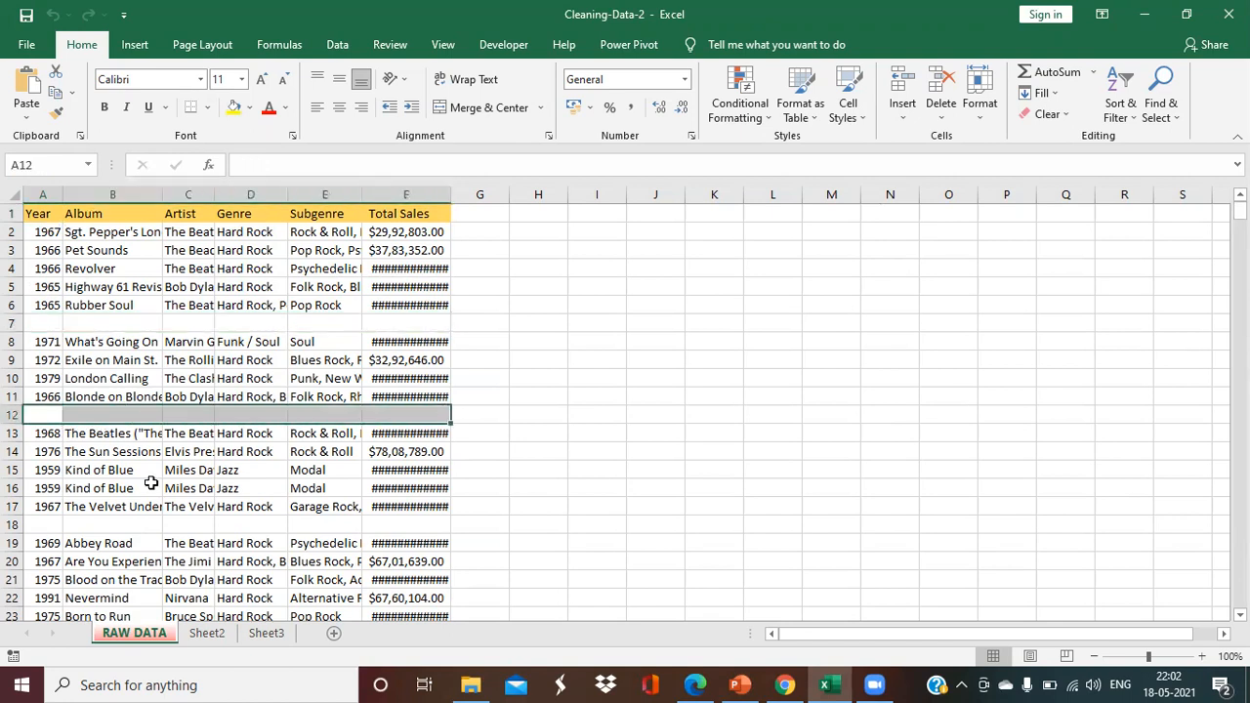
{"action": "left_click_drag", "start_coordinate": [44, 524], "coordinate": [399, 519]}
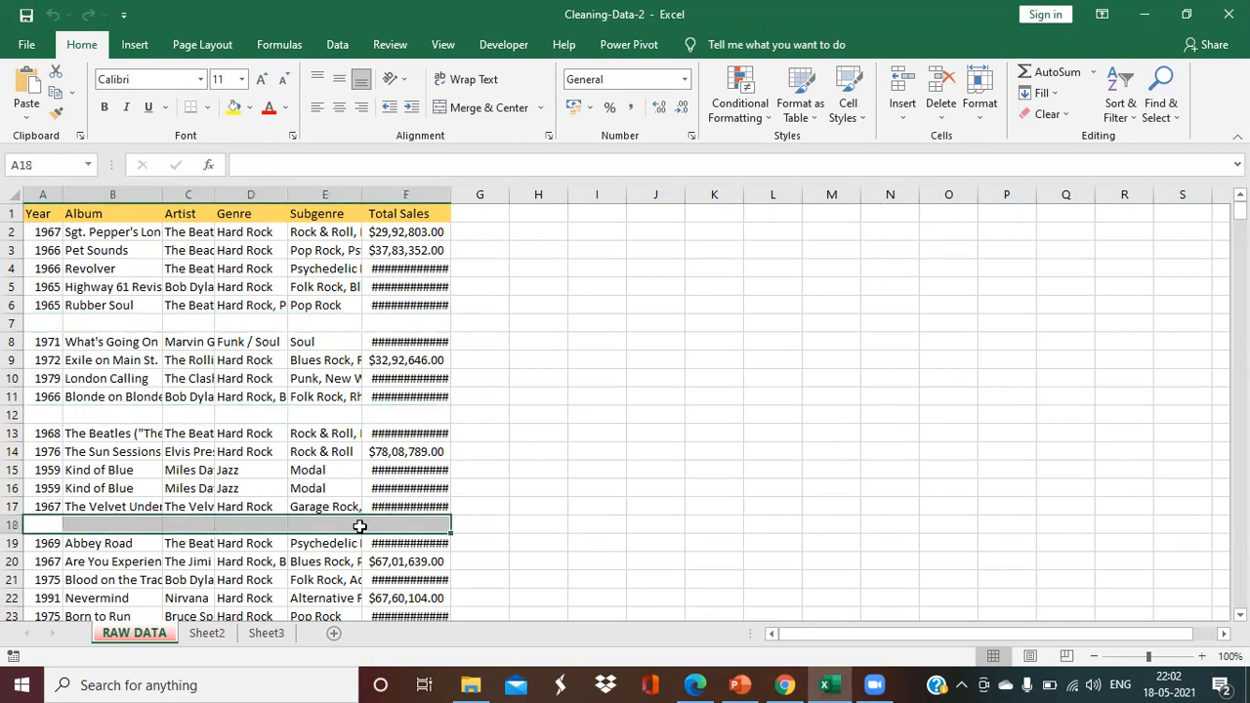
{"action": "scroll", "coordinate": [360, 526], "scroll_direction": "down", "scroll_amount": 3}
{"action": "left_click_drag", "start_coordinate": [45, 489], "coordinate": [415, 481]}
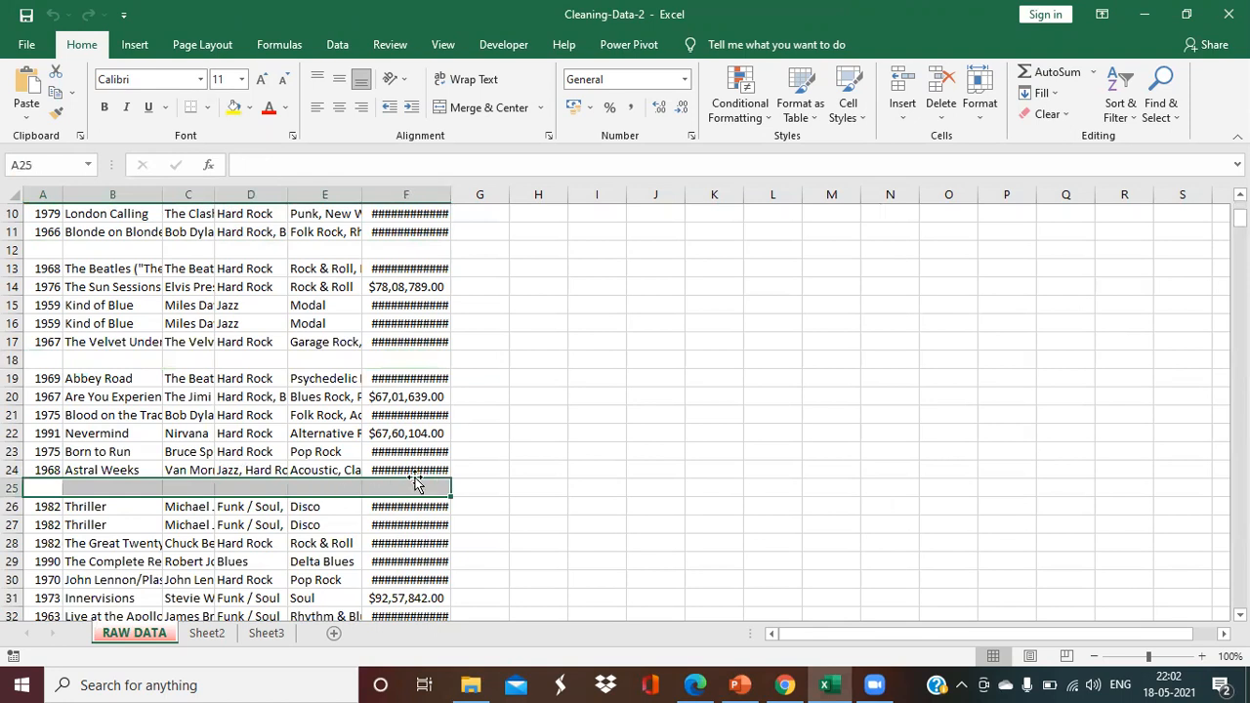
{"action": "scroll", "coordinate": [415, 481], "scroll_direction": "down", "scroll_amount": 5}
{"action": "left_click_drag", "start_coordinate": [41, 432], "coordinate": [399, 429]}
{"action": "scroll", "coordinate": [330, 439], "scroll_direction": "up", "scroll_amount": 8}
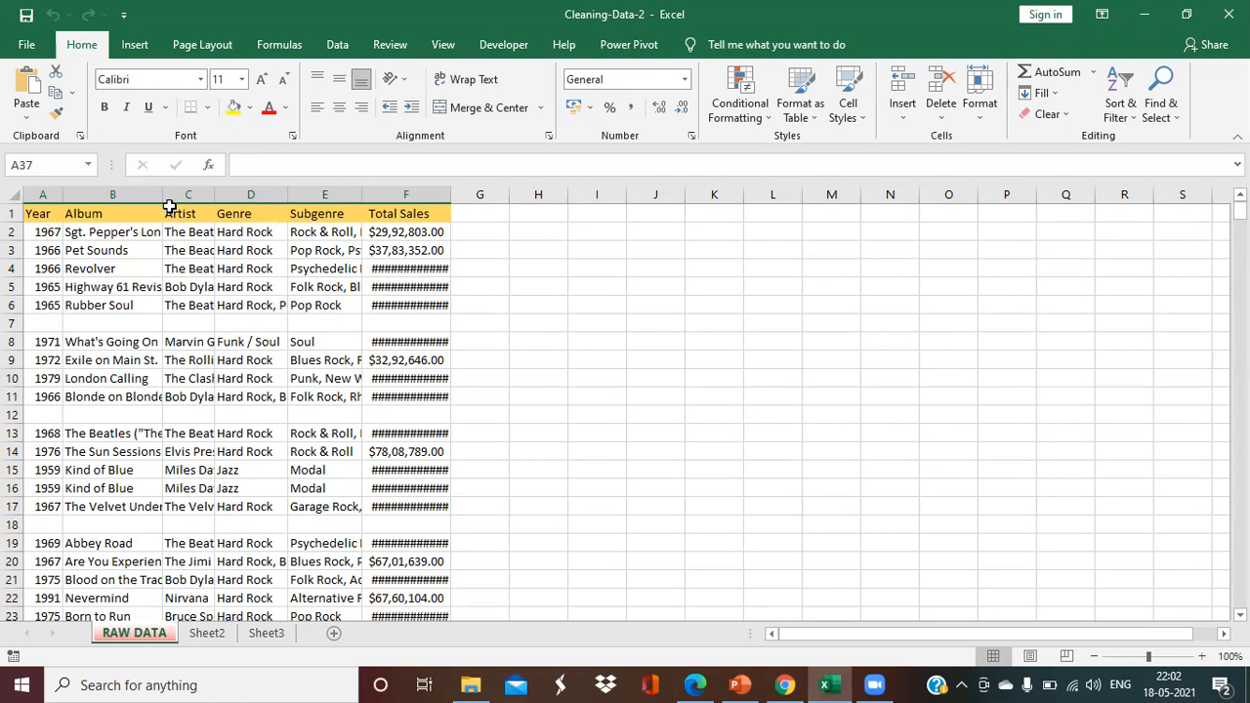
Step: Try auto-fitting the Subgenre column to its contents, and undo the width change
{"action": "double_click", "coordinate": [361, 185]}
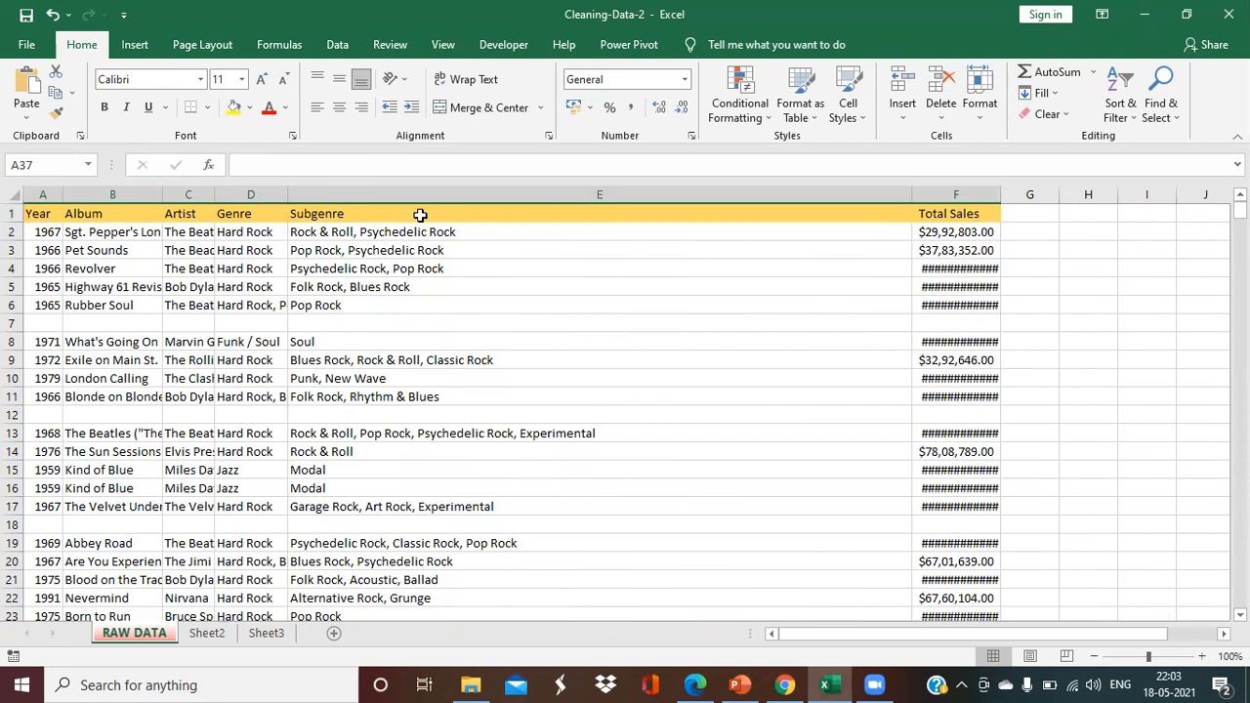
{"action": "scroll", "coordinate": [420, 214], "scroll_direction": "down", "scroll_amount": 10}
{"action": "key", "text": "ctrl+z"}
{"action": "scroll", "coordinate": [433, 279], "scroll_direction": "up", "scroll_amount": 10}
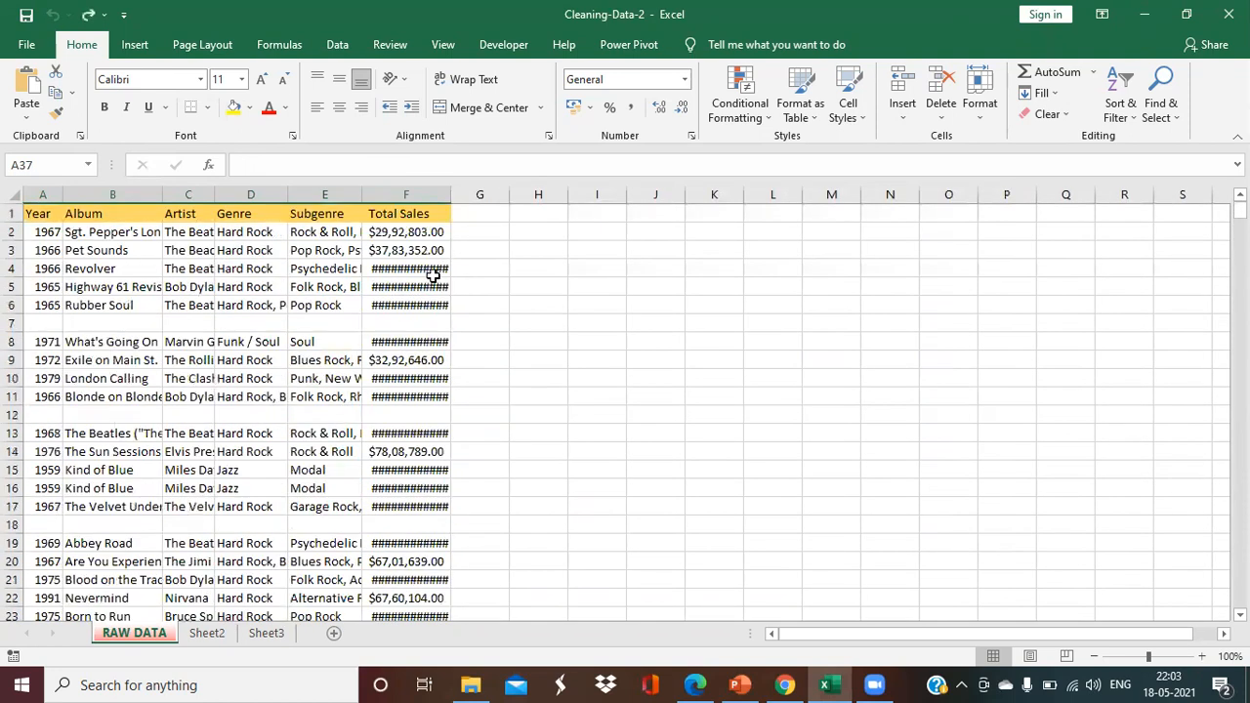
Step: Auto-fit the widths of columns A through F to their contents
{"action": "left_click", "coordinate": [51, 320]}
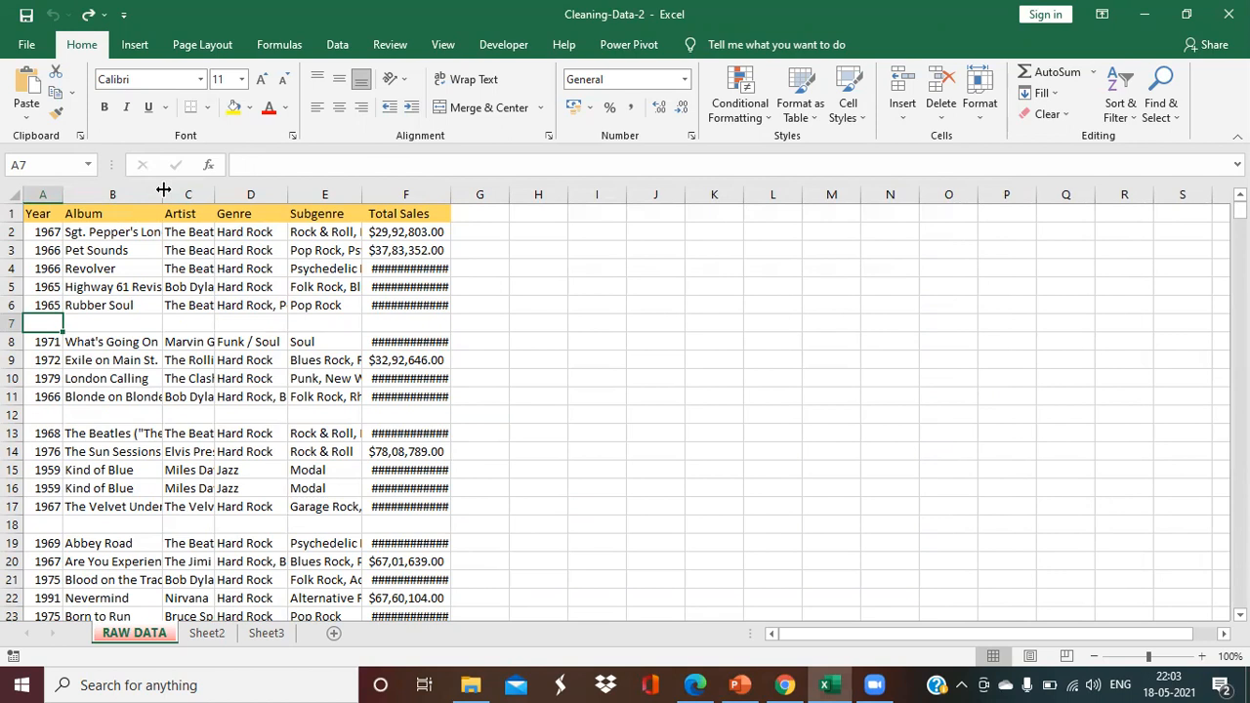
{"action": "left_click", "coordinate": [41, 195]}
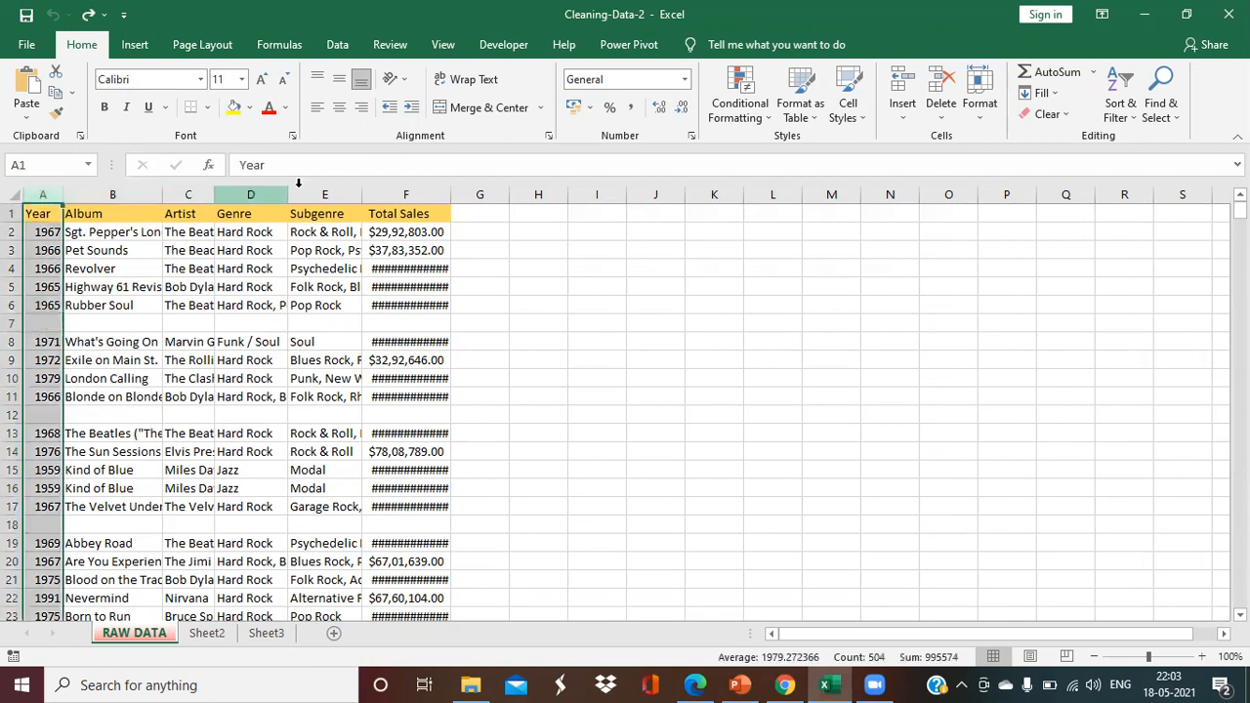
{"action": "left_click", "coordinate": [420, 192], "text": "shift"}
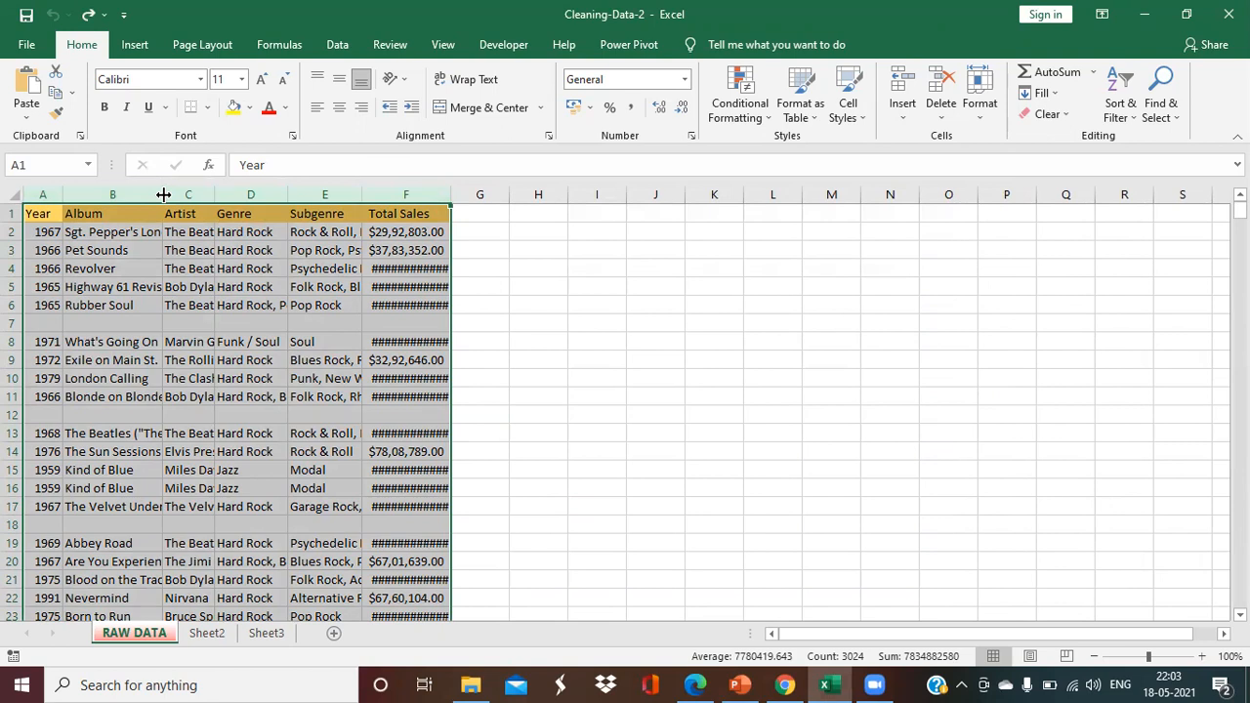
{"action": "double_click", "coordinate": [164, 192]}
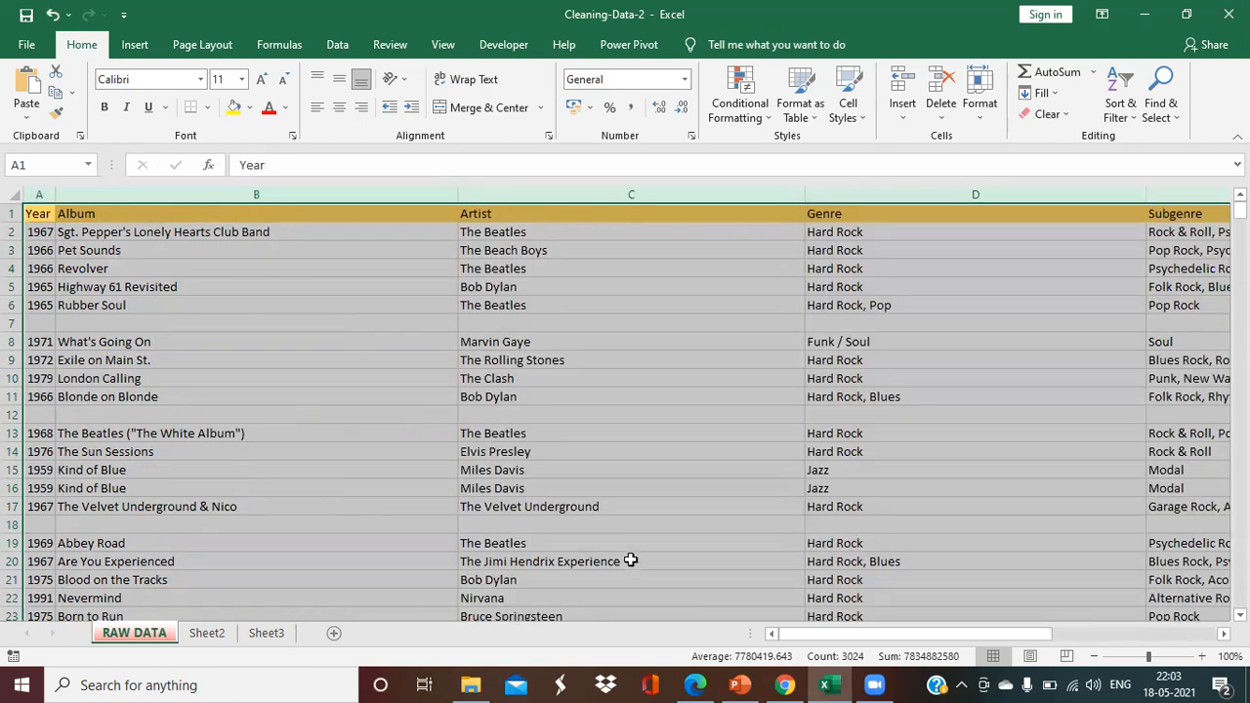
Step: Examine the auto-fitted columns down the sheet, from Genre to Total Sales and then the album and artist entries
{"action": "left_click_drag", "start_coordinate": [815, 631], "coordinate": [999, 639]}
{"action": "scroll", "coordinate": [933, 380], "scroll_direction": "down", "scroll_amount": 13}
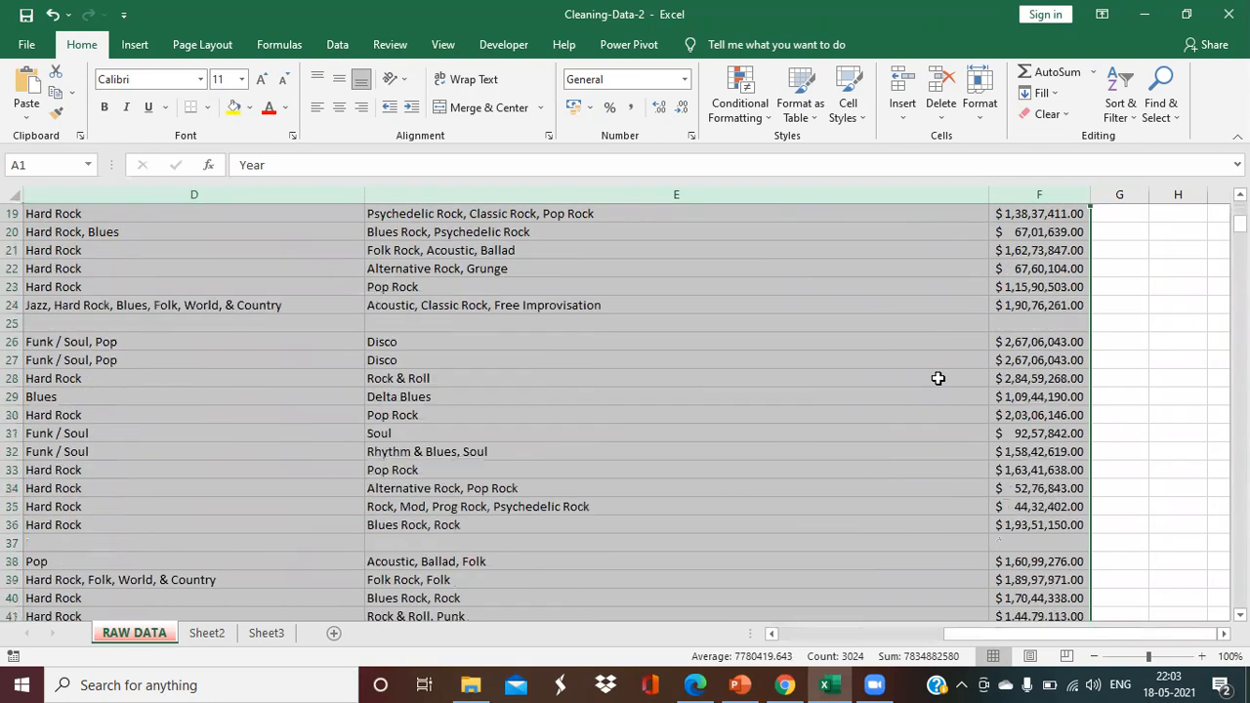
{"action": "scroll", "coordinate": [933, 380], "scroll_direction": "down", "scroll_amount": 15}
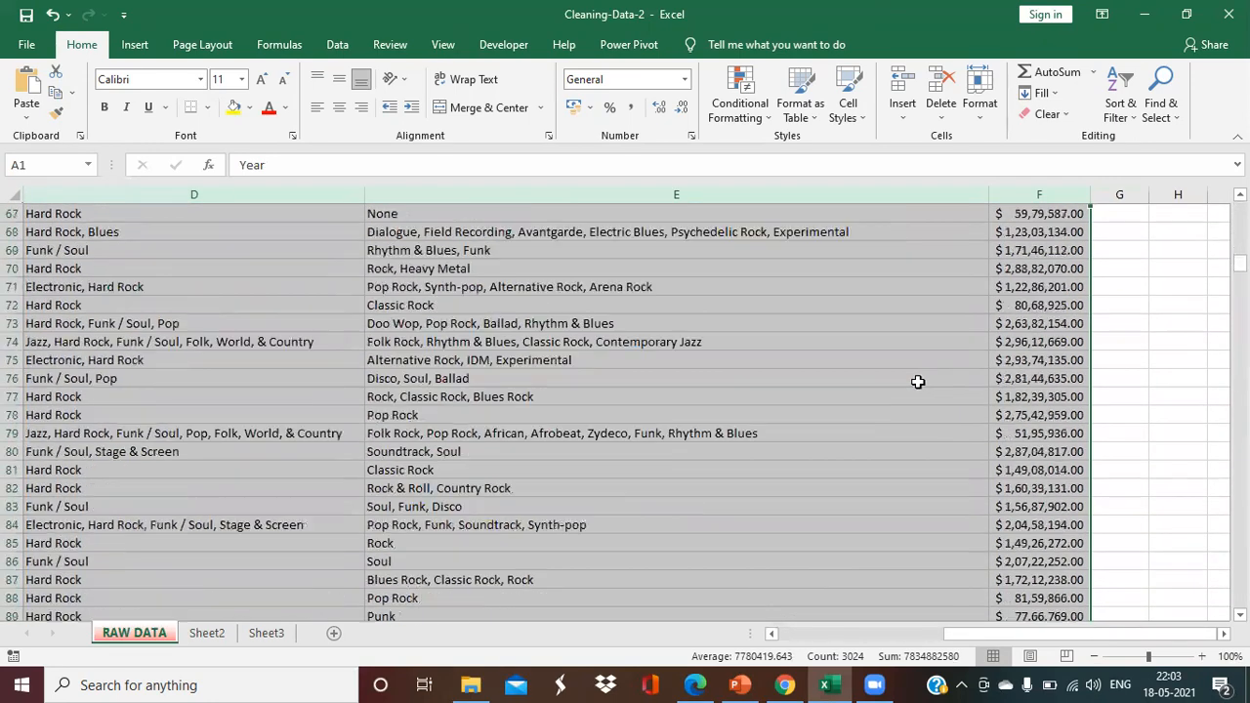
{"action": "scroll", "coordinate": [916, 384], "scroll_direction": "up", "scroll_amount": 12}
{"action": "scroll", "coordinate": [916, 384], "scroll_direction": "up", "scroll_amount": 16}
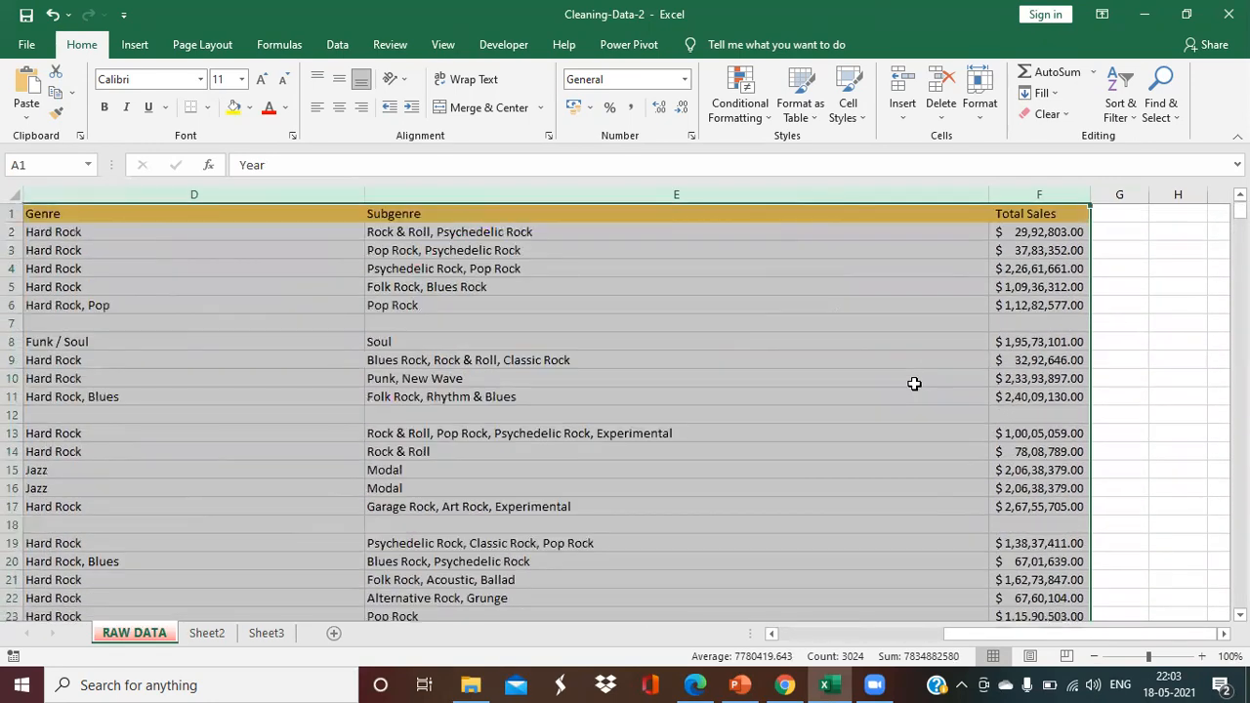
{"action": "left_click", "coordinate": [874, 635]}
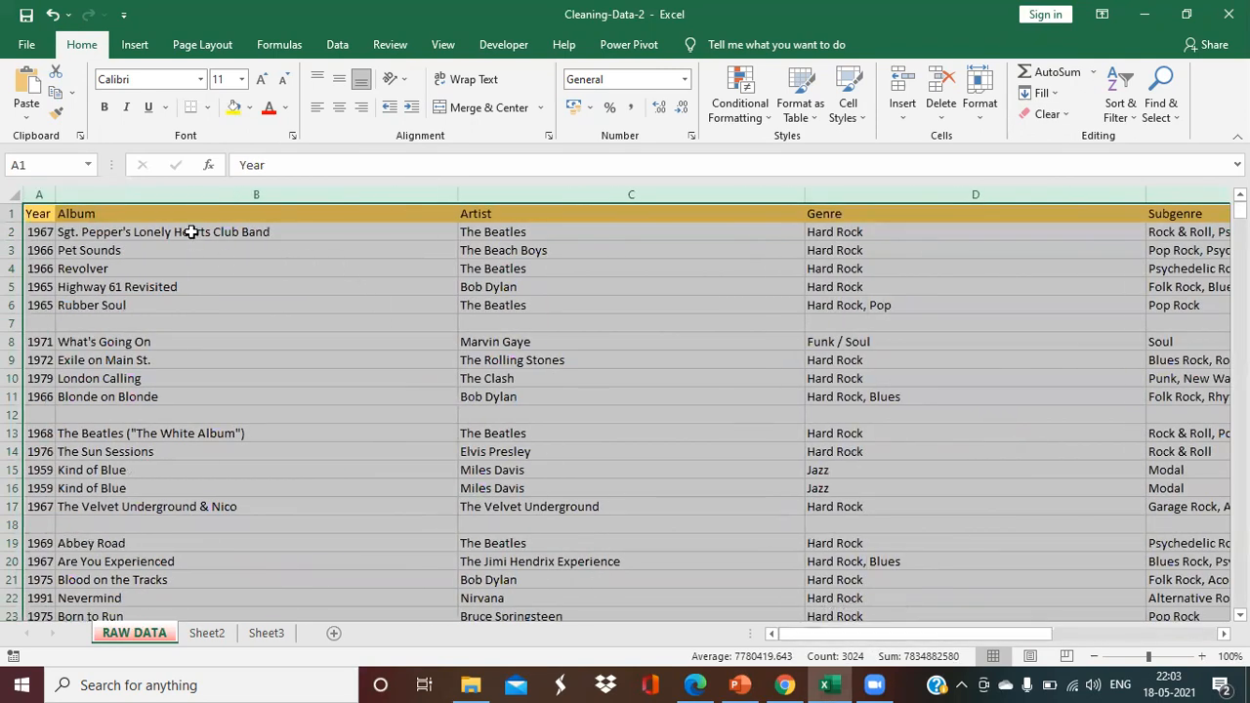
{"action": "left_click", "coordinate": [191, 231]}
{"action": "scroll", "coordinate": [251, 326], "scroll_direction": "down", "scroll_amount": 10}
{"action": "scroll", "coordinate": [251, 326], "scroll_direction": "down", "scroll_amount": 7}
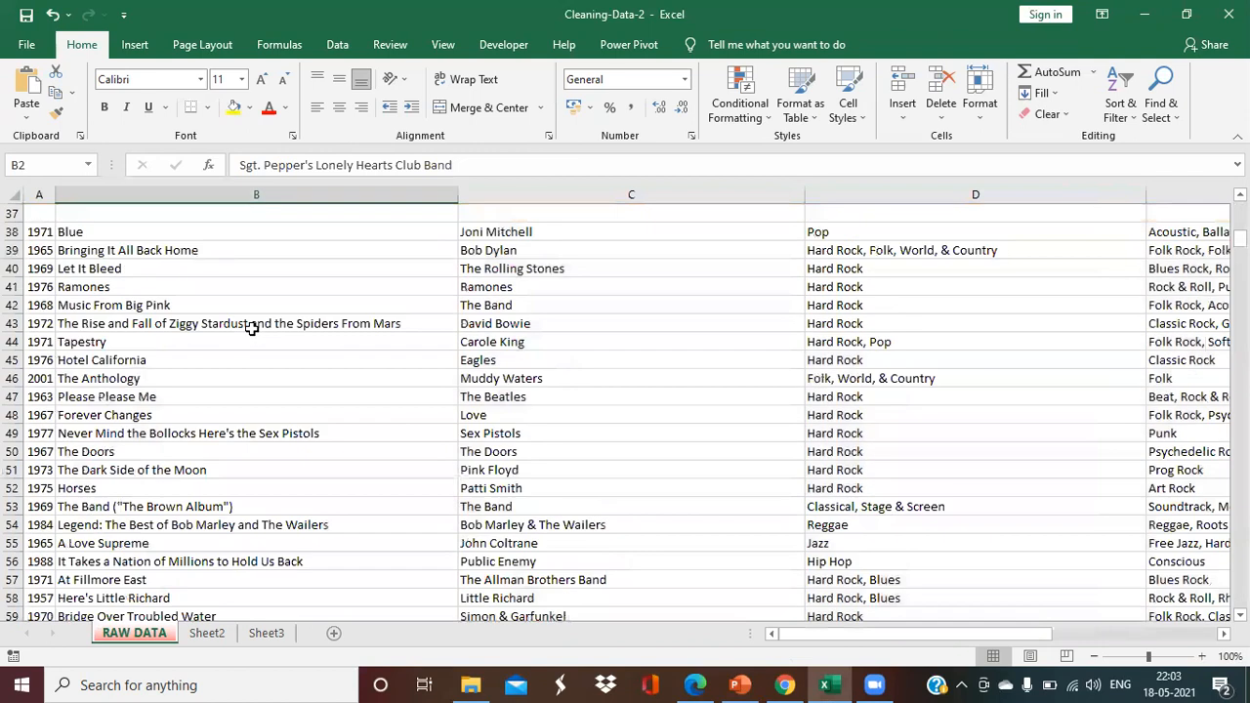
{"action": "scroll", "coordinate": [311, 313], "scroll_direction": "up", "scroll_amount": 12}
{"action": "scroll", "coordinate": [312, 313], "scroll_direction": "up", "scroll_amount": 5}
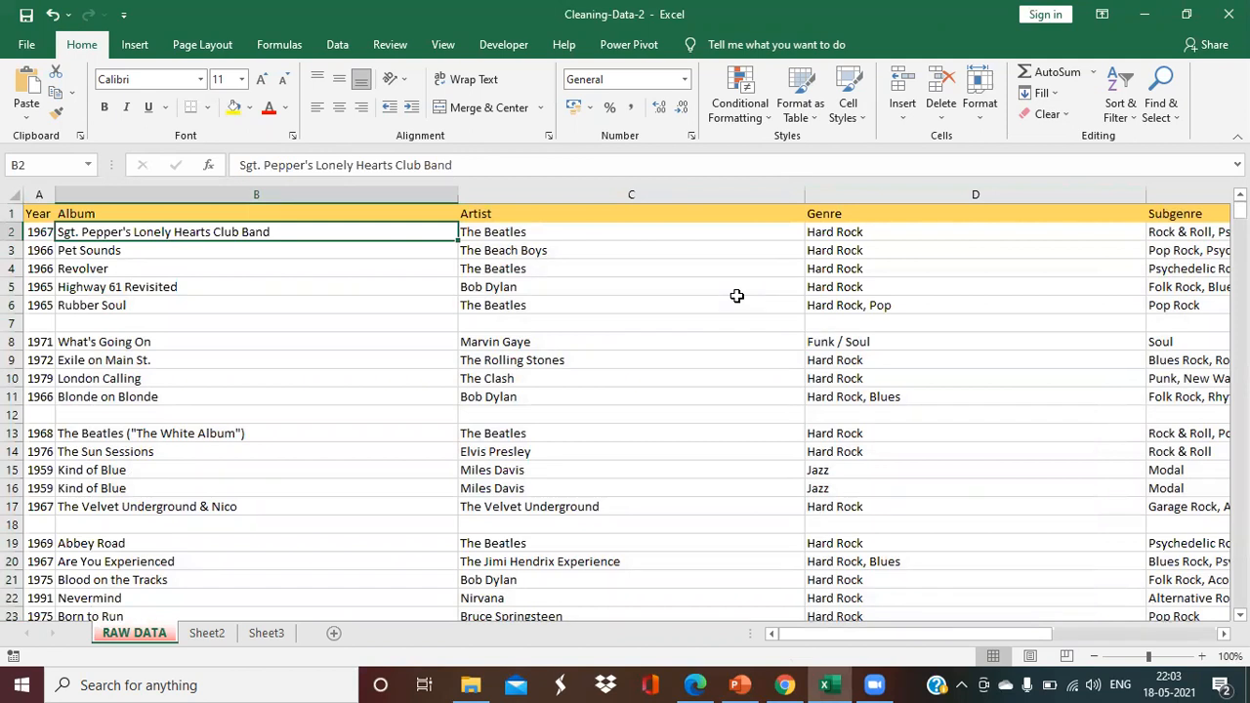
Step: Look across the first record in row 2 through all its columns, and return to cell A1
{"action": "key", "text": "Right"}
{"action": "key", "text": "Right"}
{"action": "key", "text": "Right"}
{"action": "key", "text": "Right"}
{"action": "key", "text": "Right"}
{"action": "key", "text": "Right"}
{"action": "key", "text": "Right"}
{"action": "key", "text": "Right"}
{"action": "key", "text": "Right"}
{"action": "key", "text": "Right"}
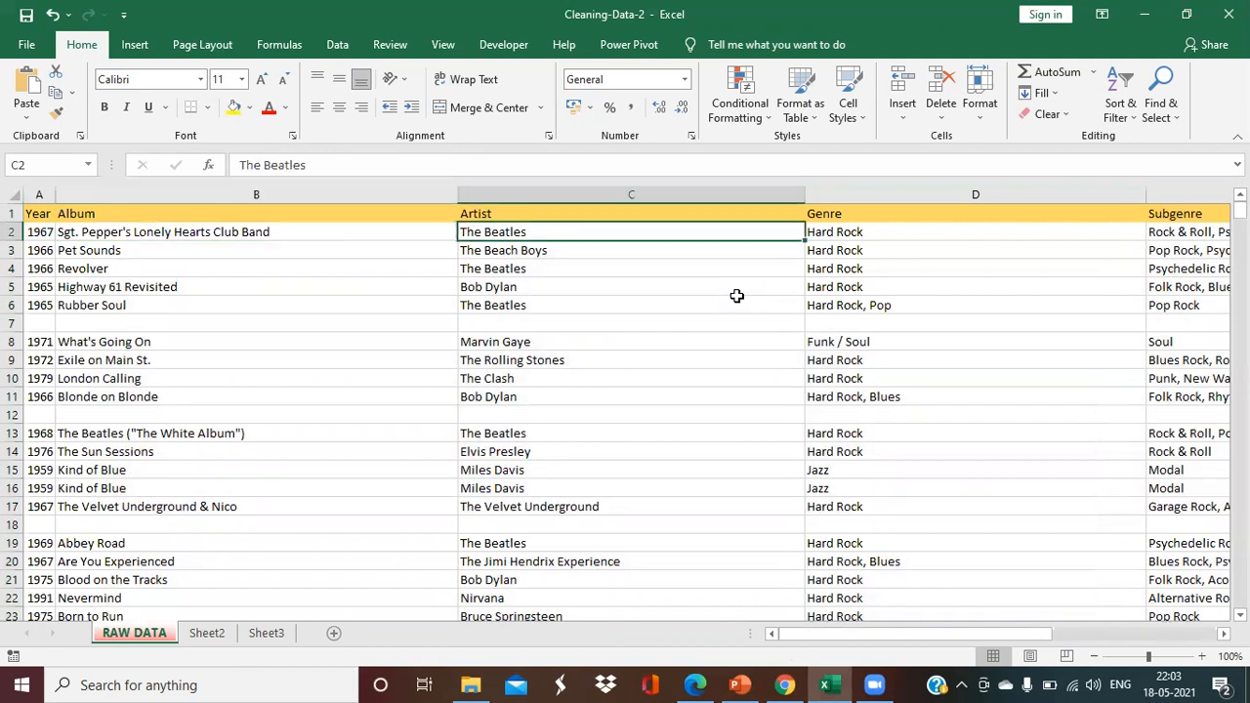
{"action": "key", "text": "Left"}
{"action": "key", "text": "Left"}
{"action": "key", "text": "Left"}
{"action": "key", "text": "Left"}
{"action": "key", "text": "Left"}
{"action": "key", "text": "Left"}
{"action": "key", "text": "Left"}
{"action": "key", "text": "Left"}
{"action": "key", "text": "Left"}
{"action": "key", "text": "Left"}
{"action": "key", "text": "Left"}
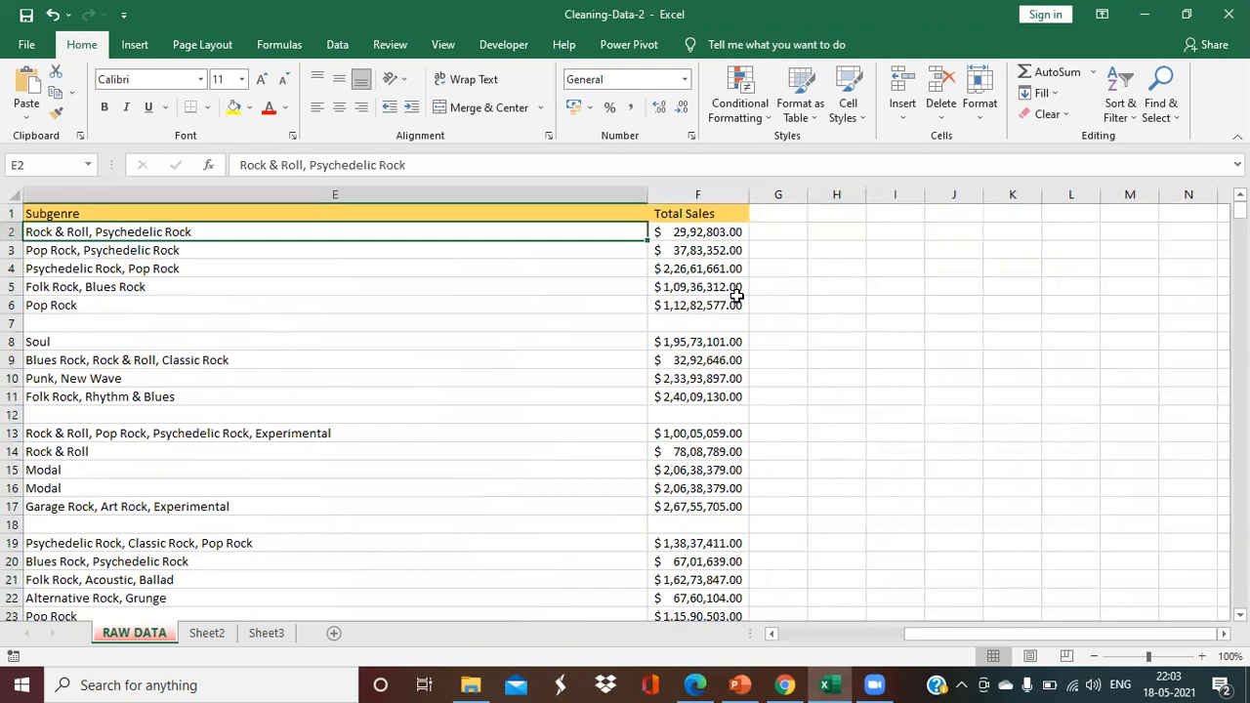
{"action": "key", "text": "Up"}
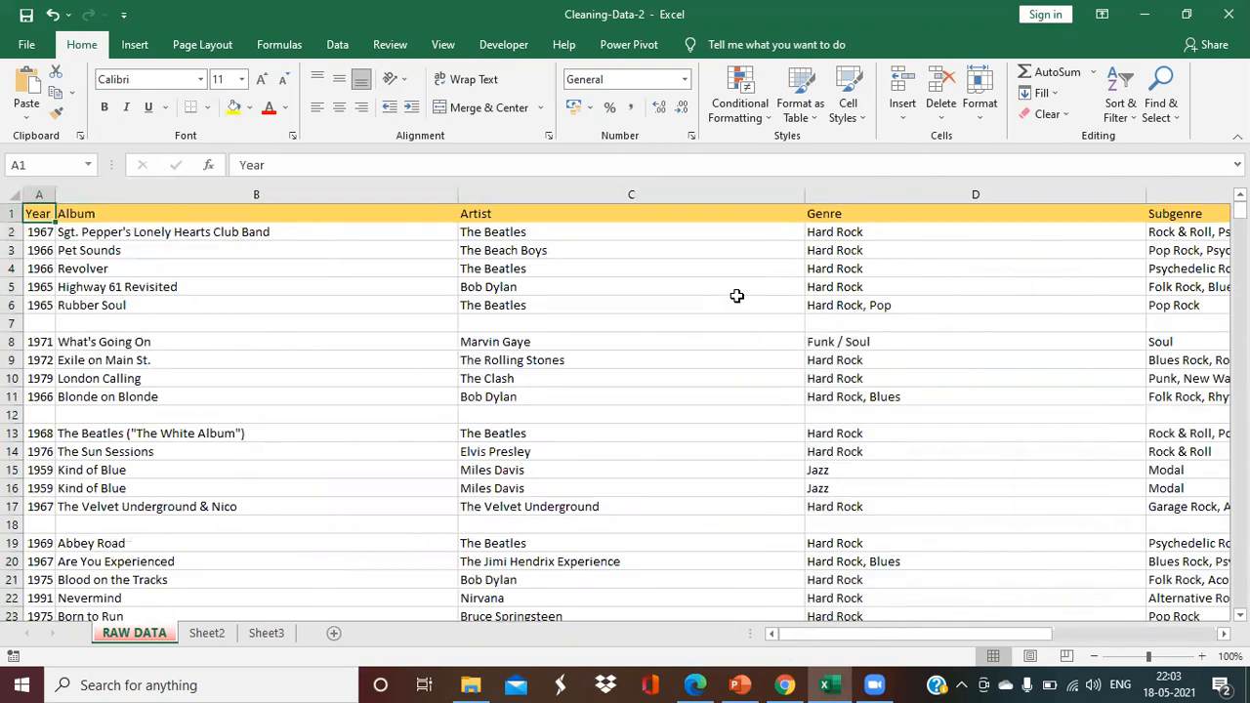
Step: Extend the selection across the header row from Year past Total Sales, and move to cell A2
{"action": "key", "text": "shift+Right"}
{"action": "key", "text": "shift+Right"}
{"action": "key", "text": "shift+Right"}
{"action": "key", "text": "shift+Right"}
{"action": "key", "text": "shift+Right"}
{"action": "key", "text": "shift+Right"}
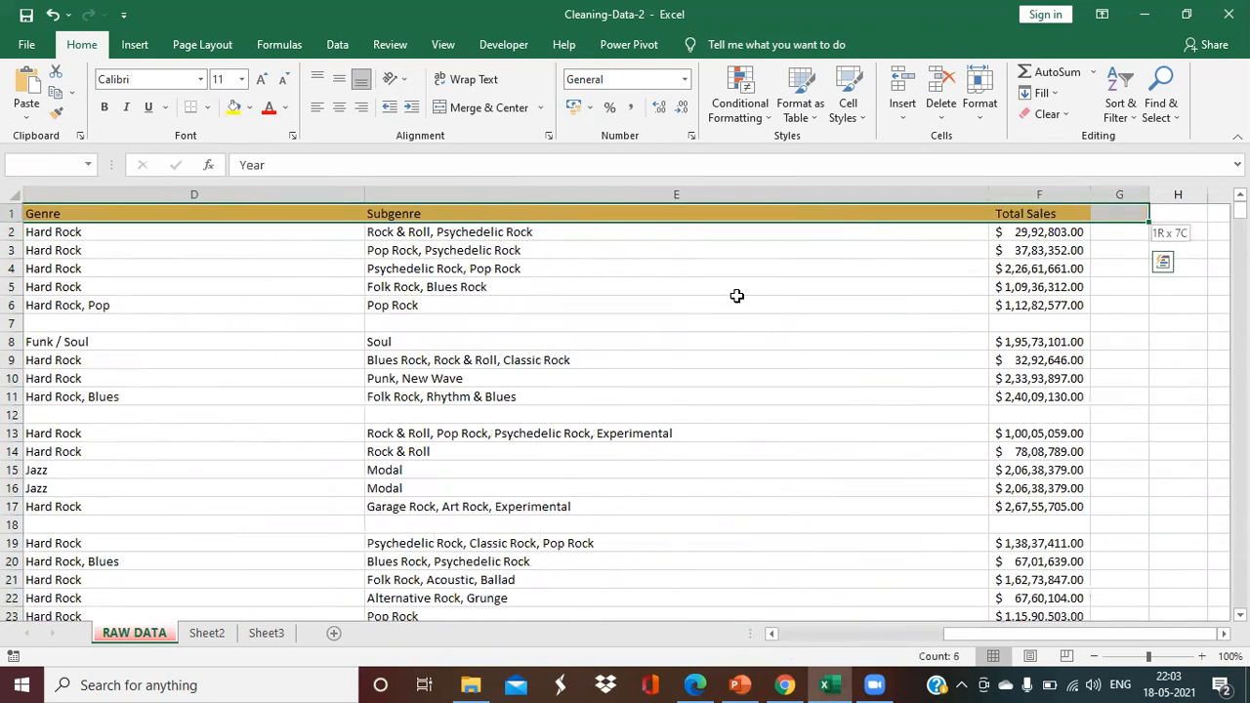
{"action": "key", "text": "Down"}
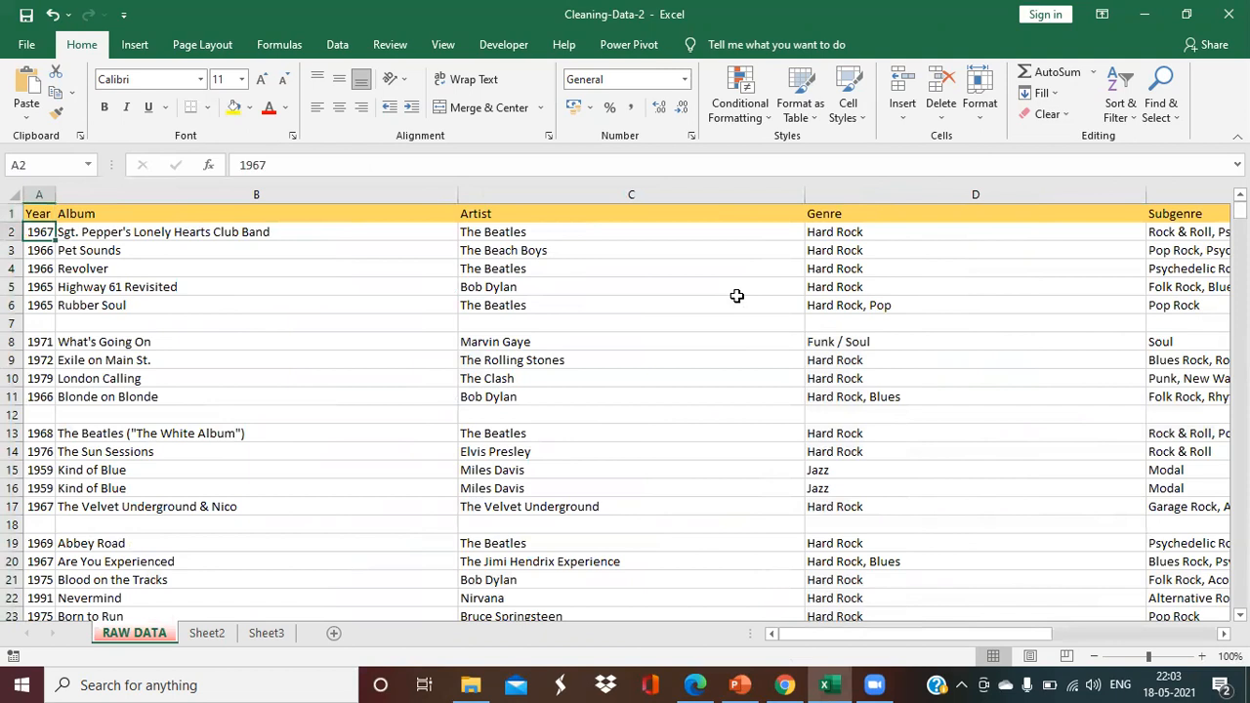
Step: Check how far the contiguous data region around cell A2 extends by selecting the current region
{"action": "key", "text": "ctrl+a"}
{"action": "key", "text": "Left"}
{"action": "key", "text": "ctrl+a"}
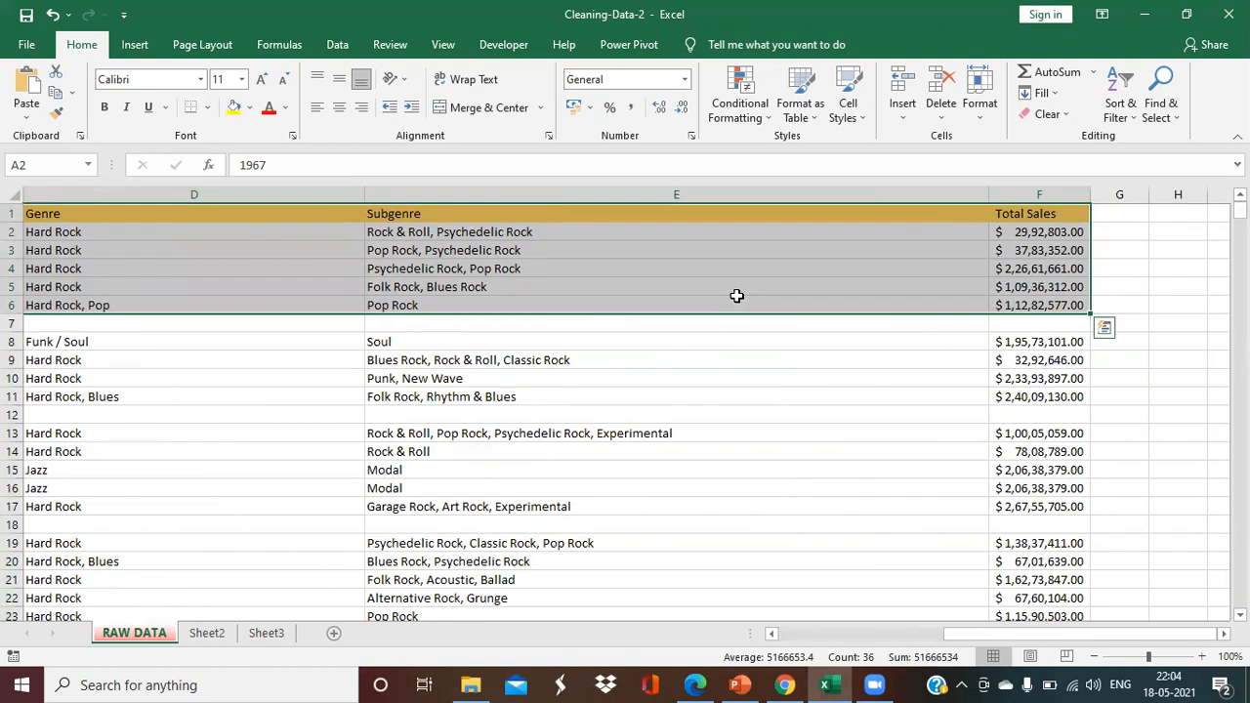
{"action": "key", "text": "Left"}
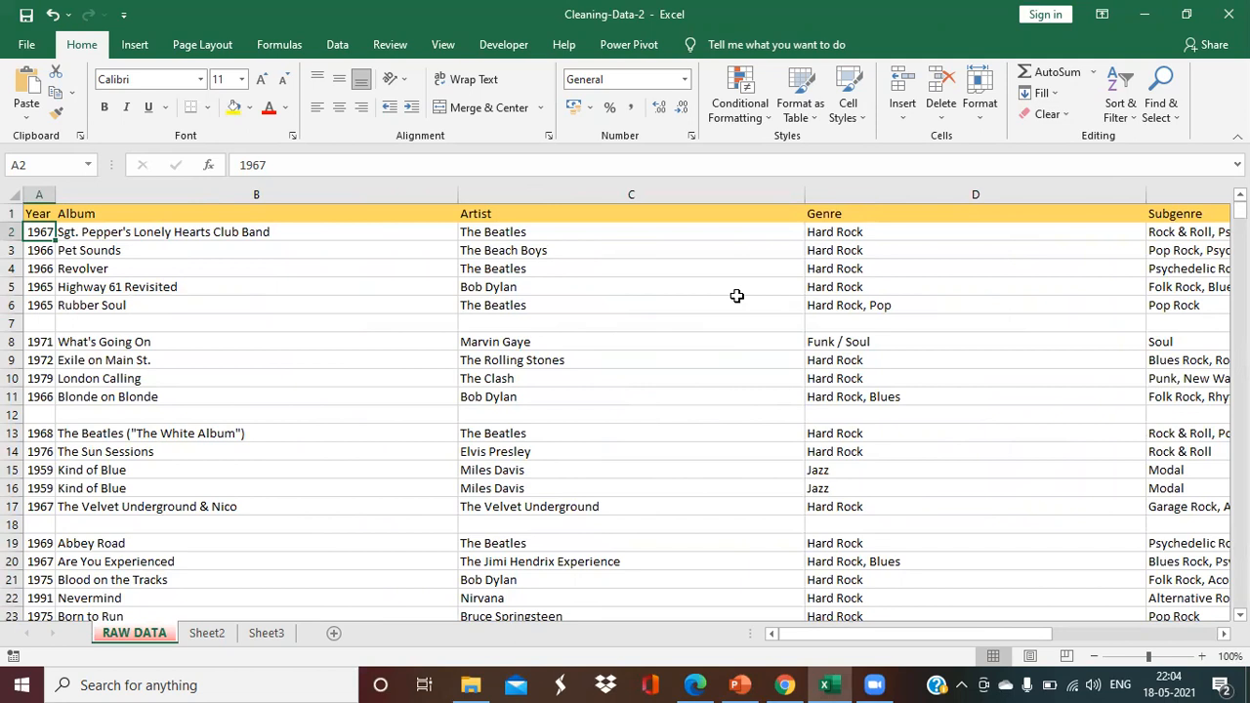
{"action": "key", "text": "ctrl+a"}
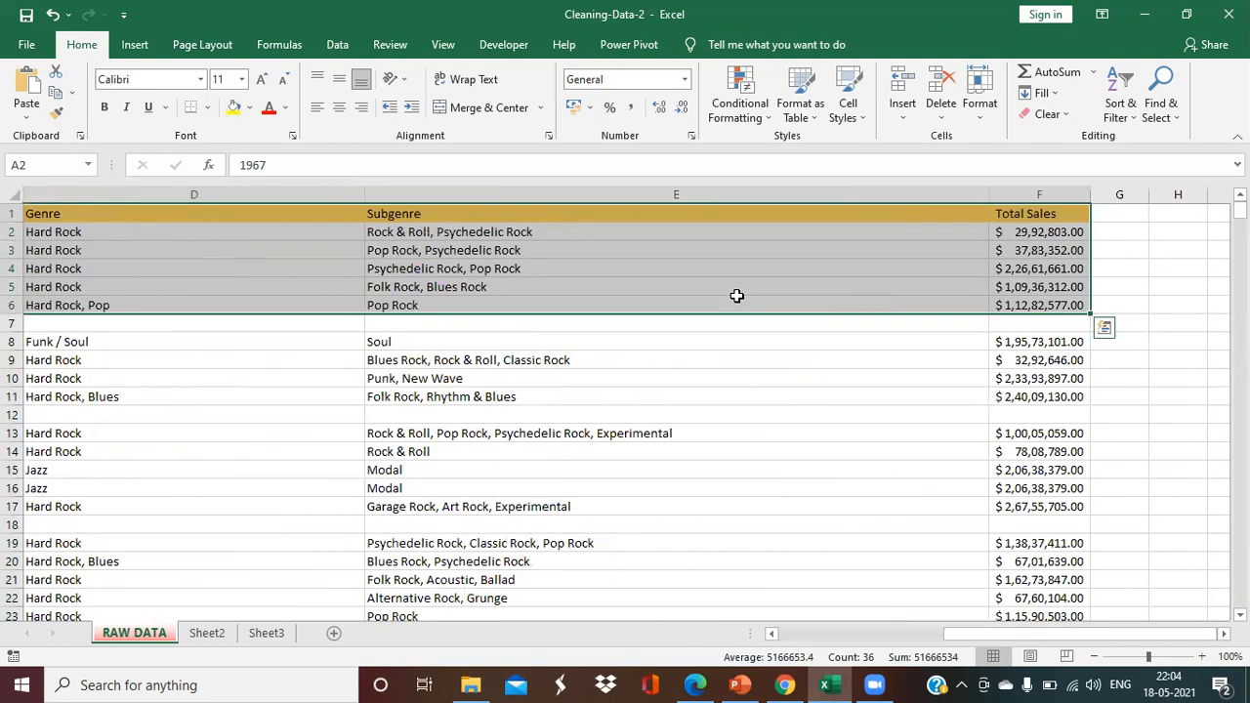
{"action": "left_click", "coordinate": [842, 634]}
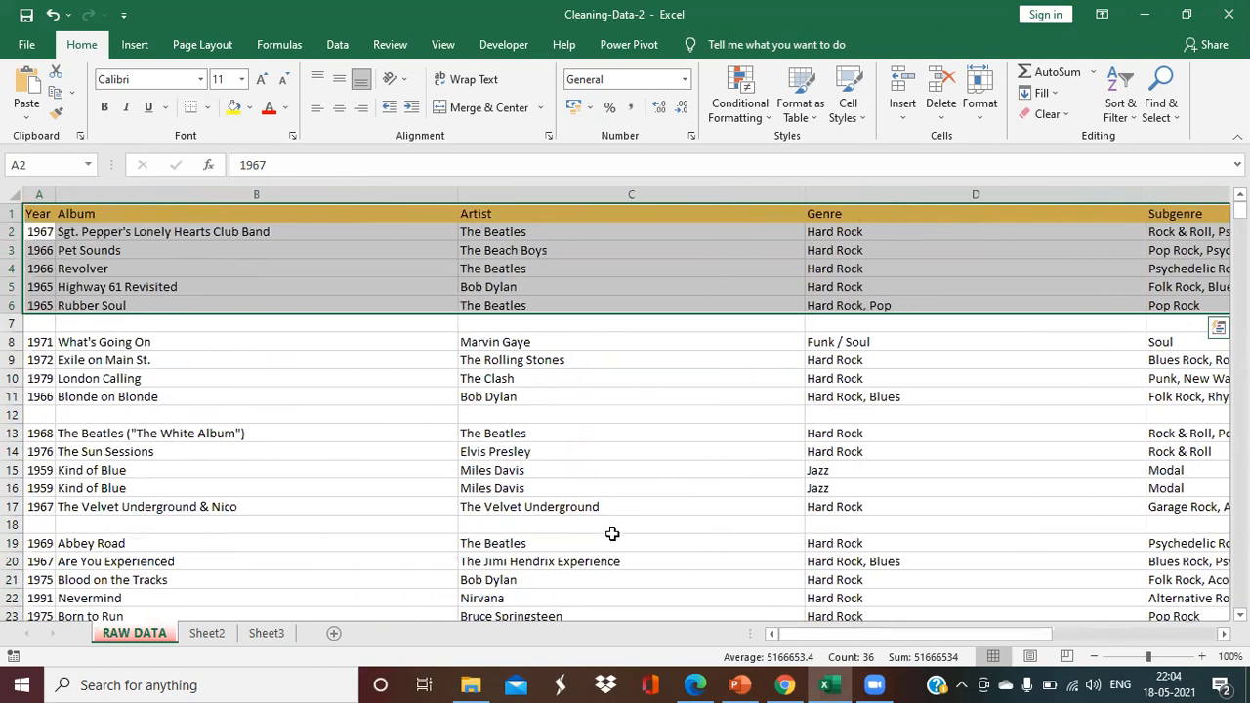
Step: Select the contiguous data region around cell A8 to check its extent, and select the blank row 12 beneath it
{"action": "left_click", "coordinate": [39, 342]}
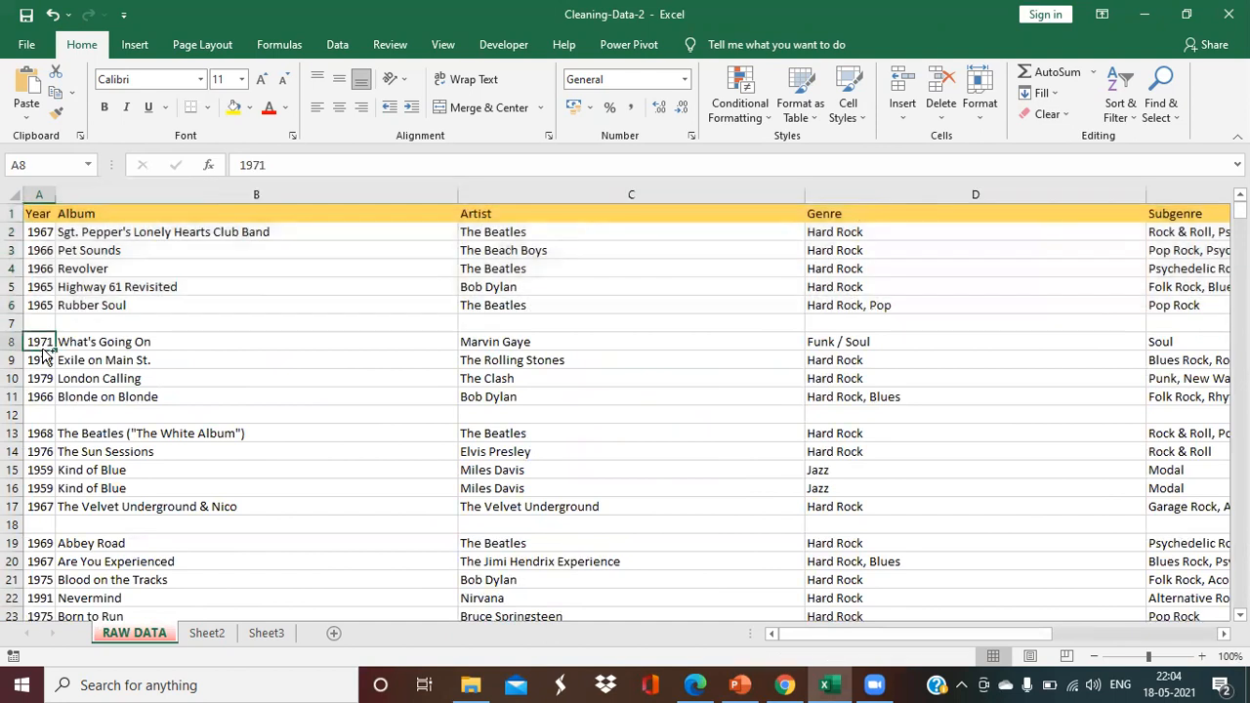
{"action": "key", "text": "ctrl+a"}
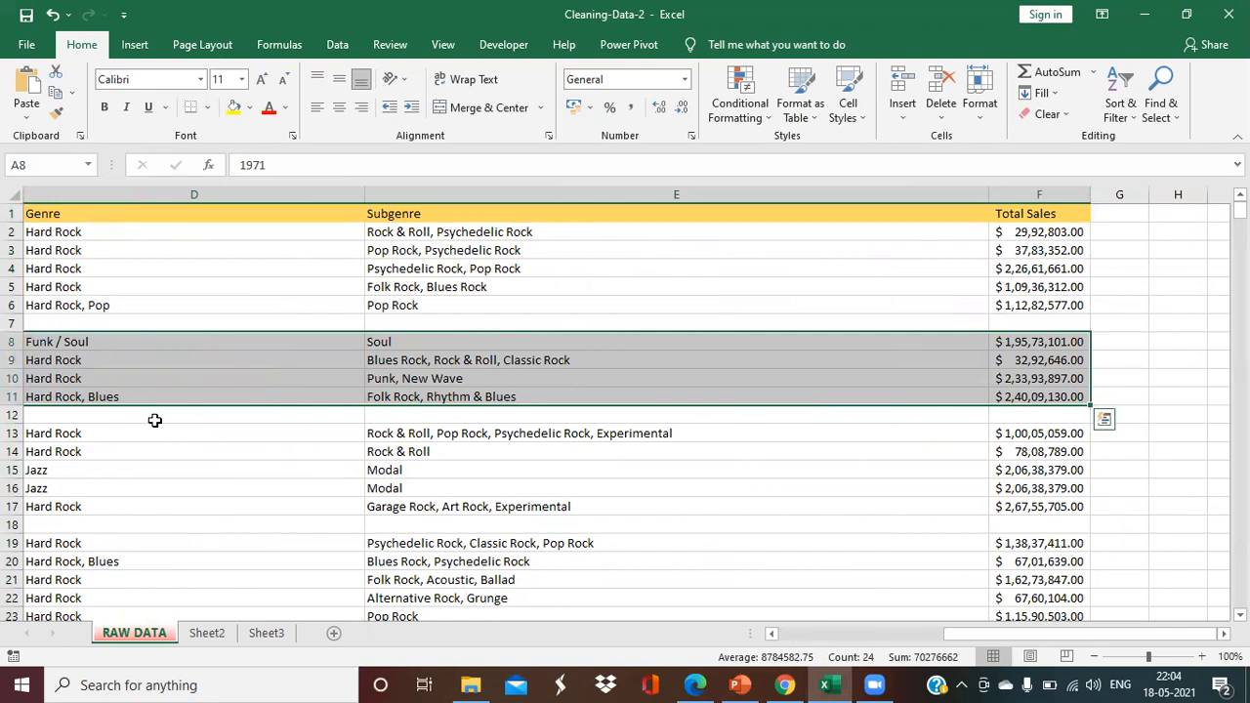
{"action": "left_click", "coordinate": [848, 632]}
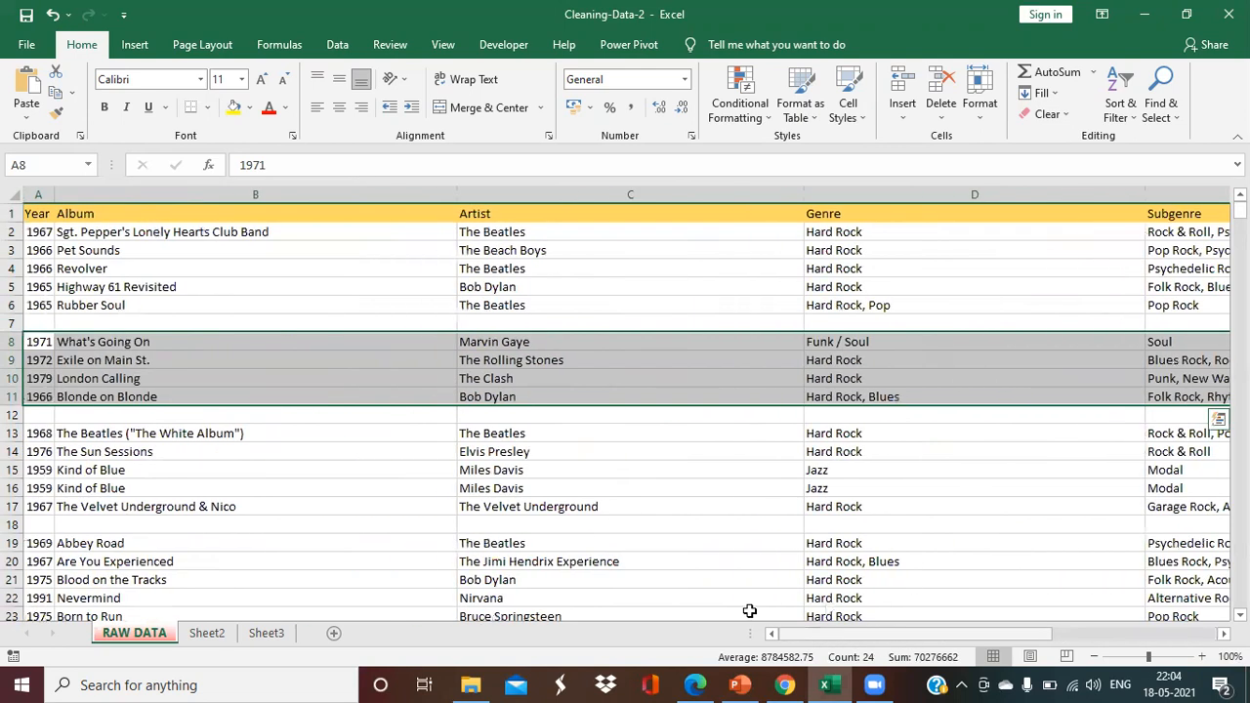
{"action": "left_click", "coordinate": [11, 415]}
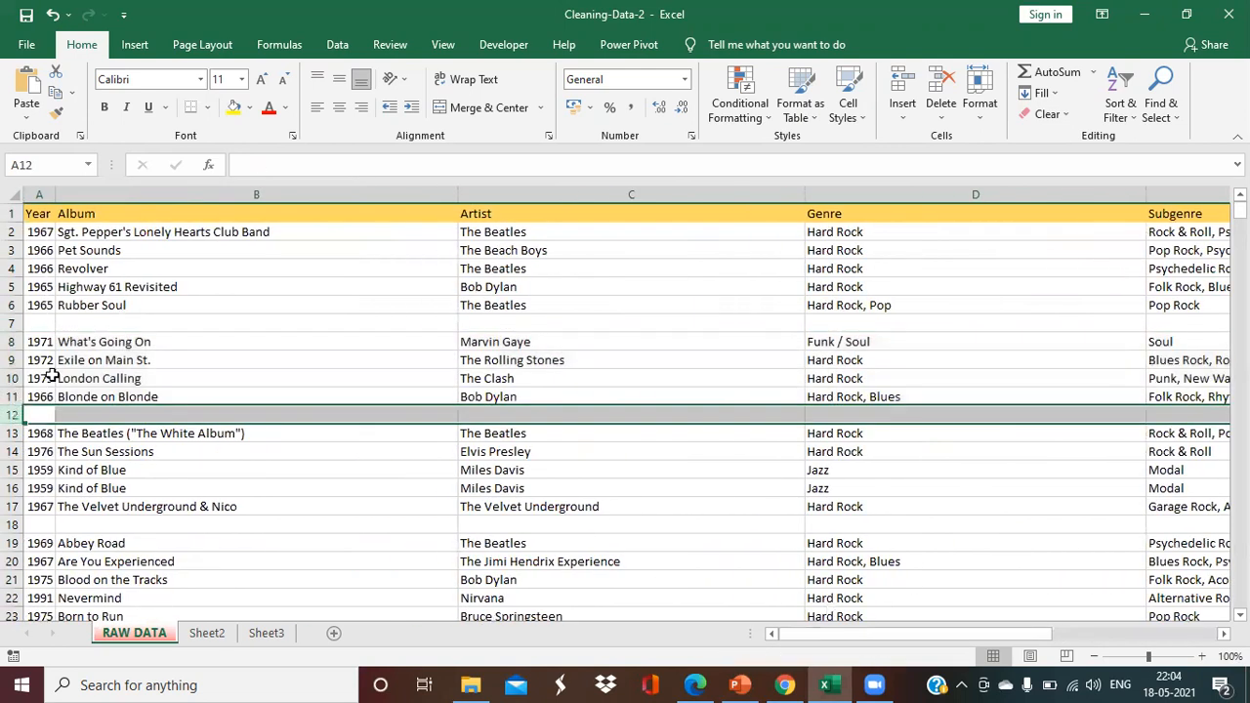
Step: Examine the blank rows 7, 12 and 18 that separate the blocks of album records
{"action": "left_click", "coordinate": [12, 324]}
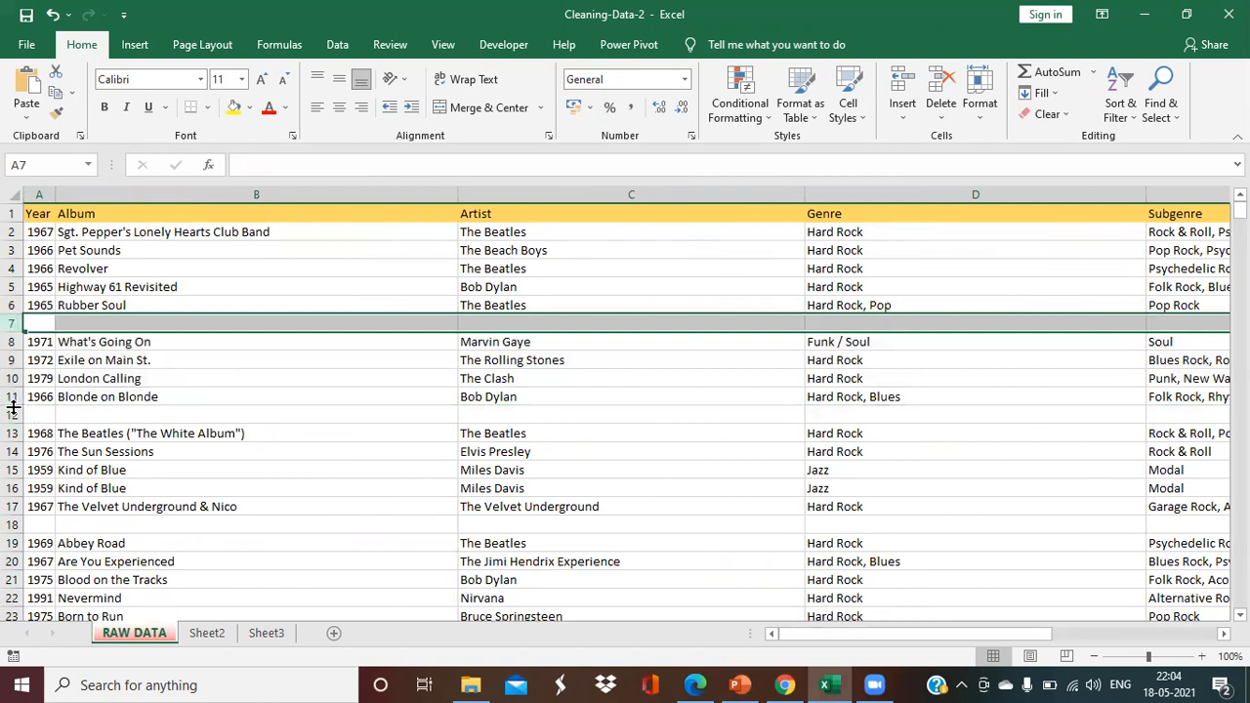
{"action": "left_click", "coordinate": [12, 415]}
{"action": "left_click", "coordinate": [12, 525]}
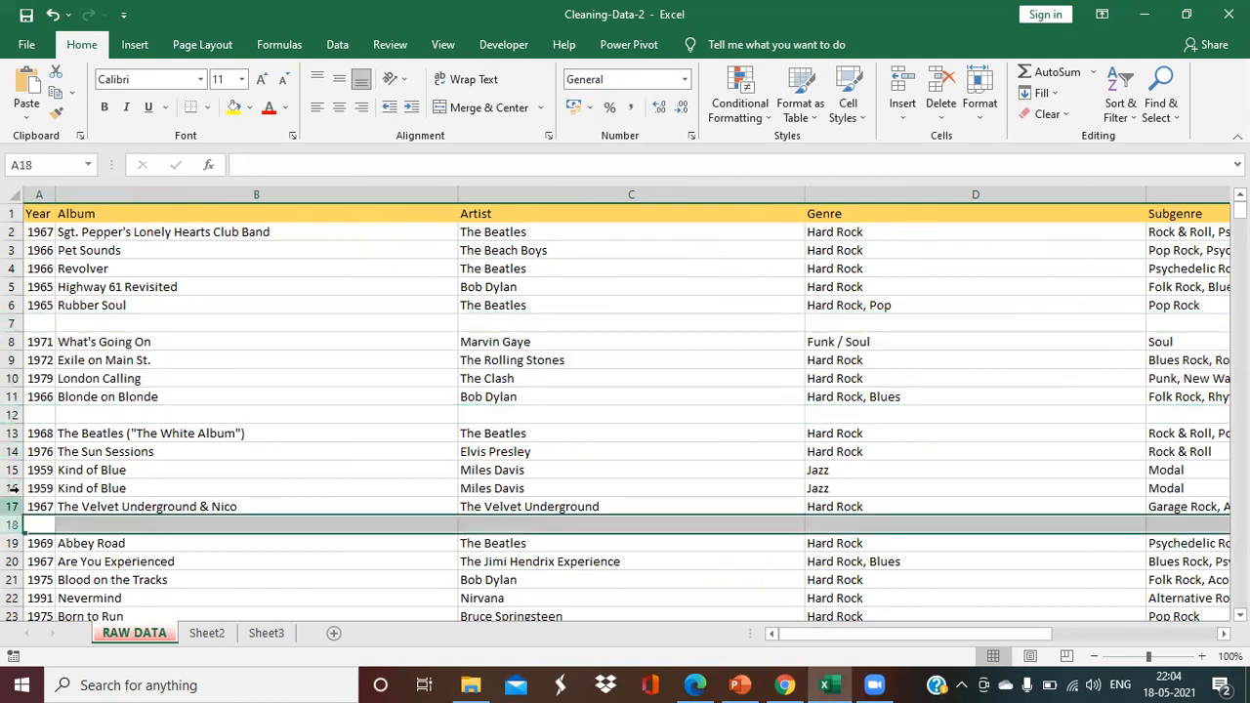
Step: Select all blank cells in the sheet with Go To Special, using the Blanks option, and review the selected rows
{"action": "left_click", "coordinate": [172, 249]}
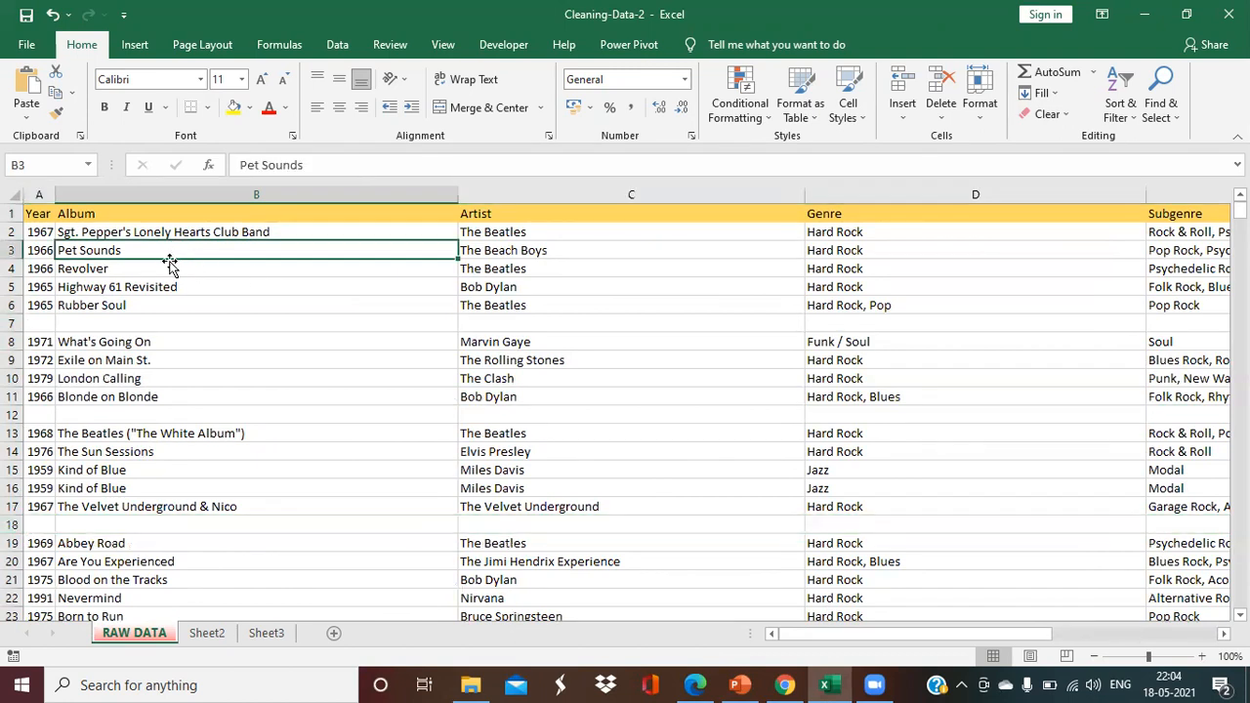
{"action": "left_click", "coordinate": [1179, 119]}
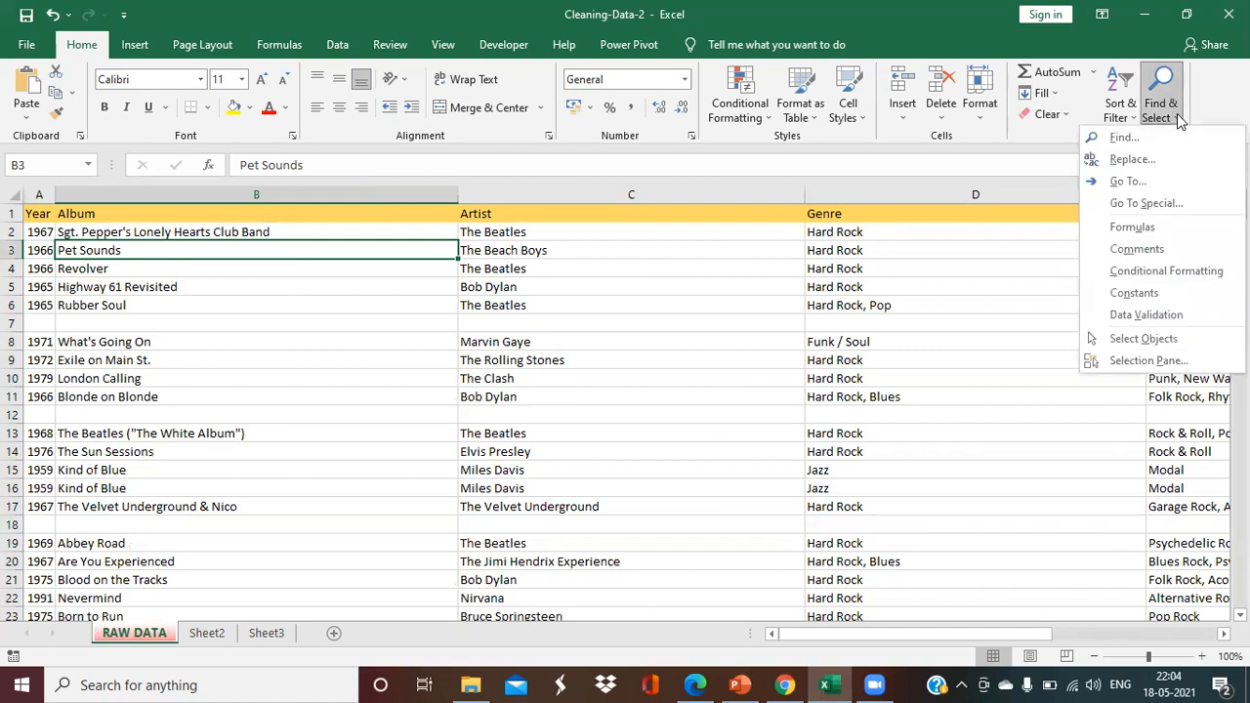
{"action": "left_click", "coordinate": [1143, 205]}
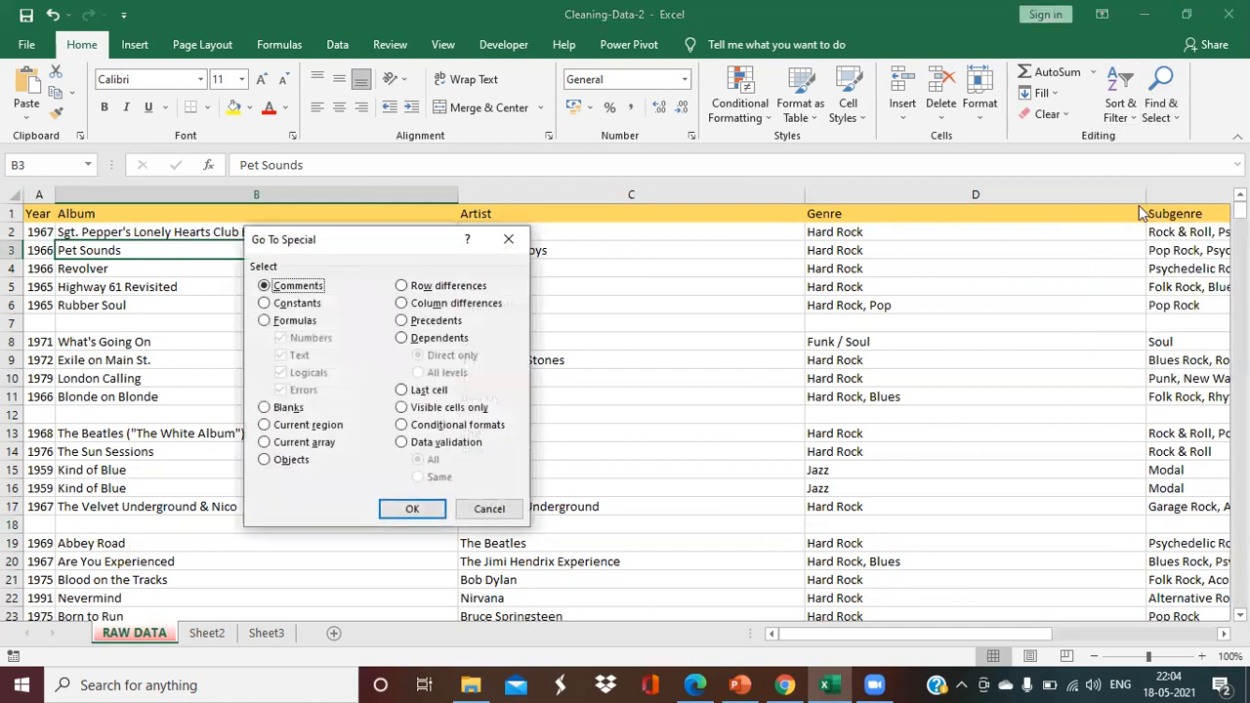
{"action": "left_click", "coordinate": [264, 407]}
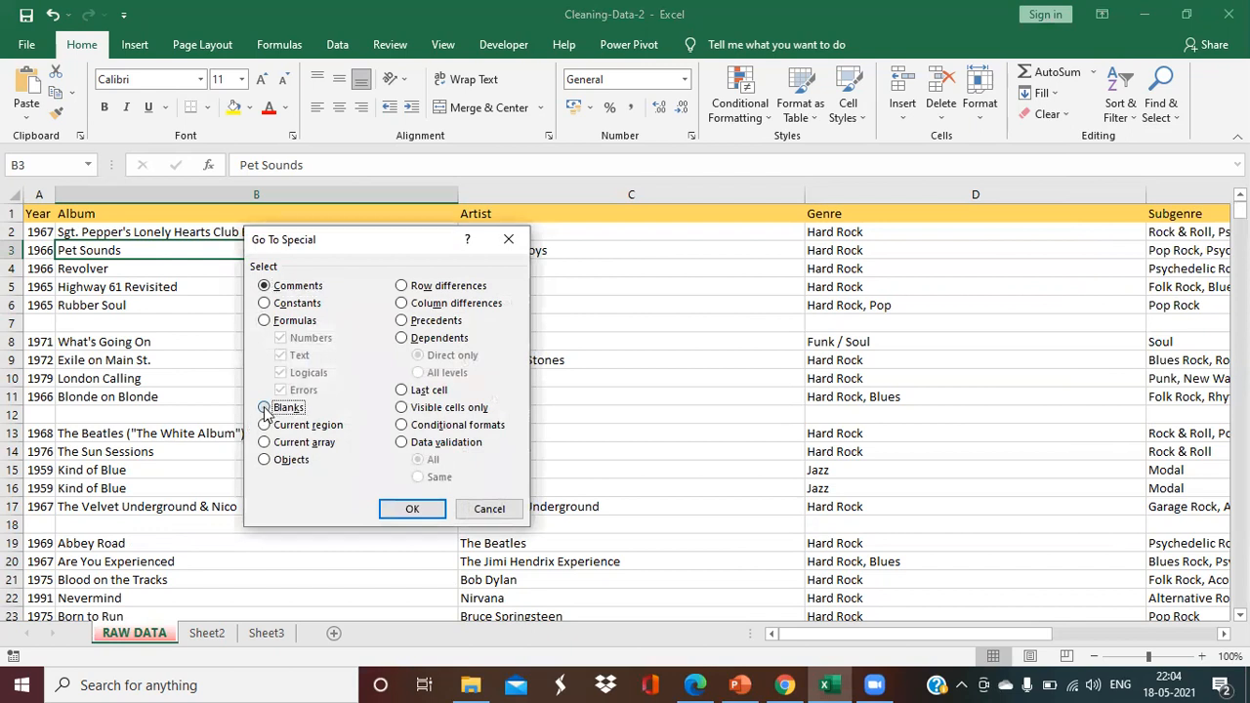
{"action": "left_click", "coordinate": [411, 510]}
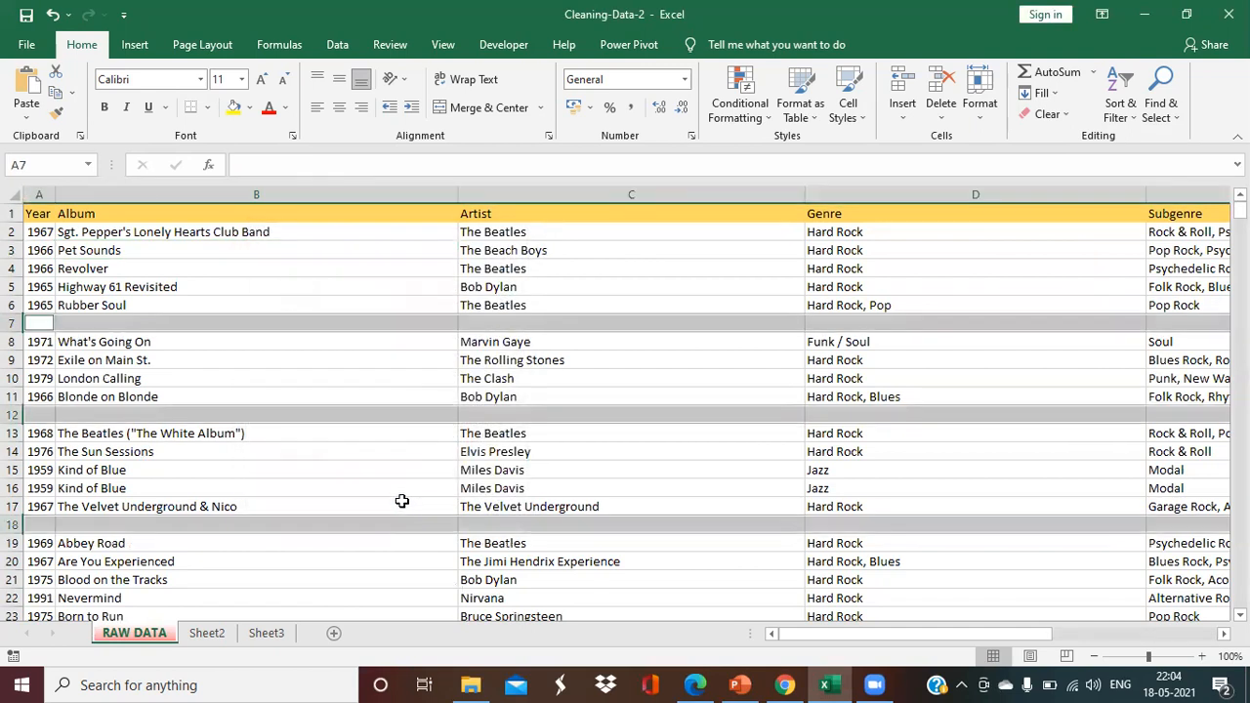
{"action": "scroll", "coordinate": [378, 388], "scroll_direction": "down", "scroll_amount": 12}
{"action": "scroll", "coordinate": [377, 388], "scroll_direction": "up", "scroll_amount": 6}
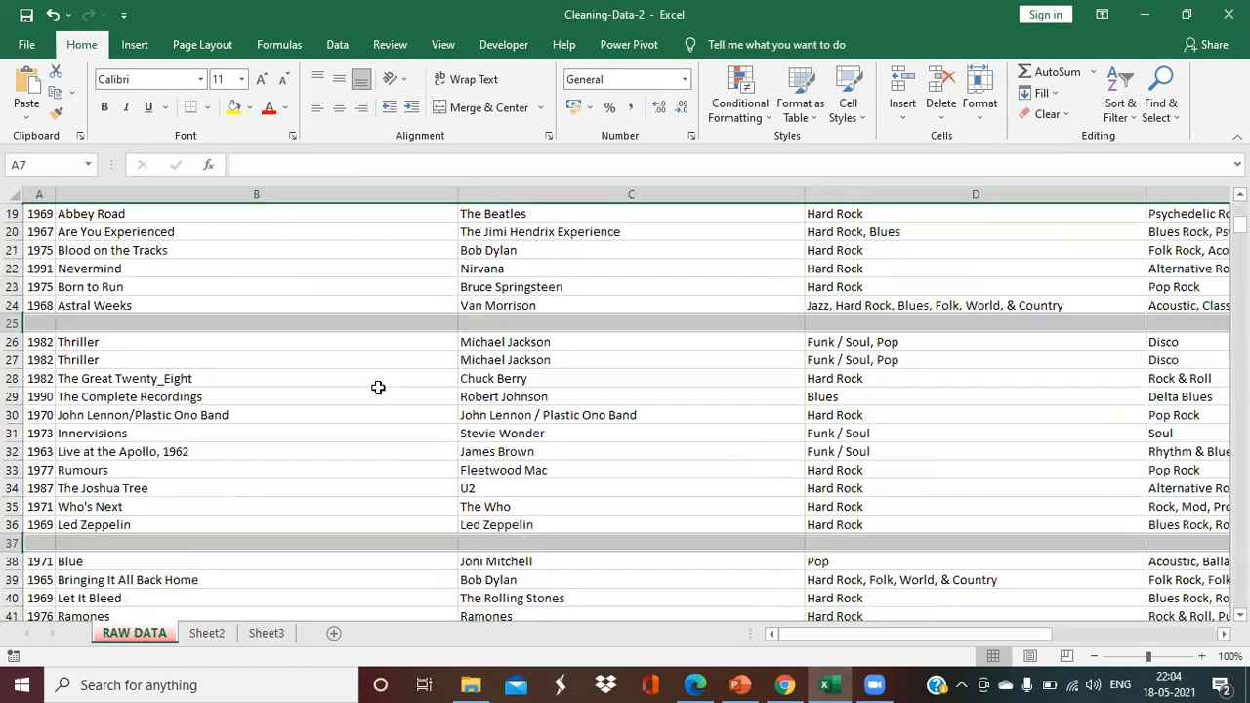
{"action": "scroll", "coordinate": [378, 387], "scroll_direction": "up", "scroll_amount": 6}
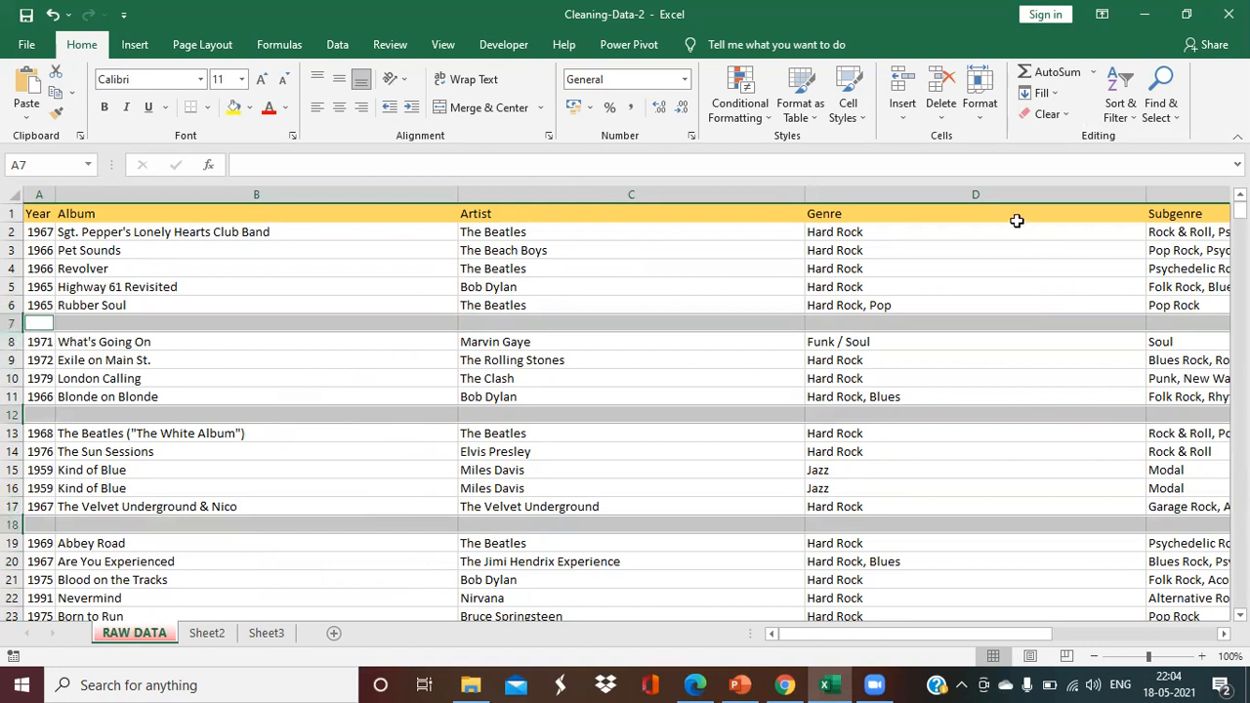
{"action": "left_click", "coordinate": [945, 115]}
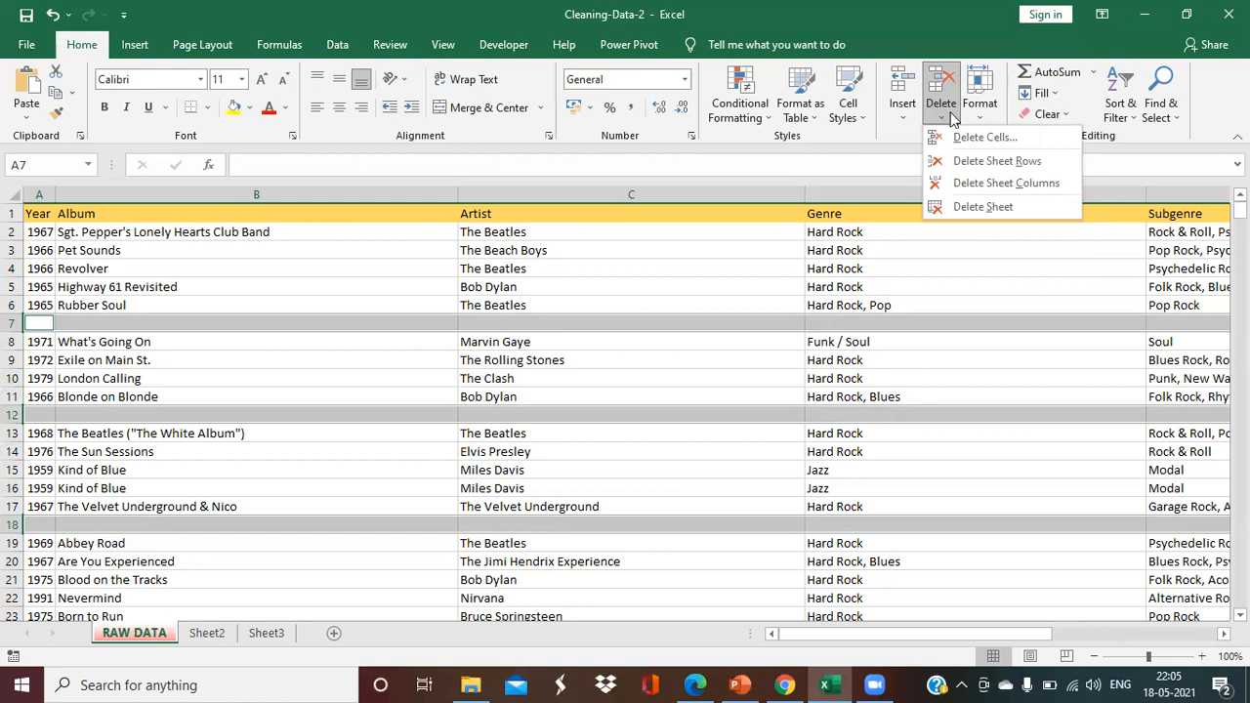
{"action": "left_click", "coordinate": [935, 49]}
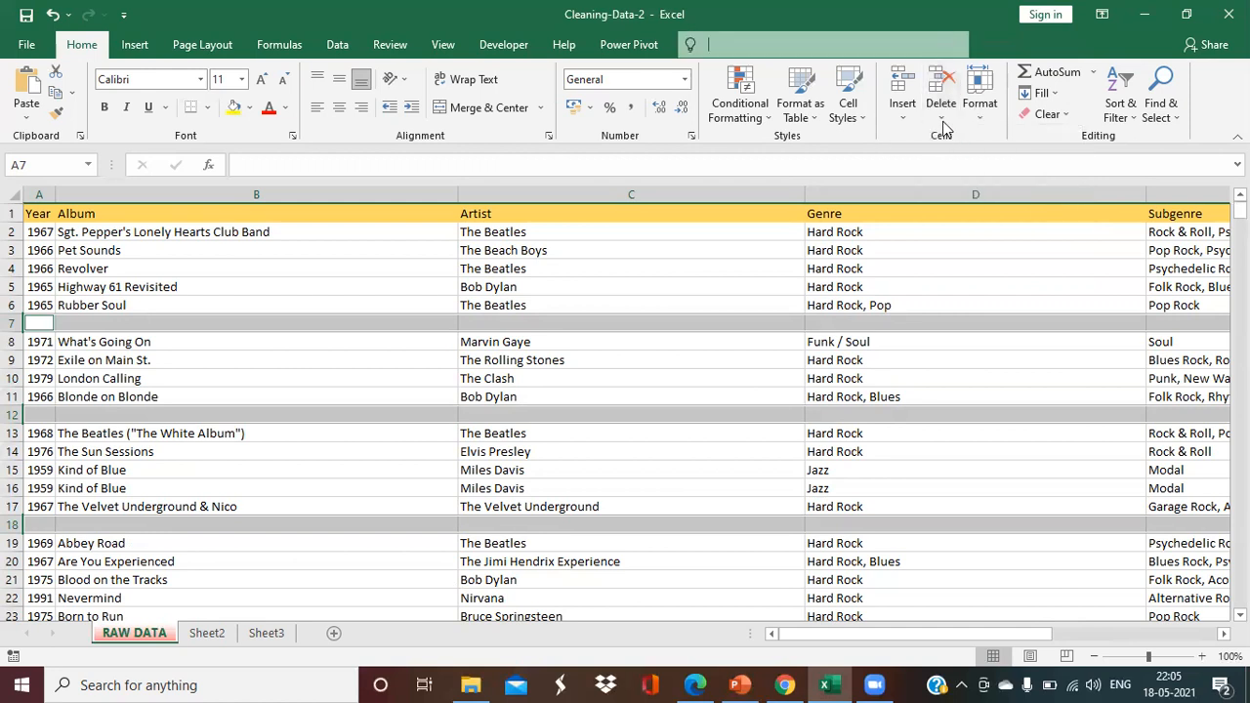
{"action": "key", "text": "ctrl+z"}
{"action": "key", "text": "ctrl+z"}
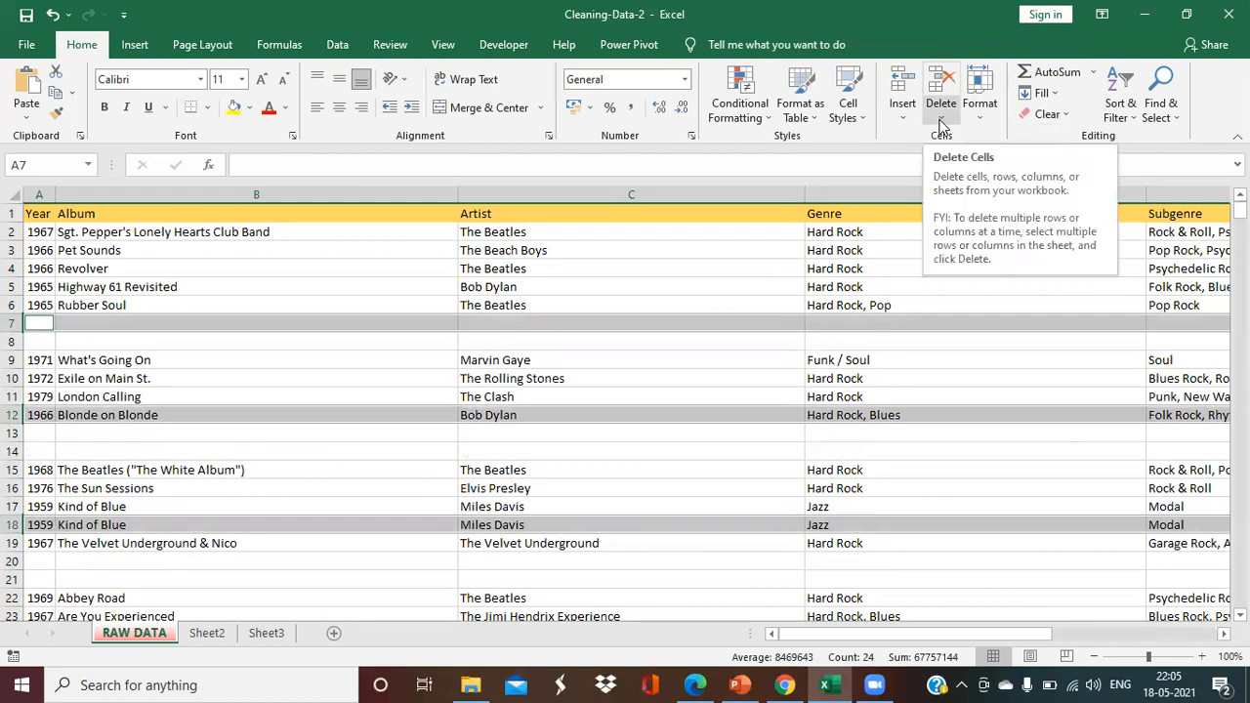
{"action": "key", "text": "ctrl+z"}
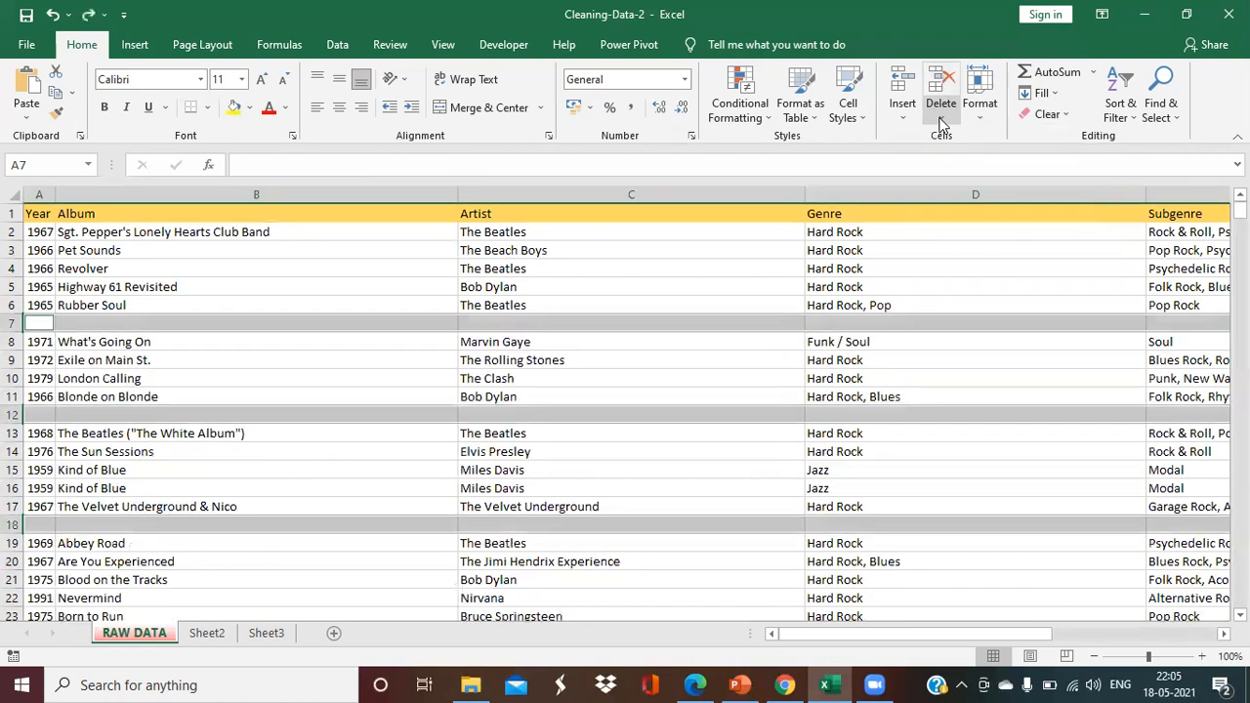
Step: Delete the sheet rows of the selected blank cells and look over the resulting data range
{"action": "left_click", "coordinate": [941, 121]}
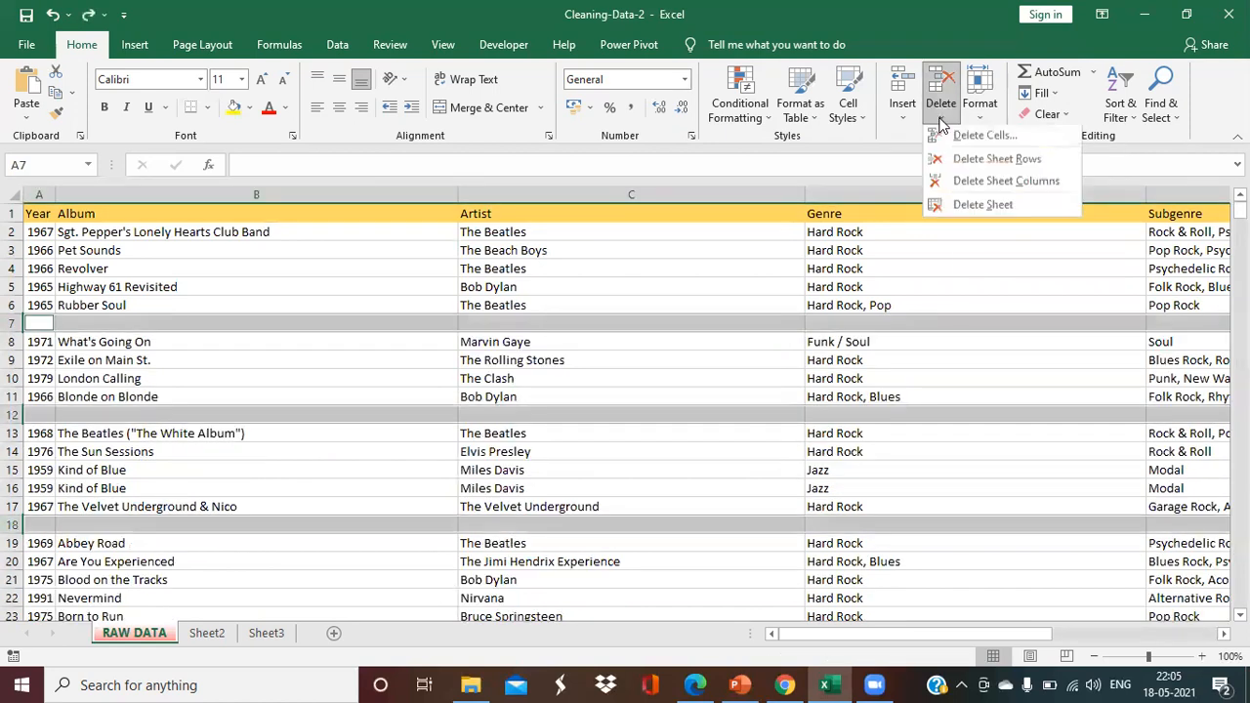
{"action": "left_click", "coordinate": [989, 162]}
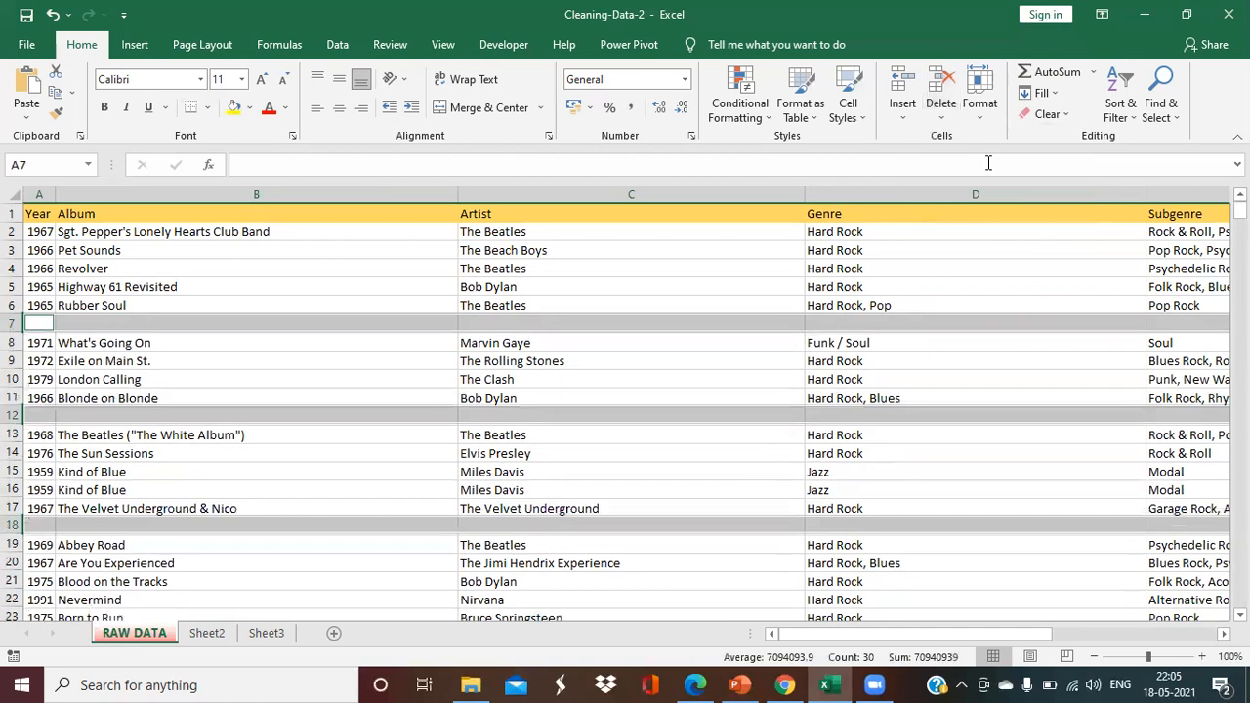
{"action": "left_click", "coordinate": [341, 322]}
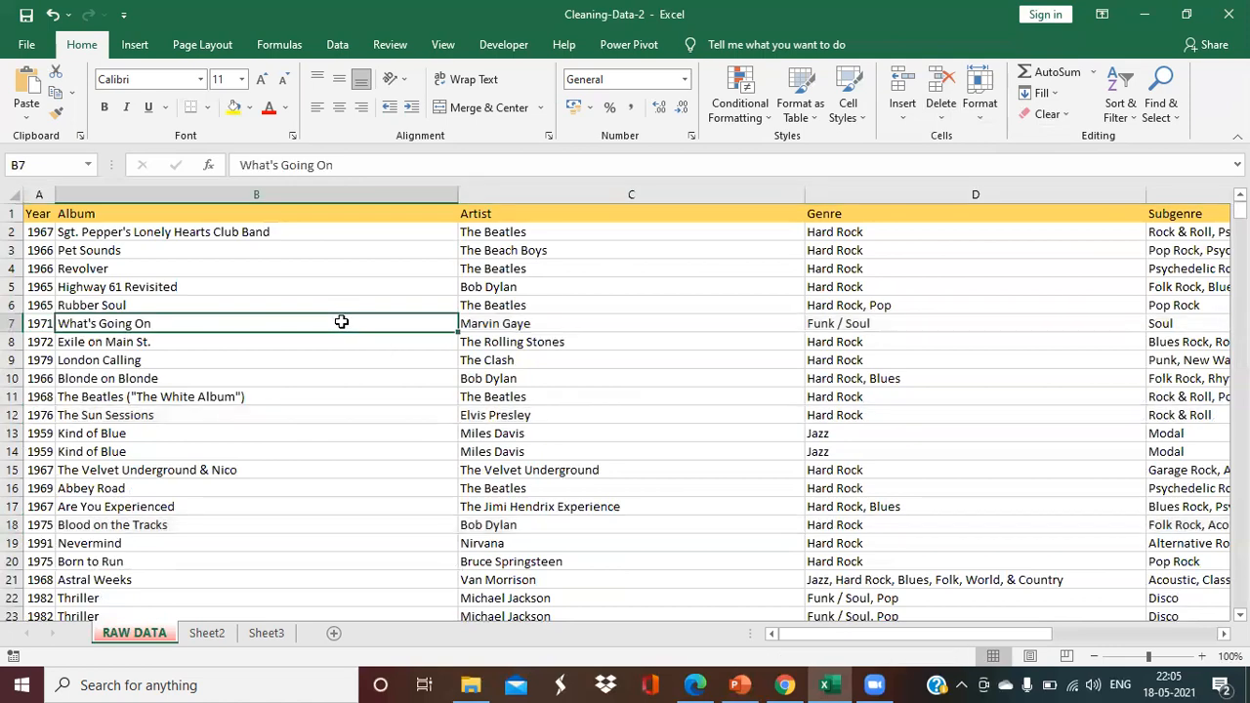
{"action": "scroll", "coordinate": [371, 312], "scroll_direction": "down", "scroll_amount": 6}
{"action": "scroll", "coordinate": [371, 313], "scroll_direction": "up", "scroll_amount": 6}
{"action": "left_click_drag", "start_coordinate": [904, 634], "coordinate": [821, 637]}
Step: Clear all formatting from the entire data range, including the header row, keeping the contents
{"action": "left_click", "coordinate": [45, 250]}
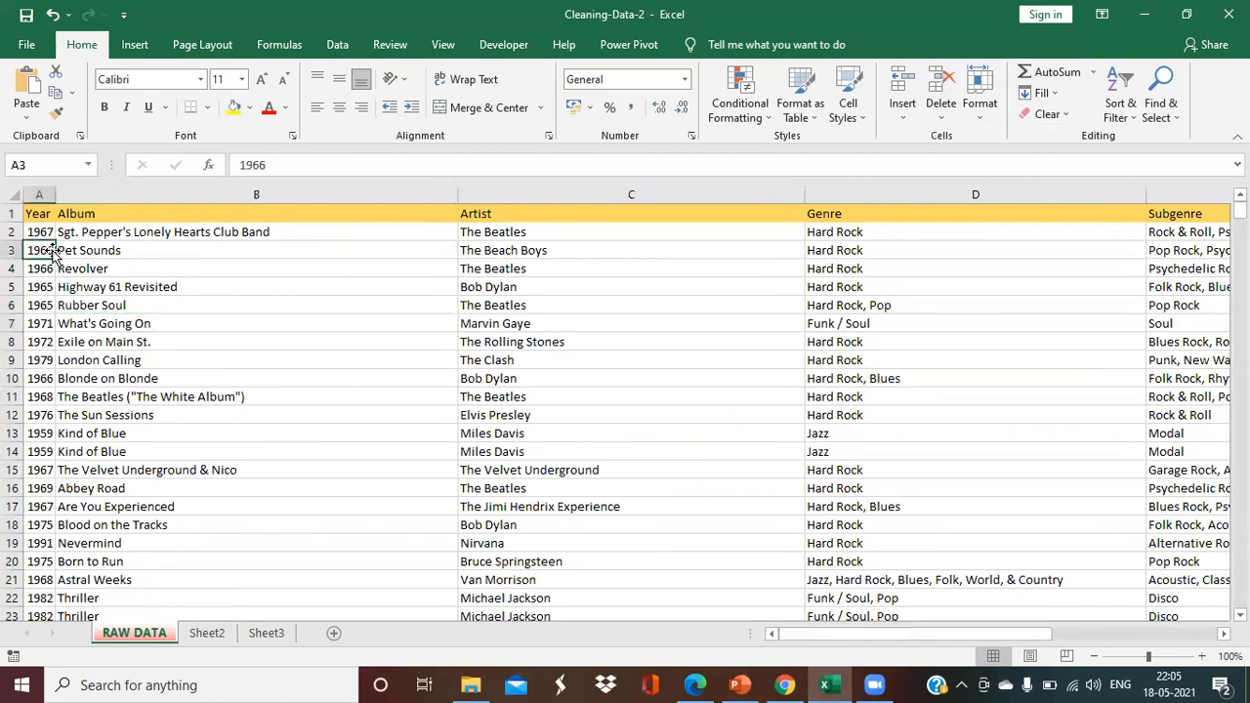
{"action": "key", "text": "ctrl+a"}
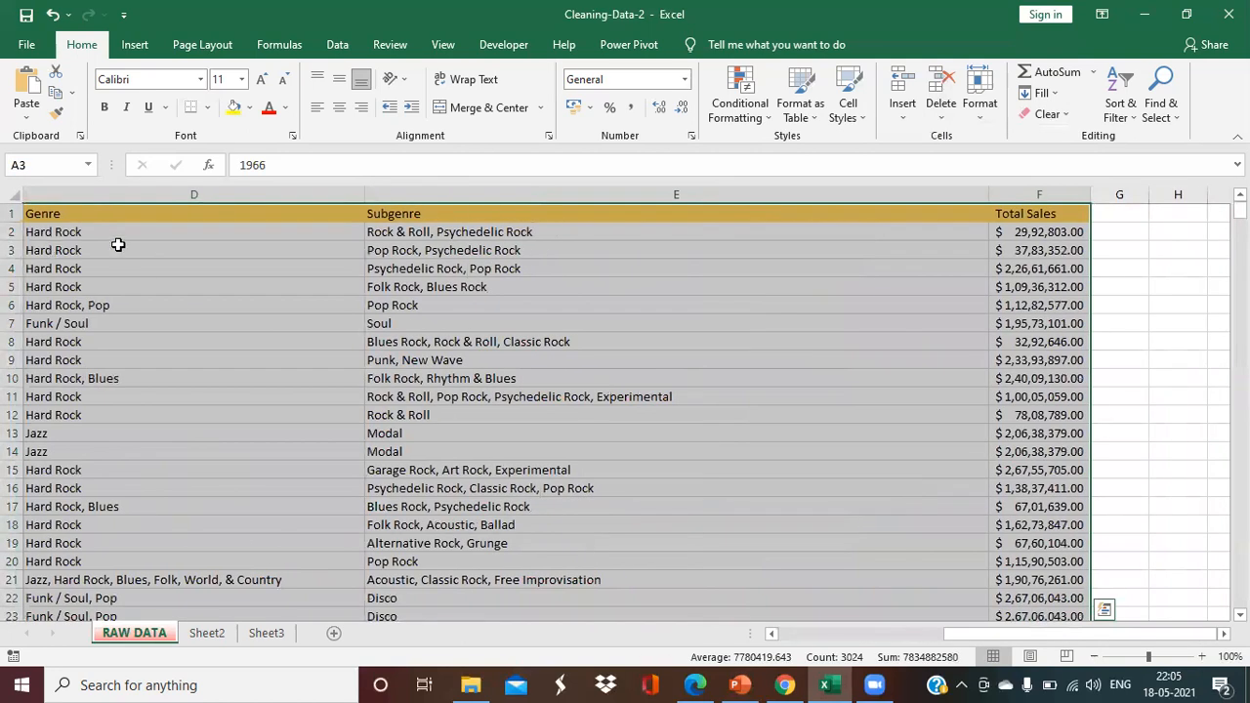
{"action": "left_click_drag", "start_coordinate": [796, 642], "coordinate": [795, 639]}
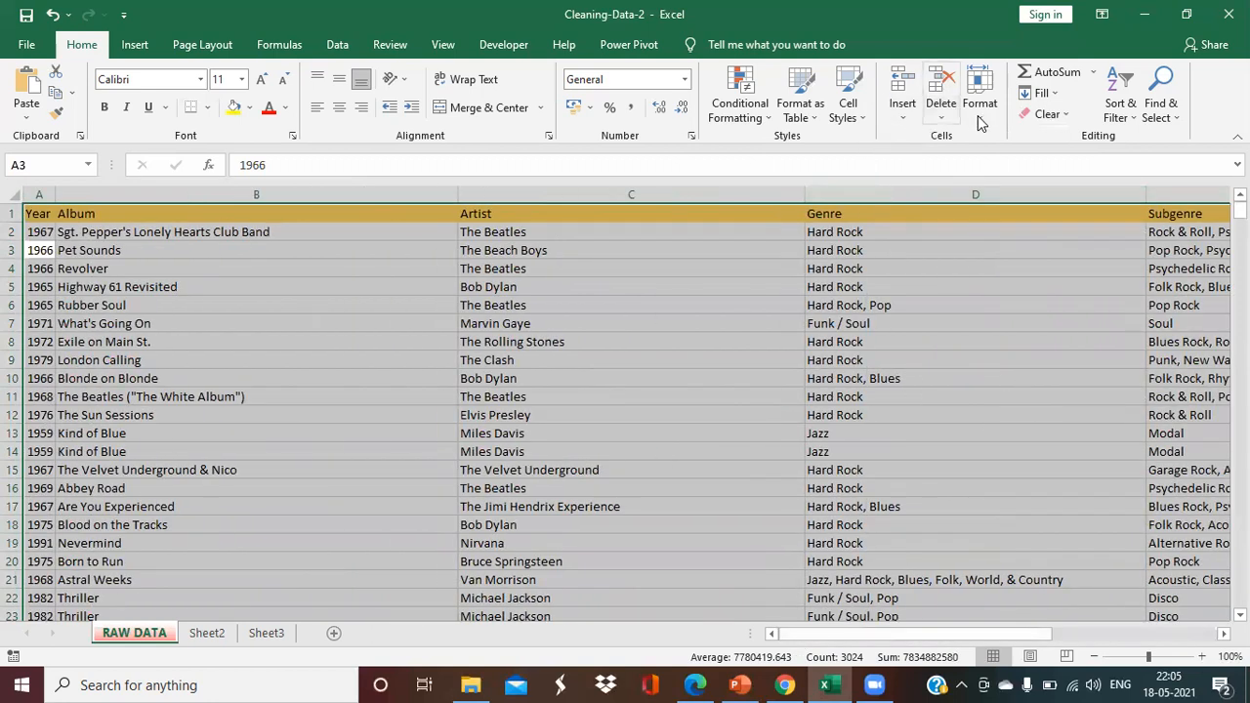
{"action": "left_click", "coordinate": [1064, 114]}
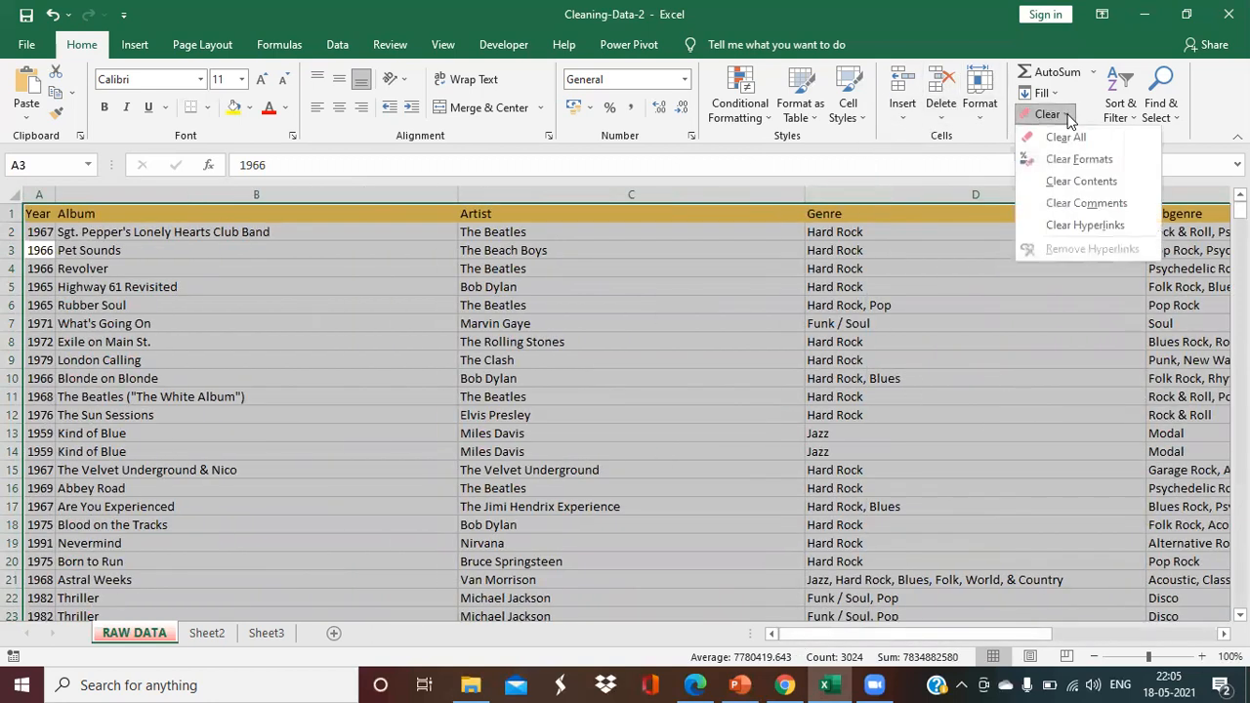
{"action": "left_click", "coordinate": [1078, 159]}
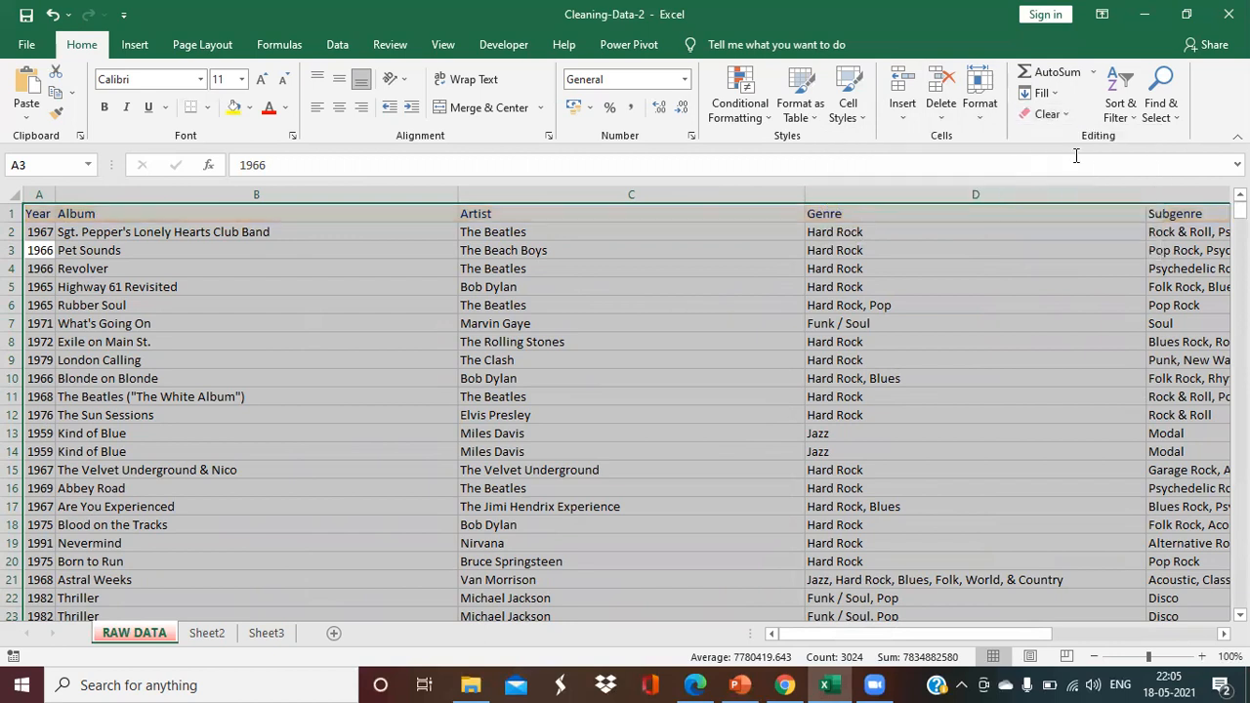
{"action": "left_click", "coordinate": [292, 357]}
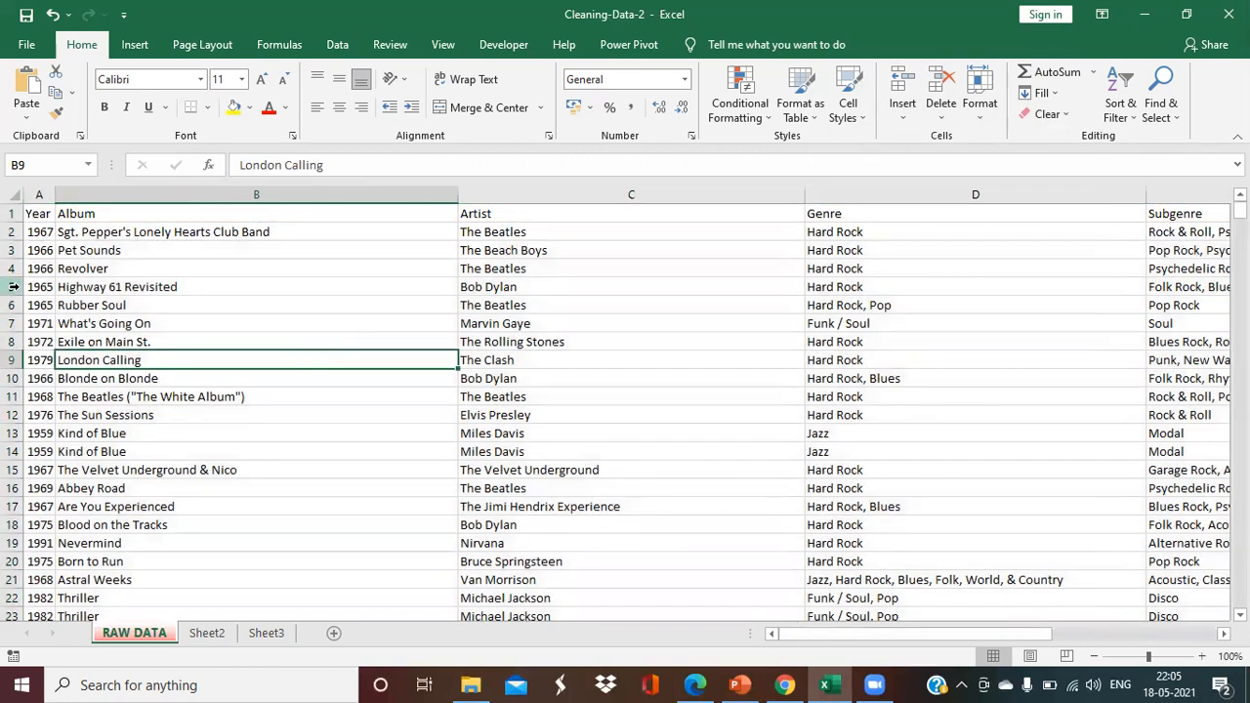
Step: Apply the Accounting number format with the dollar symbol to the whole Total Sales column
{"action": "left_click_drag", "start_coordinate": [890, 635], "coordinate": [1115, 621]}
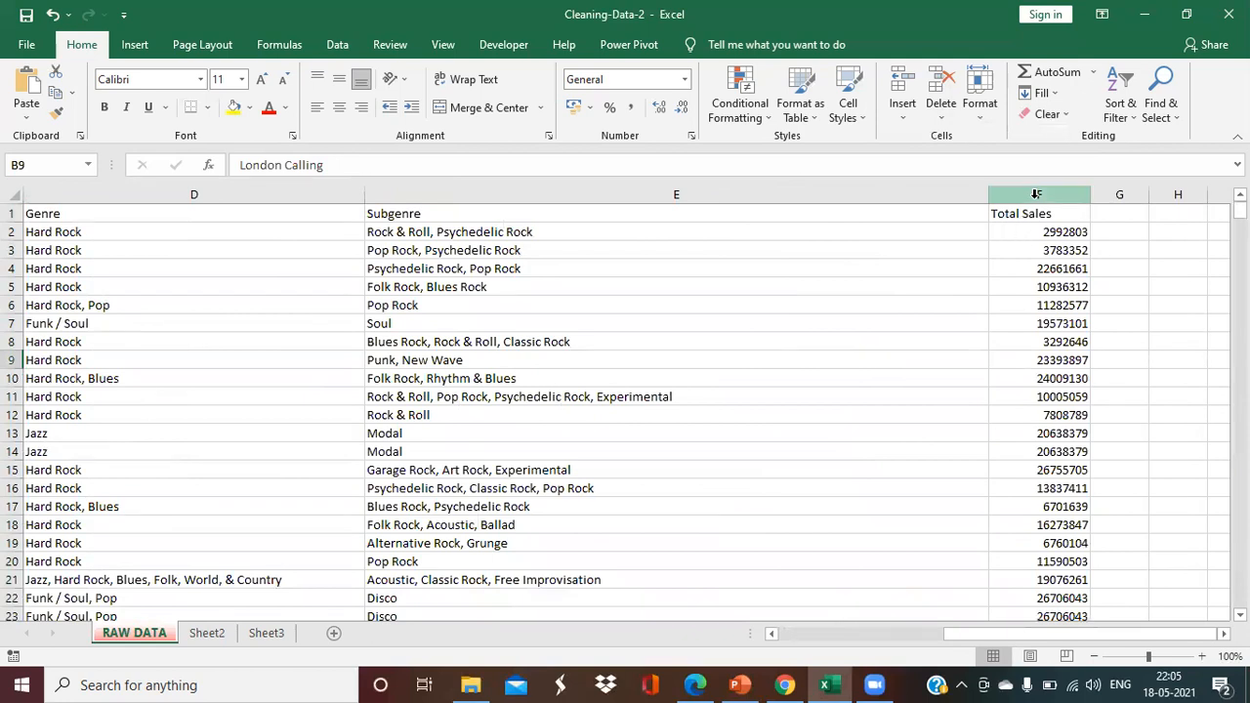
{"action": "left_click", "coordinate": [1026, 194]}
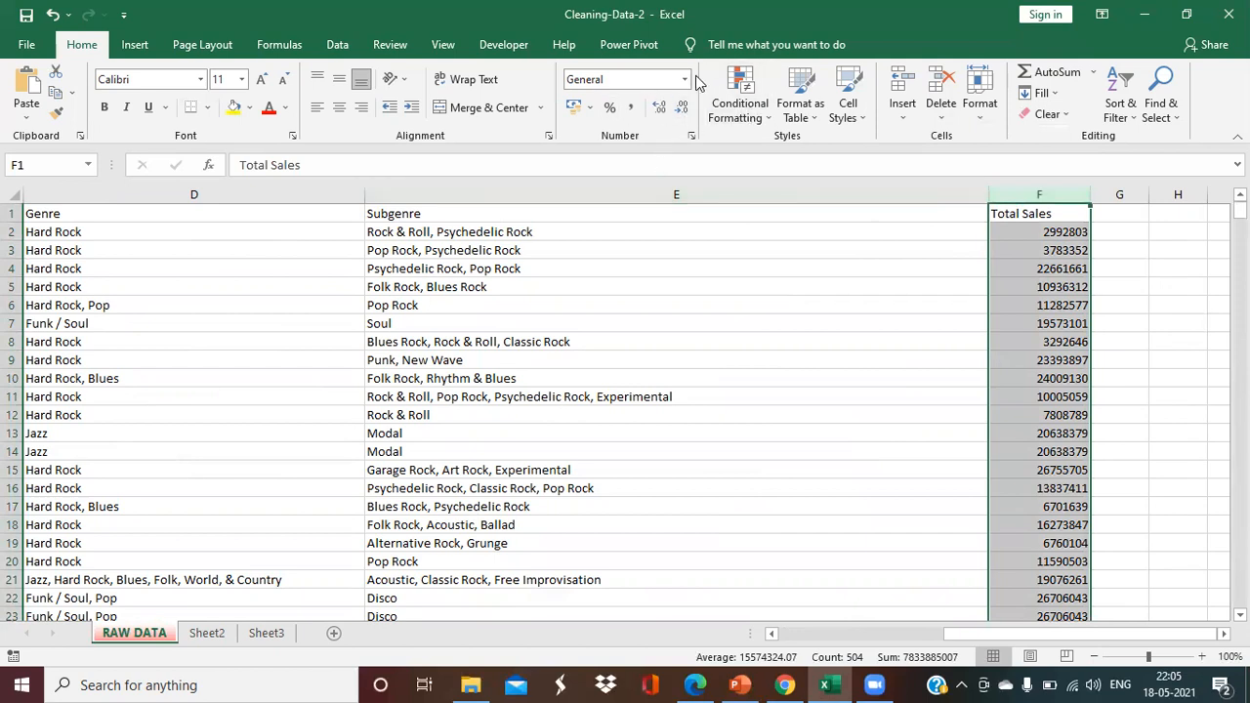
{"action": "left_click", "coordinate": [589, 107]}
{"action": "left_click", "coordinate": [602, 154]}
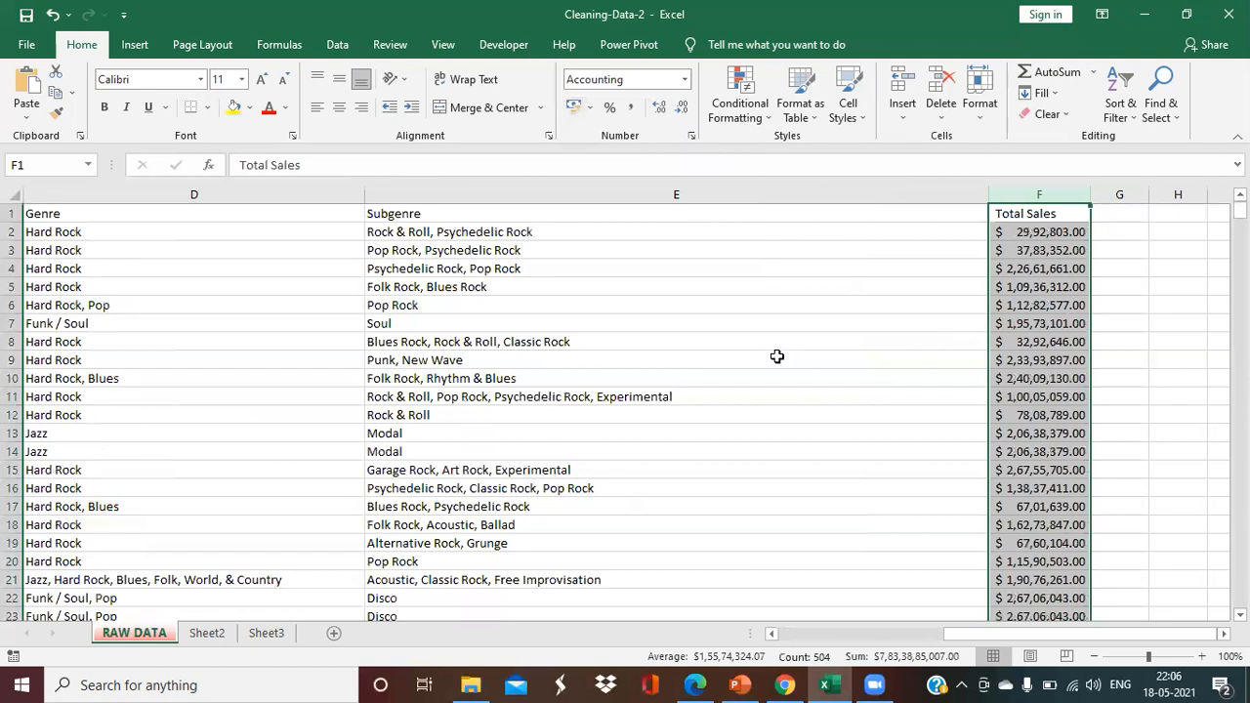
Step: Return to the Year header in cell A1
{"action": "left_click", "coordinate": [585, 337]}
{"action": "key", "text": "Up"}
{"action": "key", "text": "ctrl+Up"}
{"action": "key", "text": "Left"}
{"action": "key", "text": "ctrl+Left"}
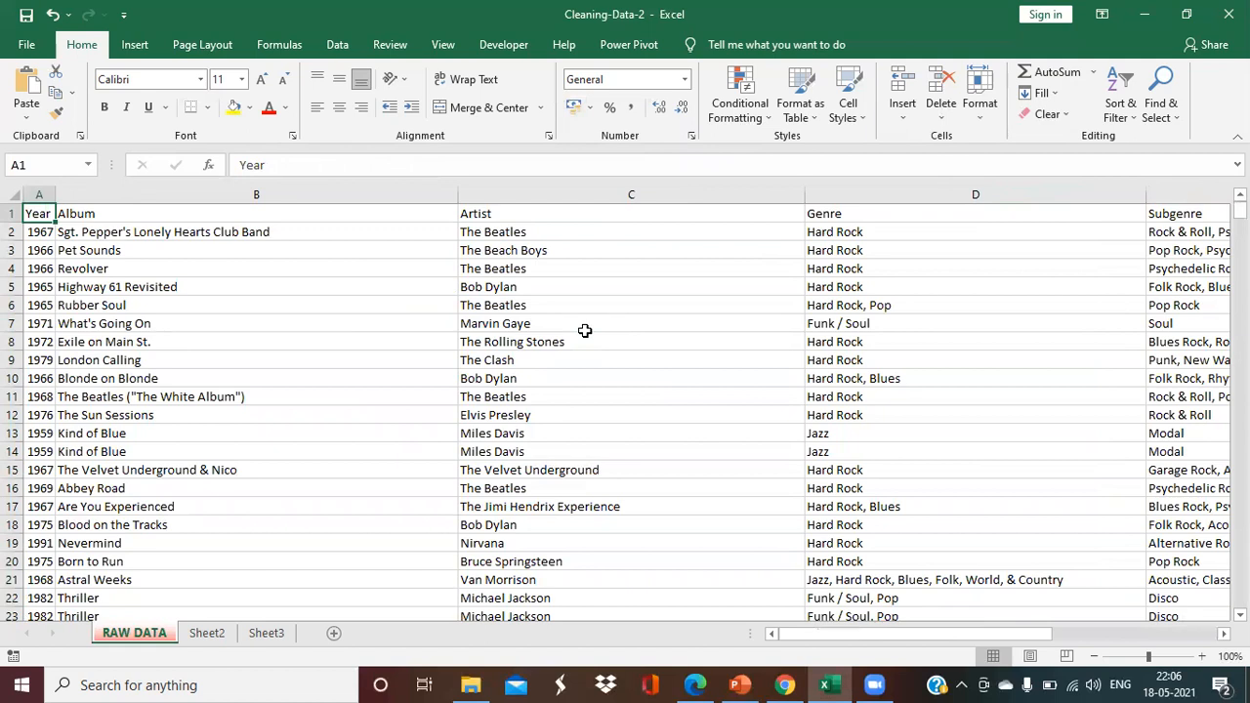
Step: Look over the text entries in the Album, Artist and Genre columns from row 2 downwards
{"action": "left_click_drag", "start_coordinate": [1152, 640], "coordinate": [967, 633]}
{"action": "left_click_drag", "start_coordinate": [166, 234], "coordinate": [166, 626]}
{"action": "scroll", "coordinate": [518, 293], "scroll_direction": "up", "scroll_amount": 7}
{"action": "left_click_drag", "start_coordinate": [542, 232], "coordinate": [829, 647]}
{"action": "scroll", "coordinate": [829, 388], "scroll_direction": "up", "scroll_amount": 7}
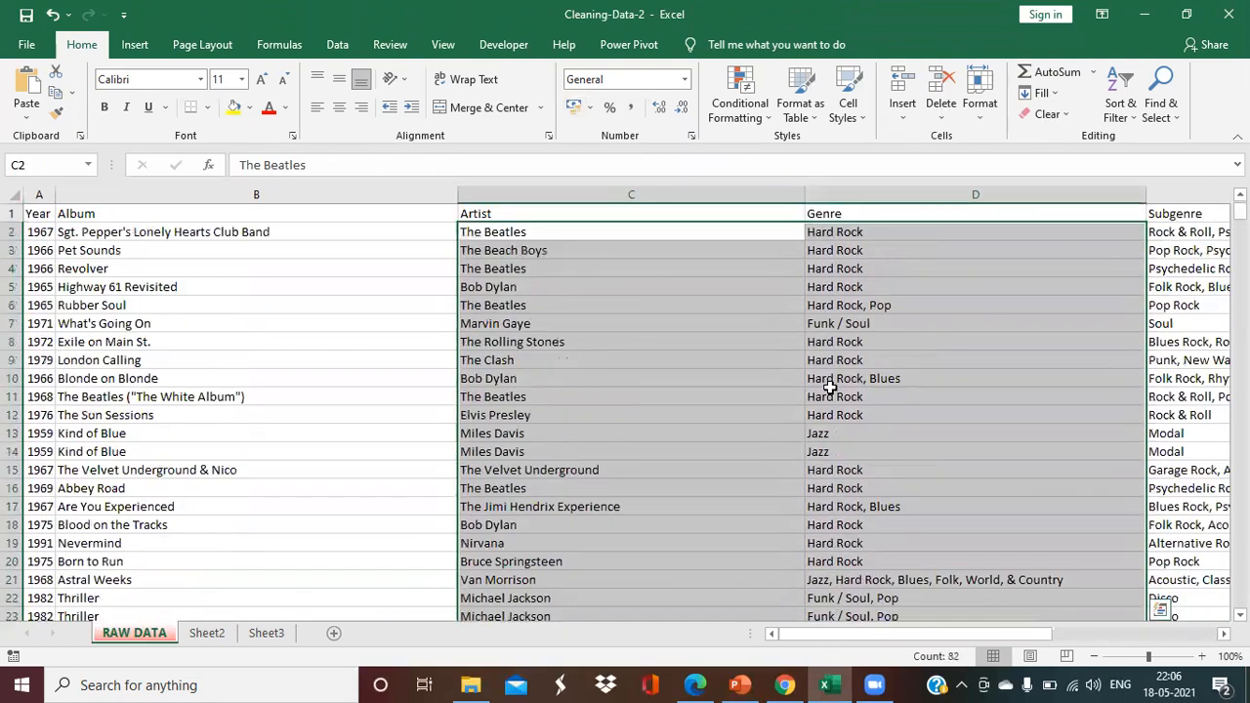
{"action": "left_click", "coordinate": [616, 236]}
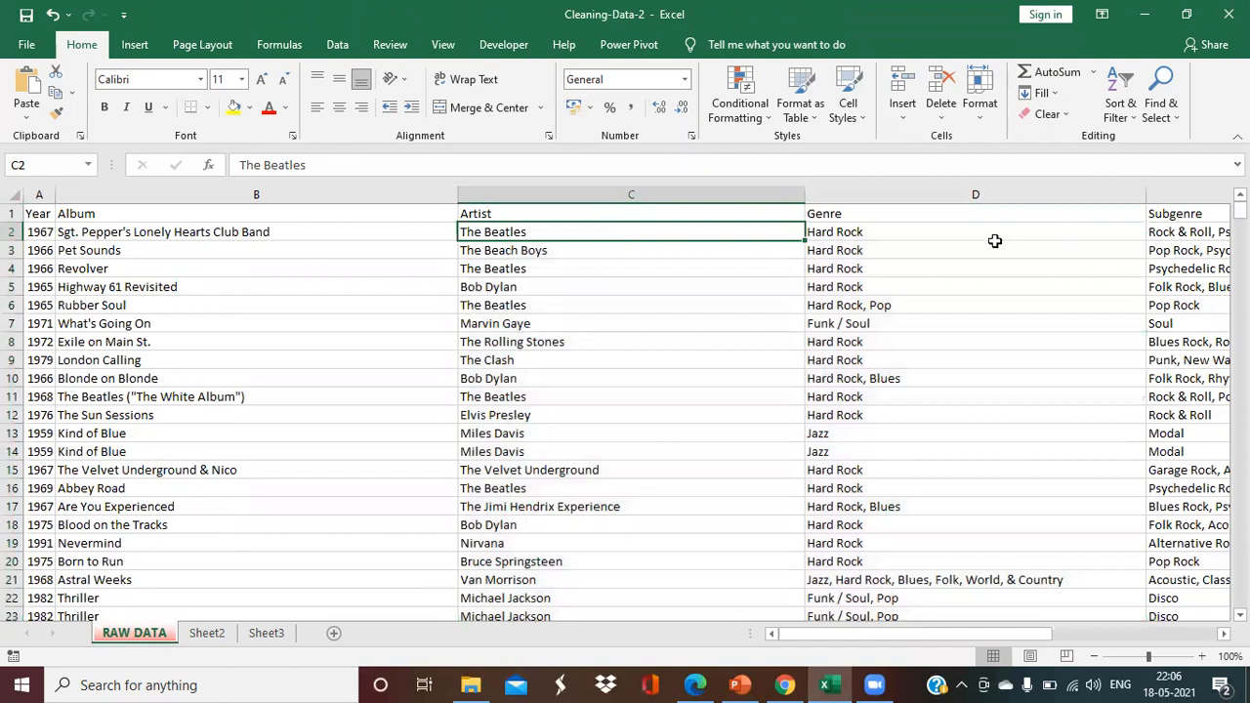
Step: Look across the first record's cells from Genre onwards, and go back to its album title in cell B2
{"action": "left_click", "coordinate": [939, 231]}
{"action": "key", "text": "Right"}
{"action": "key", "text": "Right"}
{"action": "key", "text": "Right"}
{"action": "key", "text": "Left"}
{"action": "key", "text": "Left"}
{"action": "key", "text": "Home"}
{"action": "key", "text": "Right"}
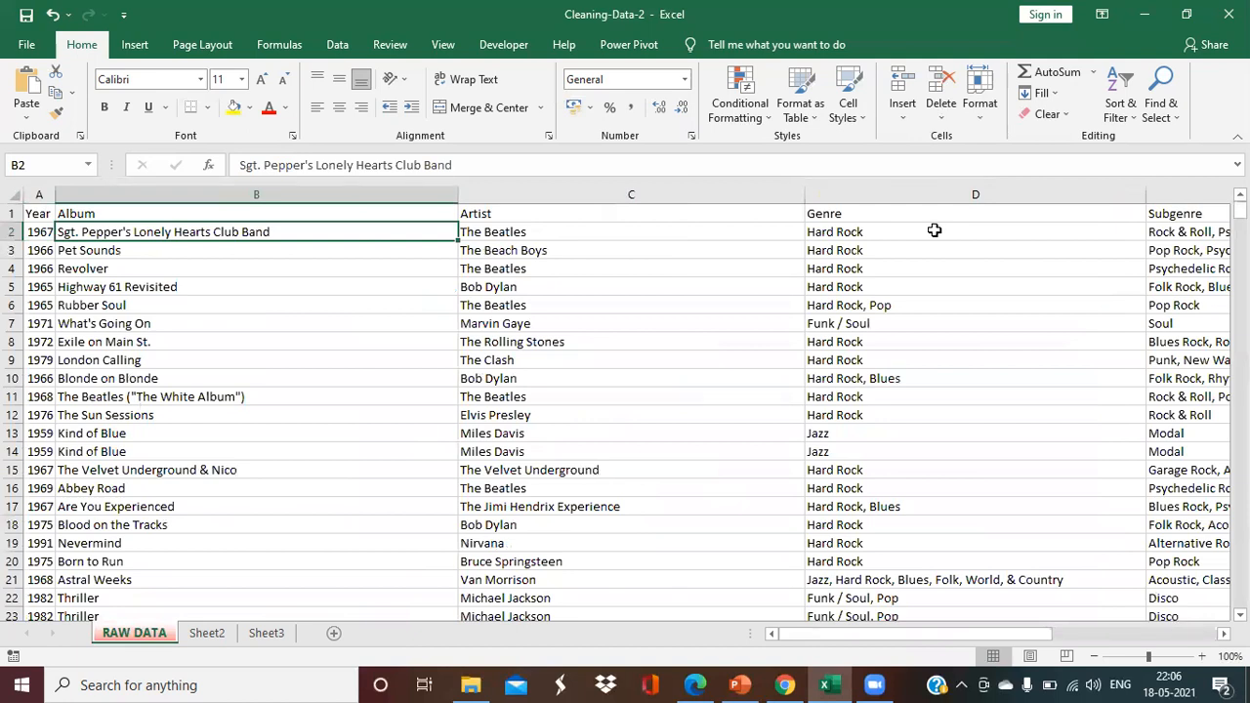
Step: Extend the selection from cell B2 across the record's text columns, and collapse it back to B2
{"action": "key", "text": "shift+Right"}
{"action": "key", "text": "shift+Right"}
{"action": "key", "text": "shift+Right"}
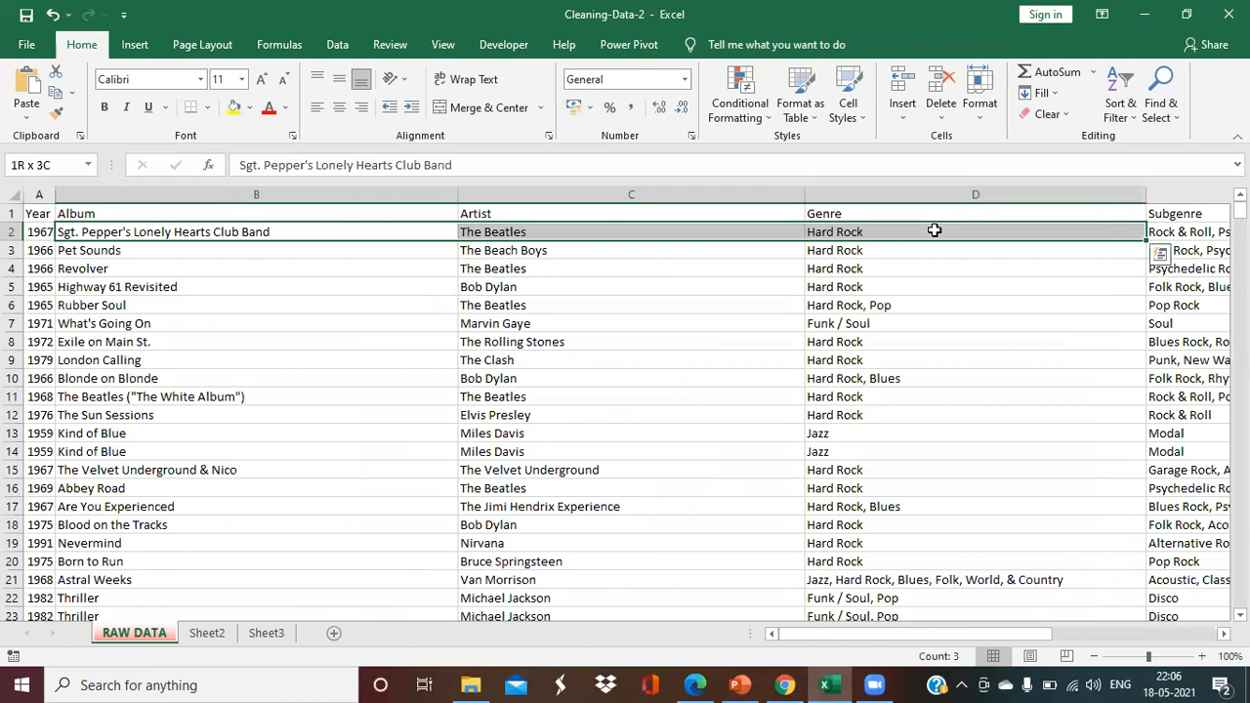
{"action": "key", "text": "shift+Left"}
{"action": "key", "text": "shift+Left"}
{"action": "key", "text": "shift+Left"}
{"action": "key", "text": "shift+Left"}
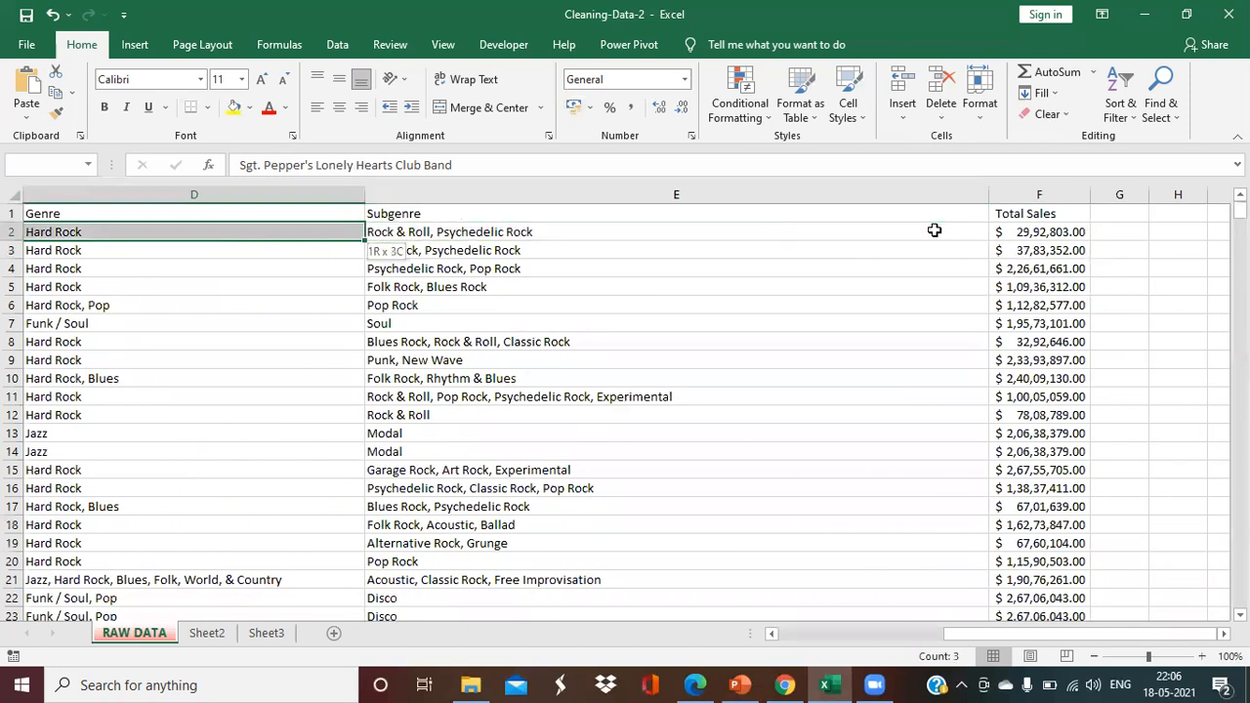
{"action": "key", "text": "Right"}
{"action": "key", "text": "Left"}
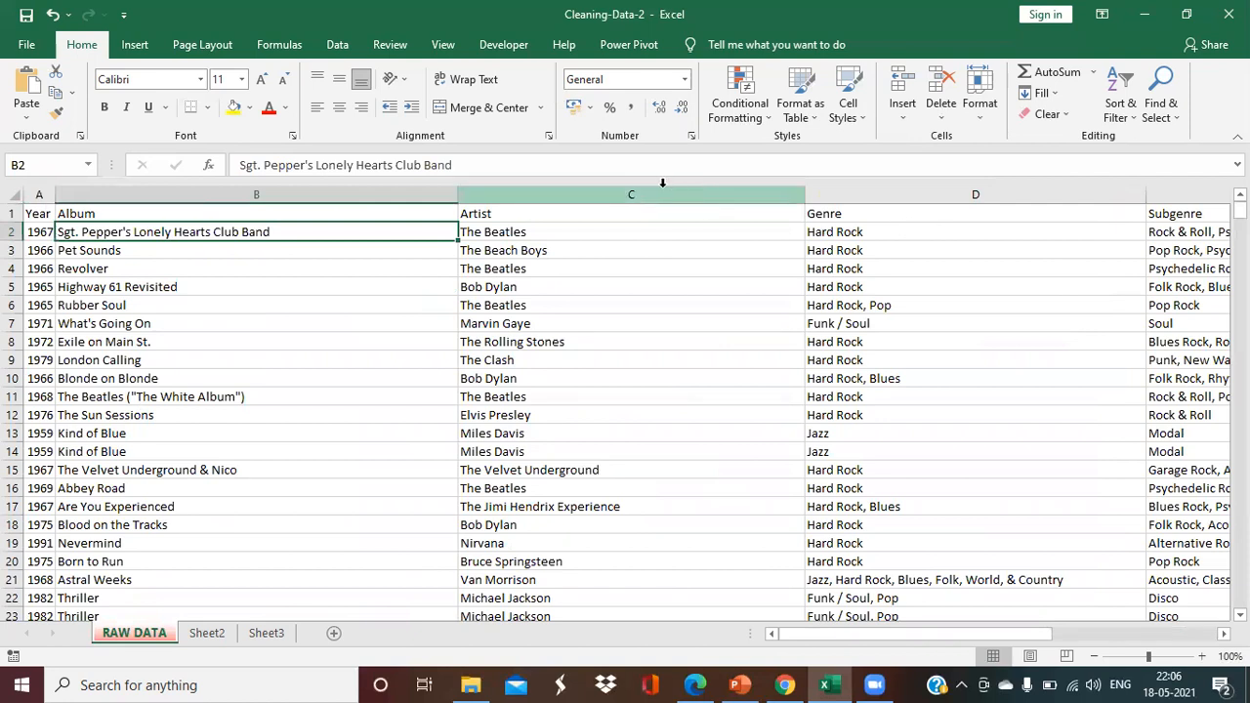
Step: Try to wrap the album title in cell B2 directly in a TRIM function
{"action": "left_click", "coordinate": [54, 232]}
{"action": "double_click", "coordinate": [61, 232]}
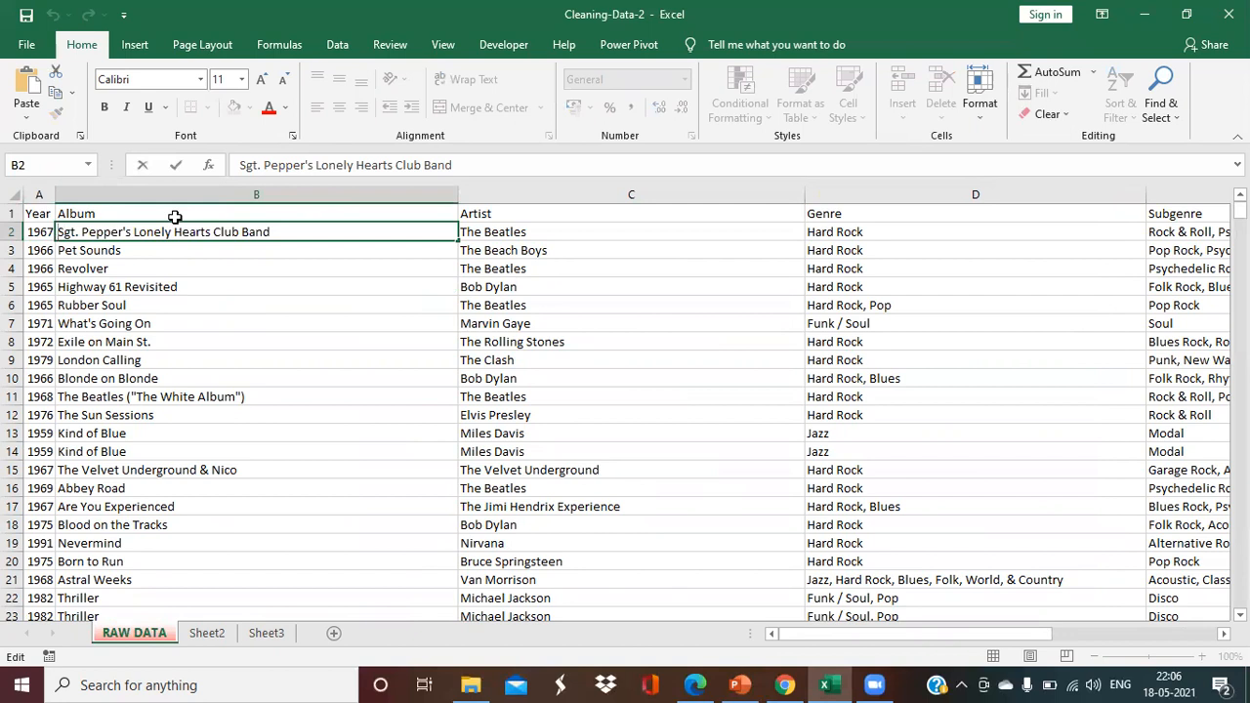
{"action": "type", "text": "=trim"}
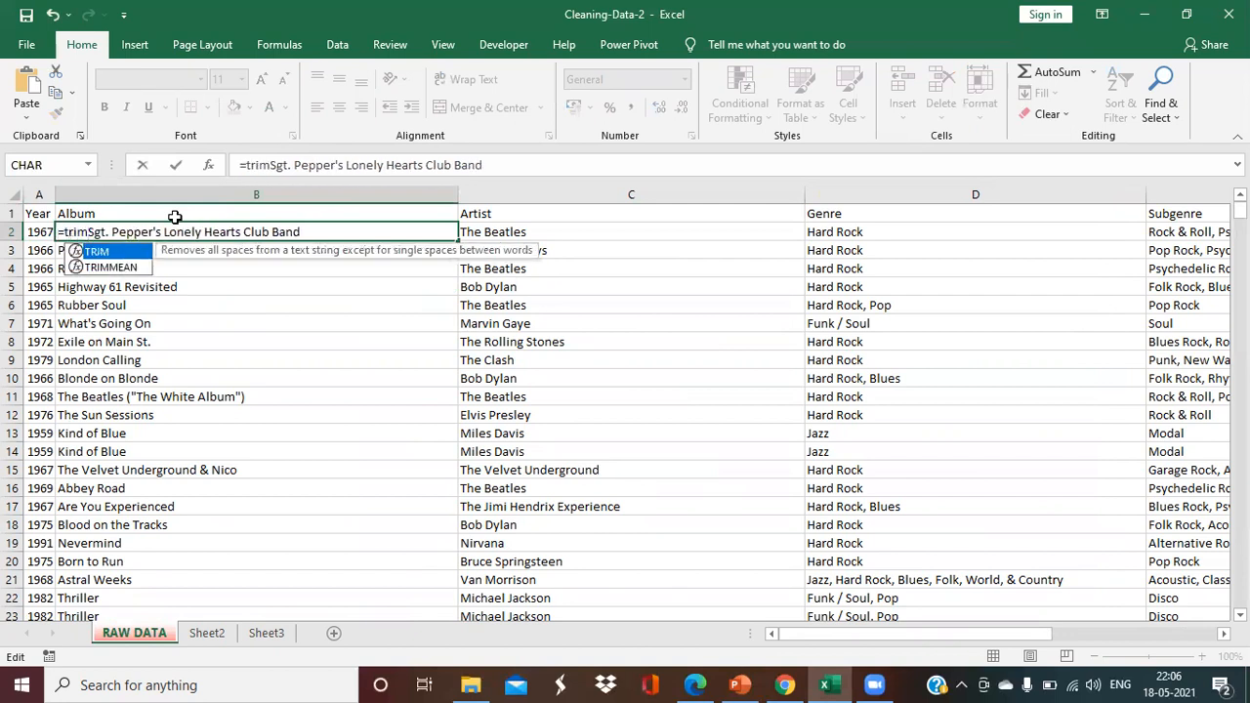
{"action": "type", "text": "("}
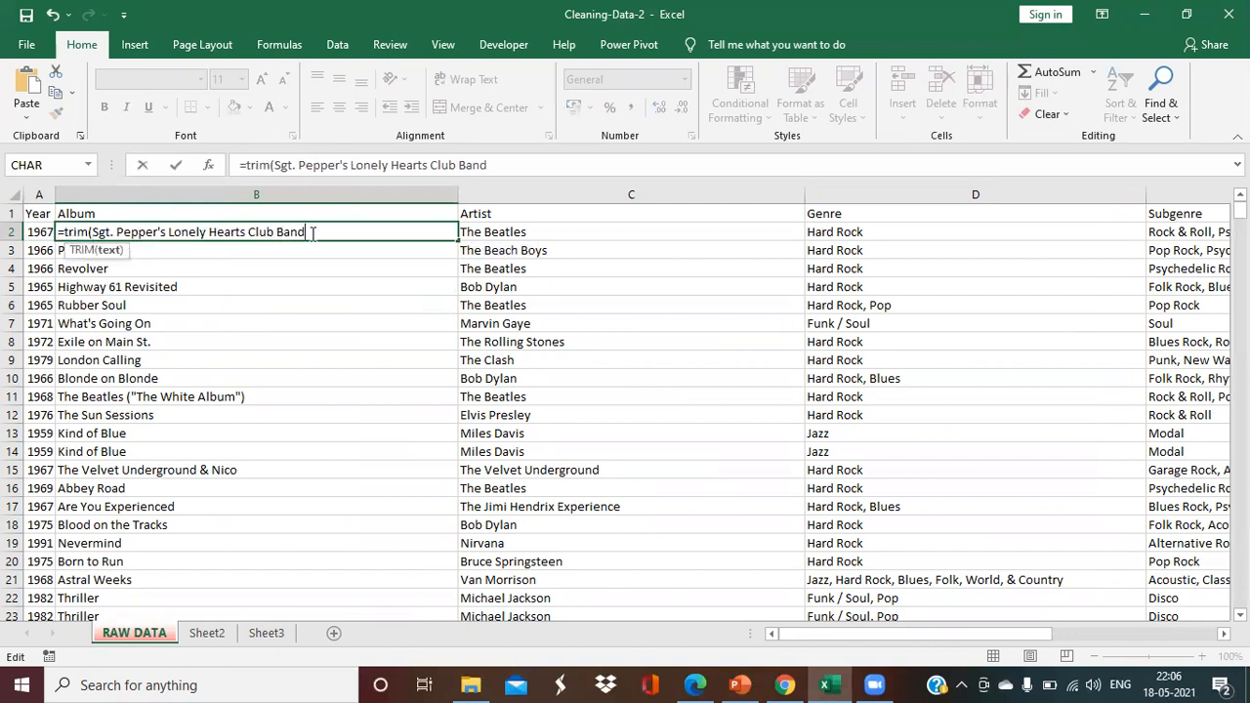
{"action": "type", "text": ")"}
{"action": "key", "text": "Return"}
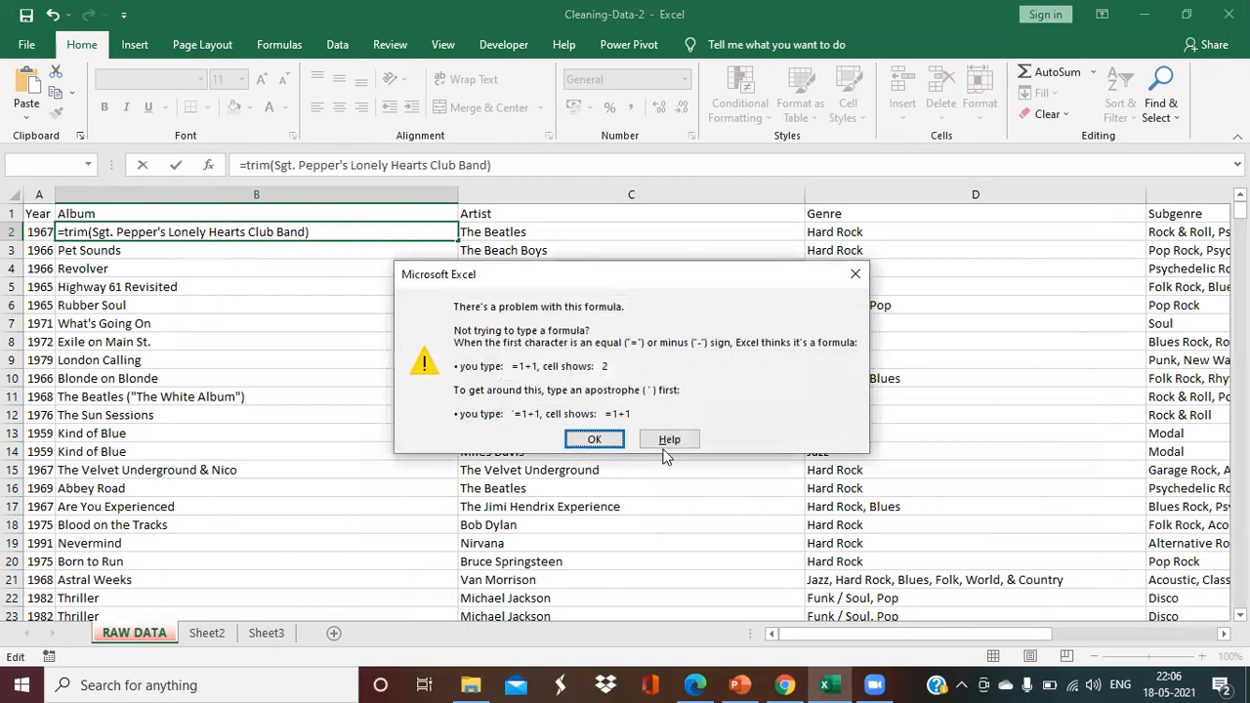
{"action": "left_click", "coordinate": [595, 439]}
{"action": "left_click", "coordinate": [398, 226]}
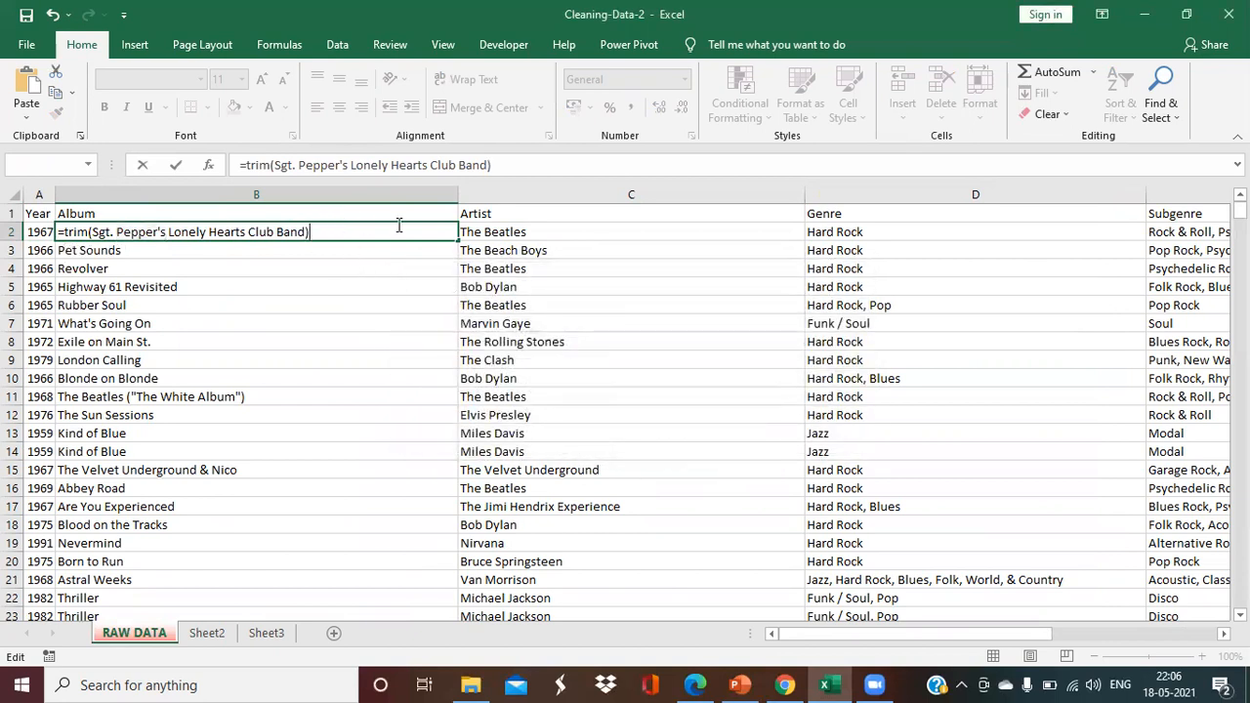
Step: Remove the TRIM text from cell B2, restoring the plain album title
{"action": "key", "text": "ctrl+z"}
{"action": "left_click", "coordinate": [94, 232]}
{"action": "key", "text": "BackSpace"}
{"action": "key", "text": "BackSpace"}
{"action": "key", "text": "BackSpace"}
{"action": "key", "text": "BackSpace"}
{"action": "key", "text": "BackSpace"}
{"action": "key", "text": "BackSpace"}
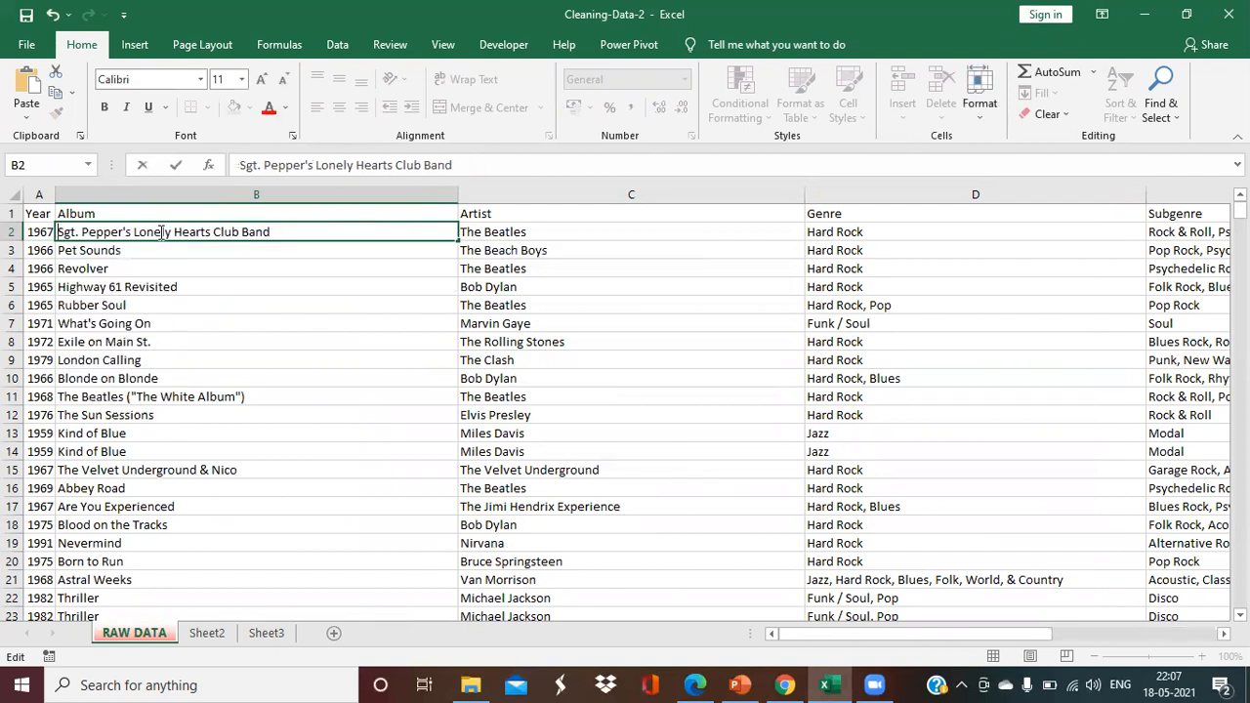
{"action": "left_click", "coordinate": [179, 269]}
{"action": "left_click", "coordinate": [402, 225]}
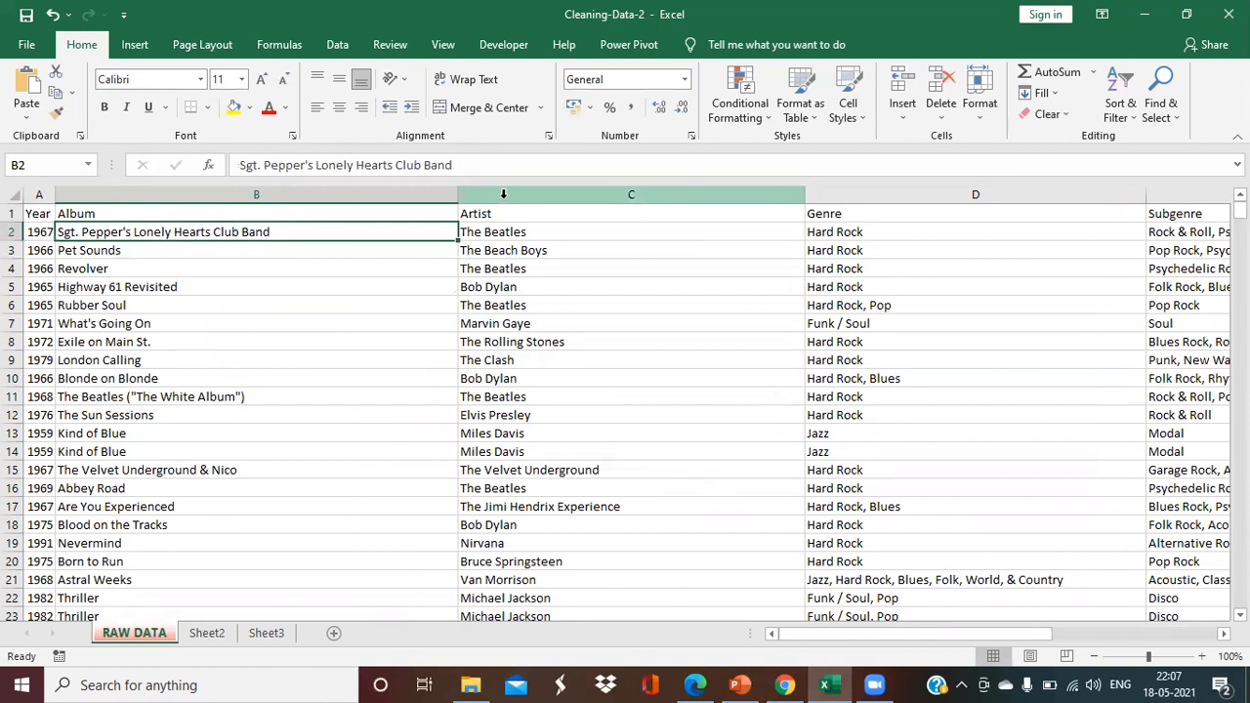
Step: Insert an empty column before Artist, and undo the insertion
{"action": "right_click", "coordinate": [505, 199]}
{"action": "left_click", "coordinate": [548, 326]}
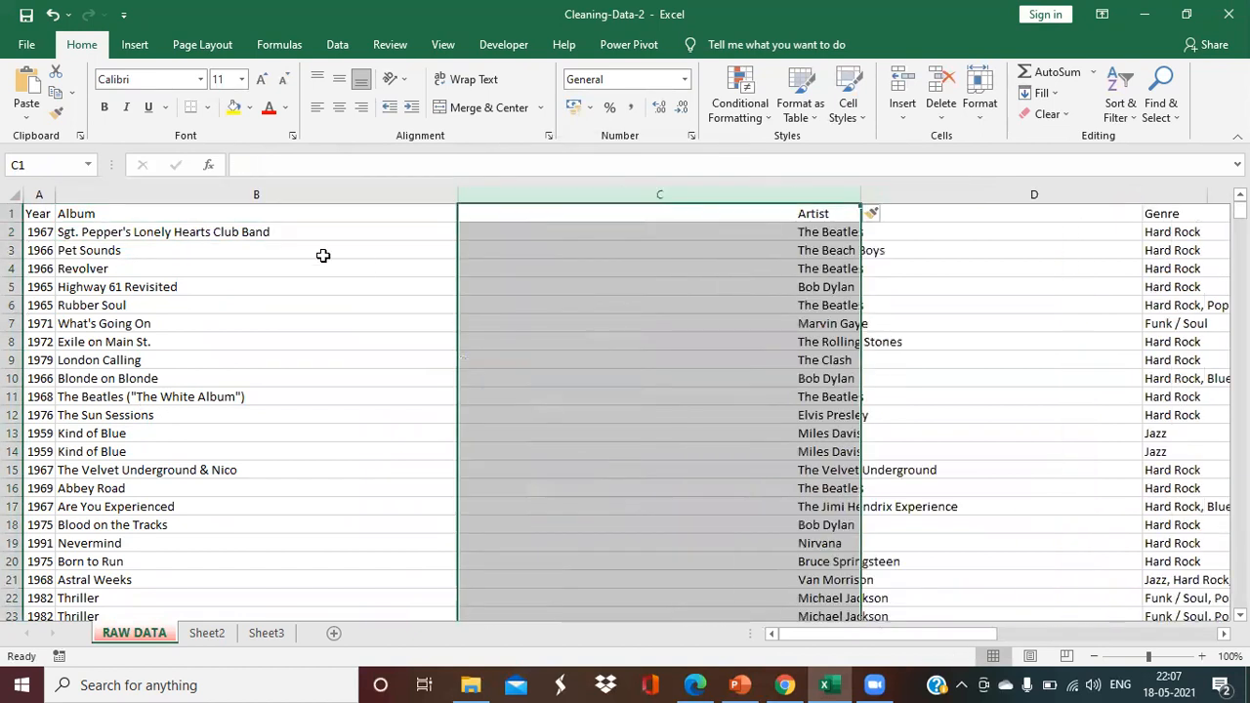
{"action": "key", "text": "ctrl+z"}
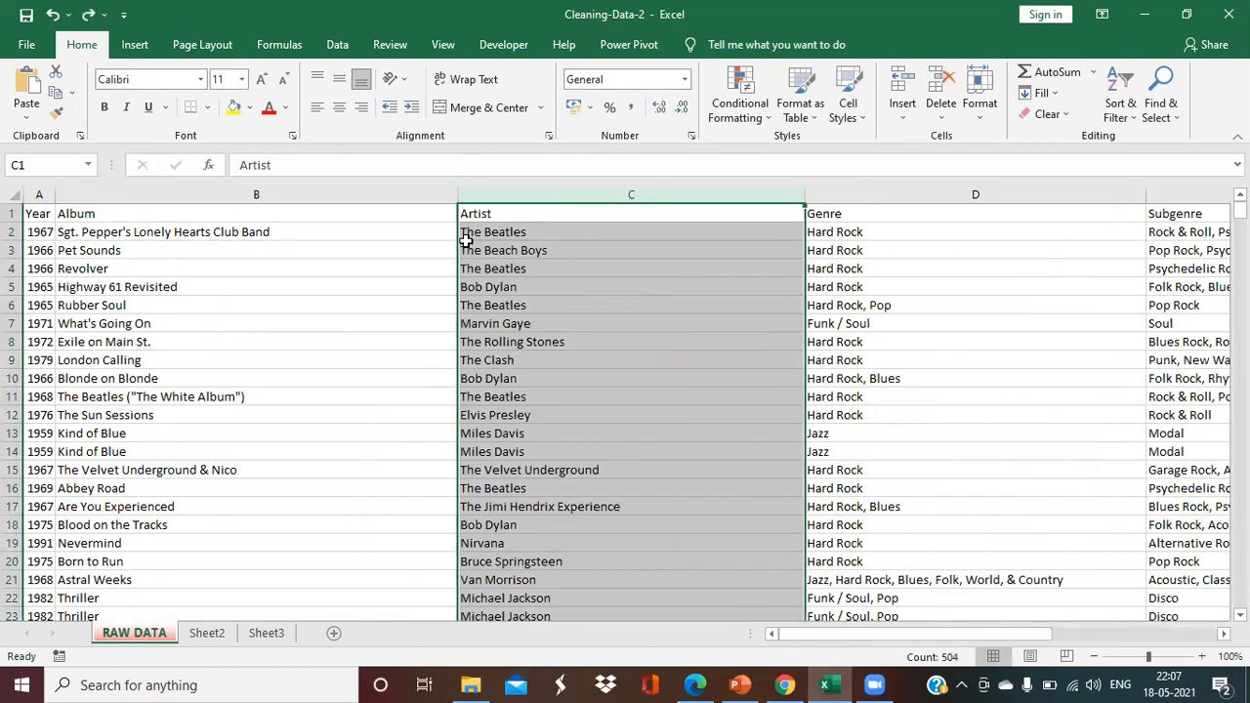
Step: Insert a copy of the Album column beside the original, and clear the entries below the header in column C
{"action": "left_click", "coordinate": [226, 194]}
{"action": "right_click", "coordinate": [227, 196]}
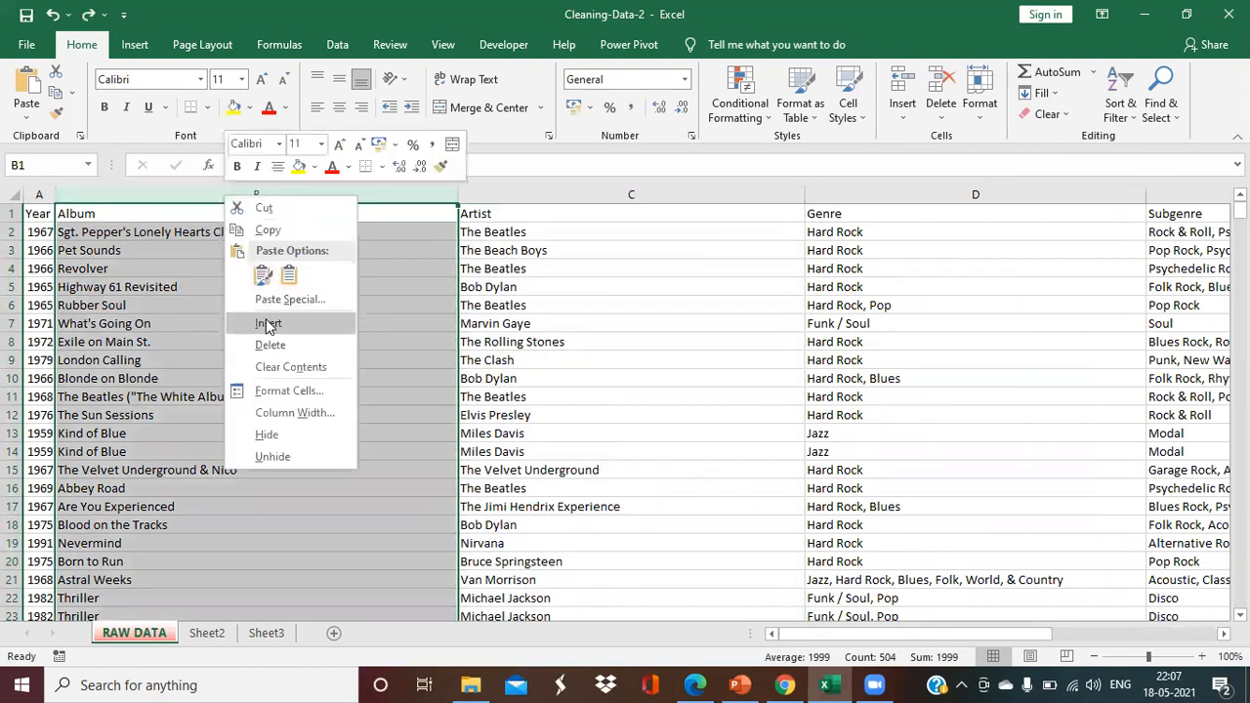
{"action": "left_click", "coordinate": [271, 230]}
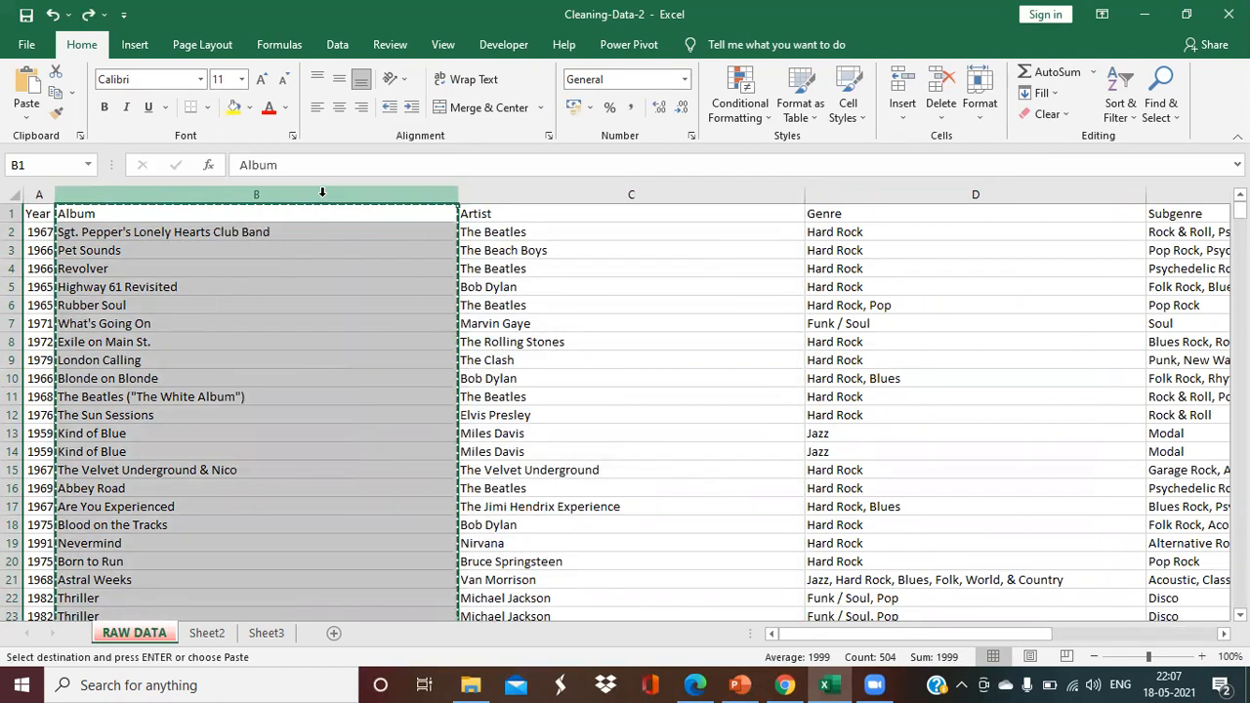
{"action": "right_click", "coordinate": [324, 196]}
{"action": "left_click", "coordinate": [375, 323]}
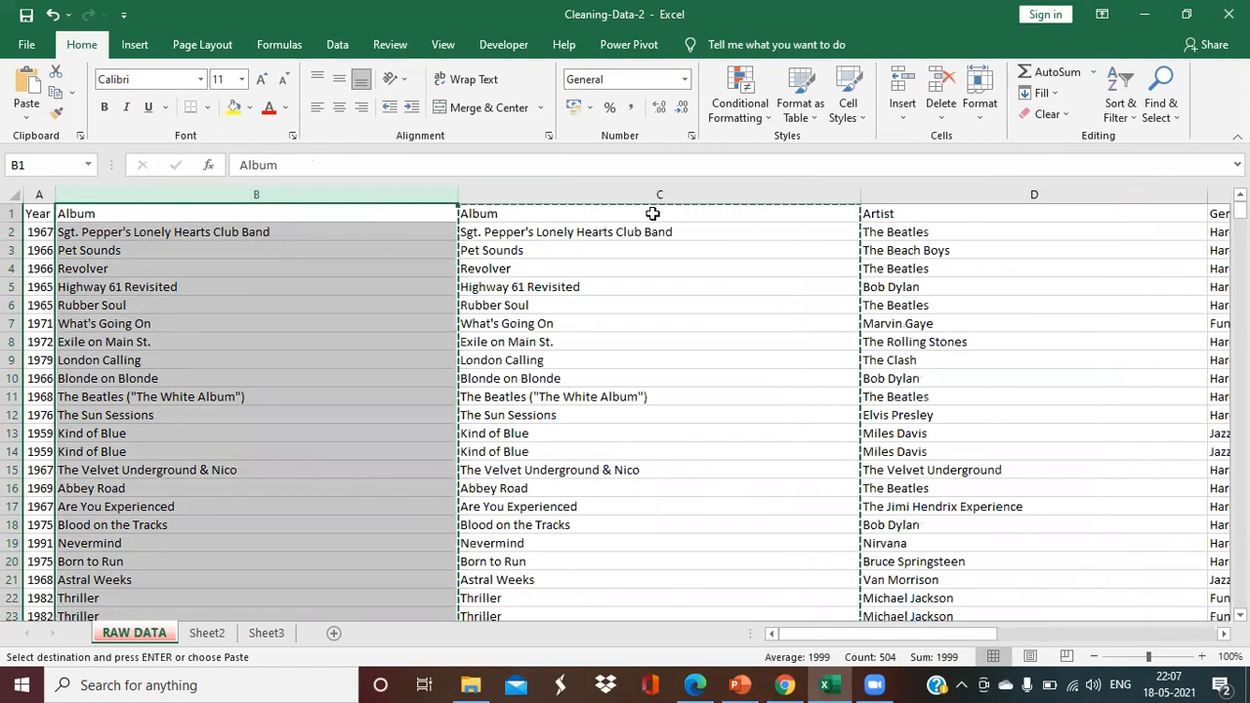
{"action": "left_click", "coordinate": [564, 212]}
{"action": "key", "text": "Escape"}
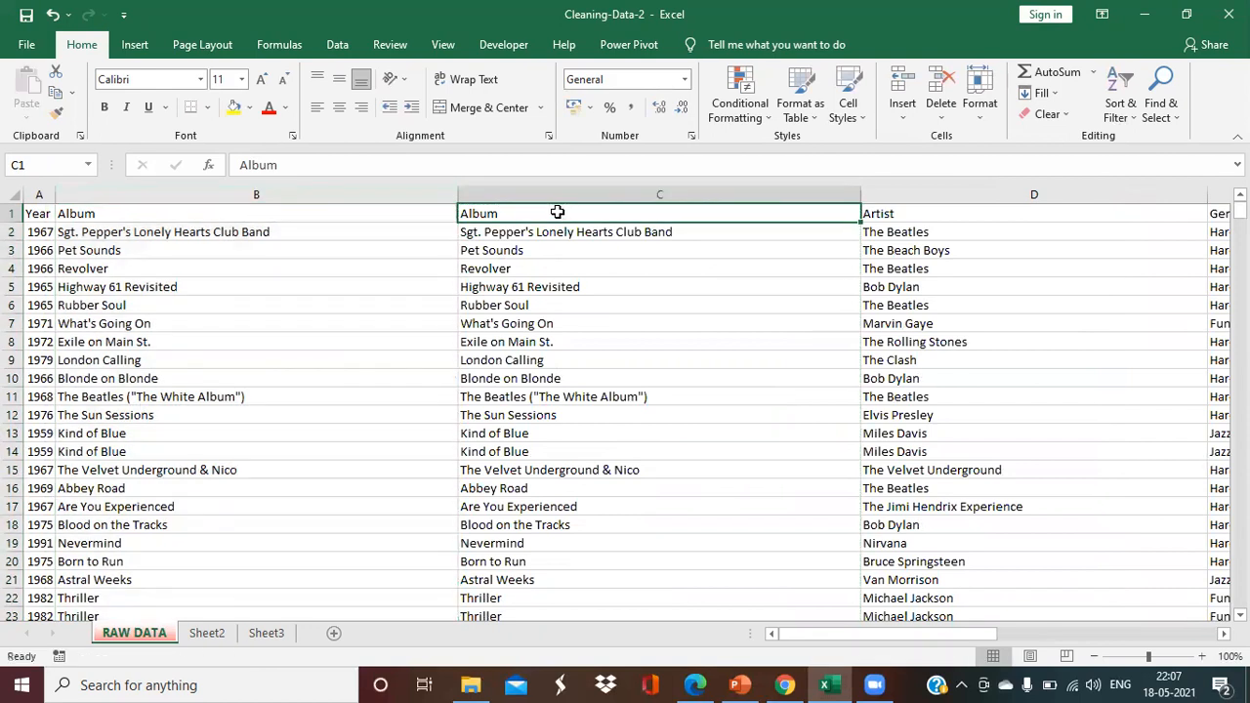
{"action": "left_click_drag", "start_coordinate": [506, 232], "coordinate": [505, 563]}
{"action": "key", "text": "Delete"}
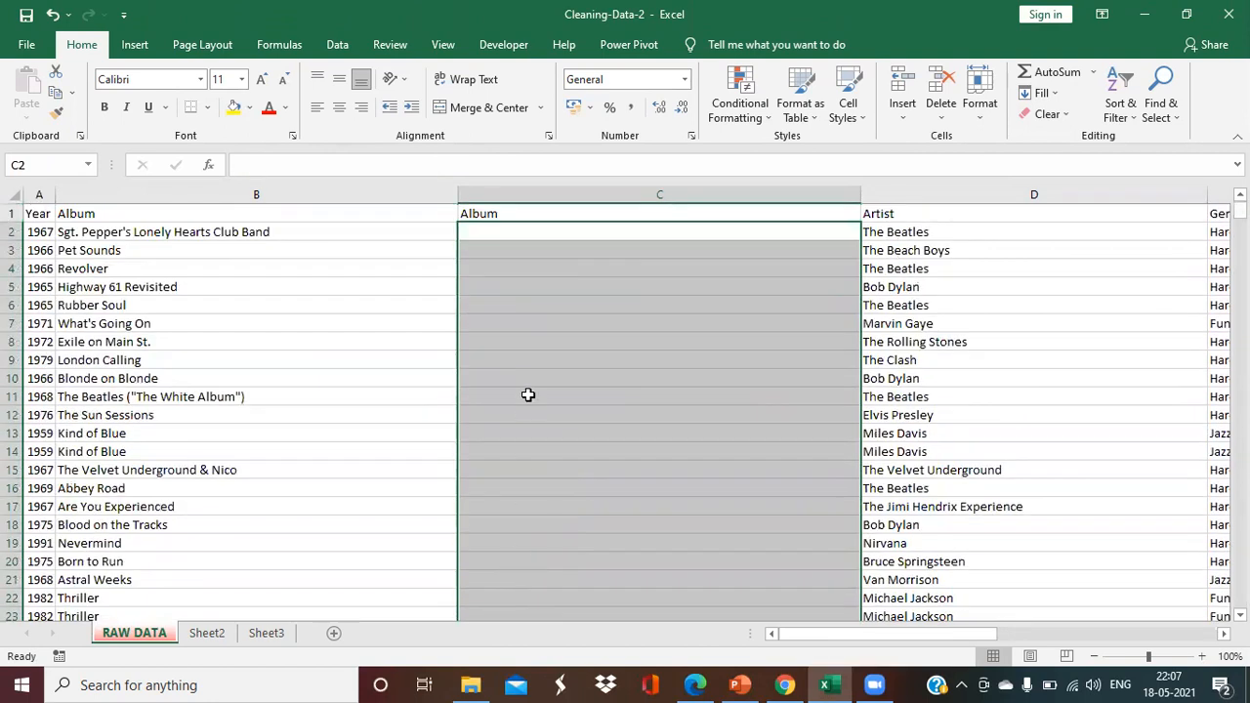
Step: Enter the formula =TRIM(B2) in cell C2 of the second Album column
{"action": "left_click", "coordinate": [516, 227]}
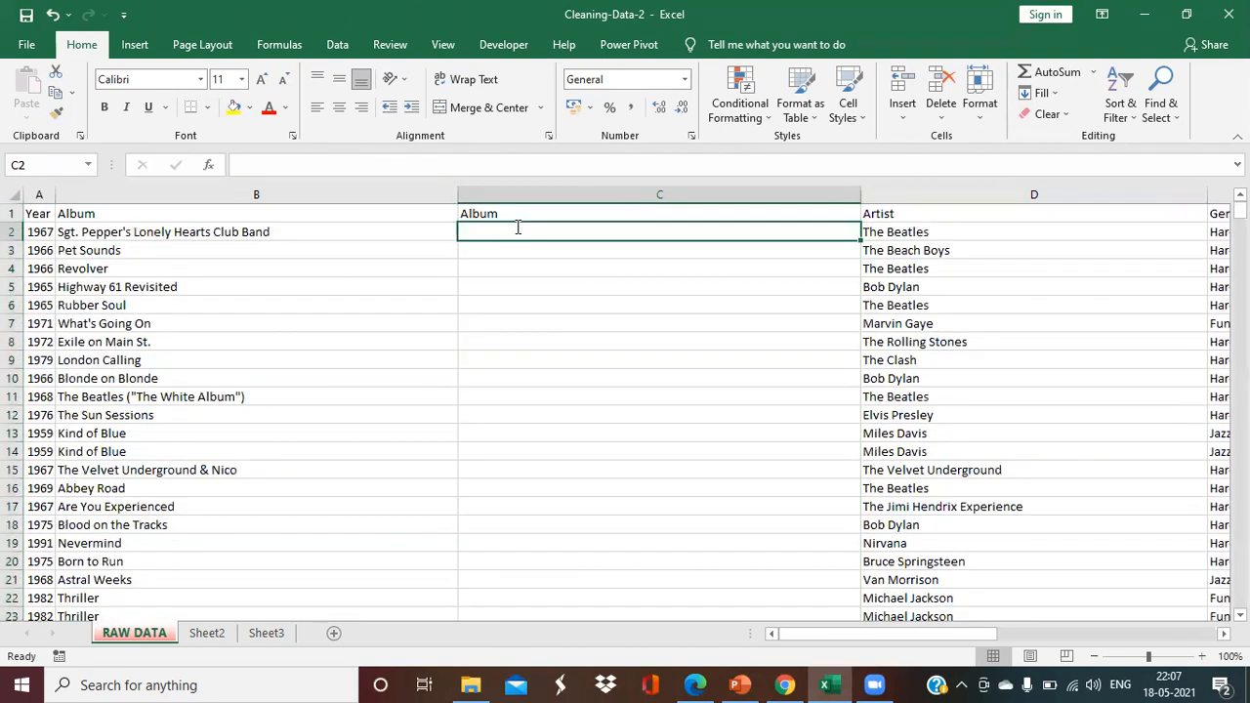
{"action": "type", "text": "=r"}
{"action": "key", "text": "BackSpace"}
{"action": "type", "text": "tri,"}
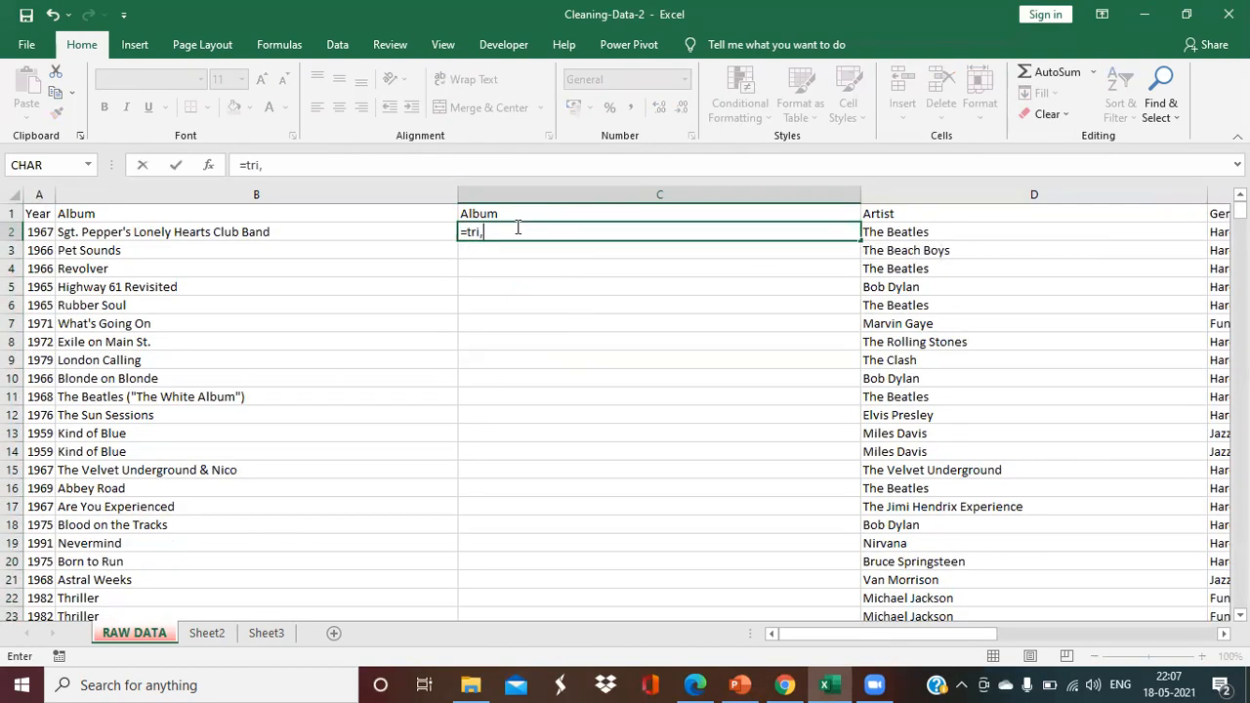
{"action": "key", "text": "BackSpace"}
{"action": "key", "text": "BackSpace"}
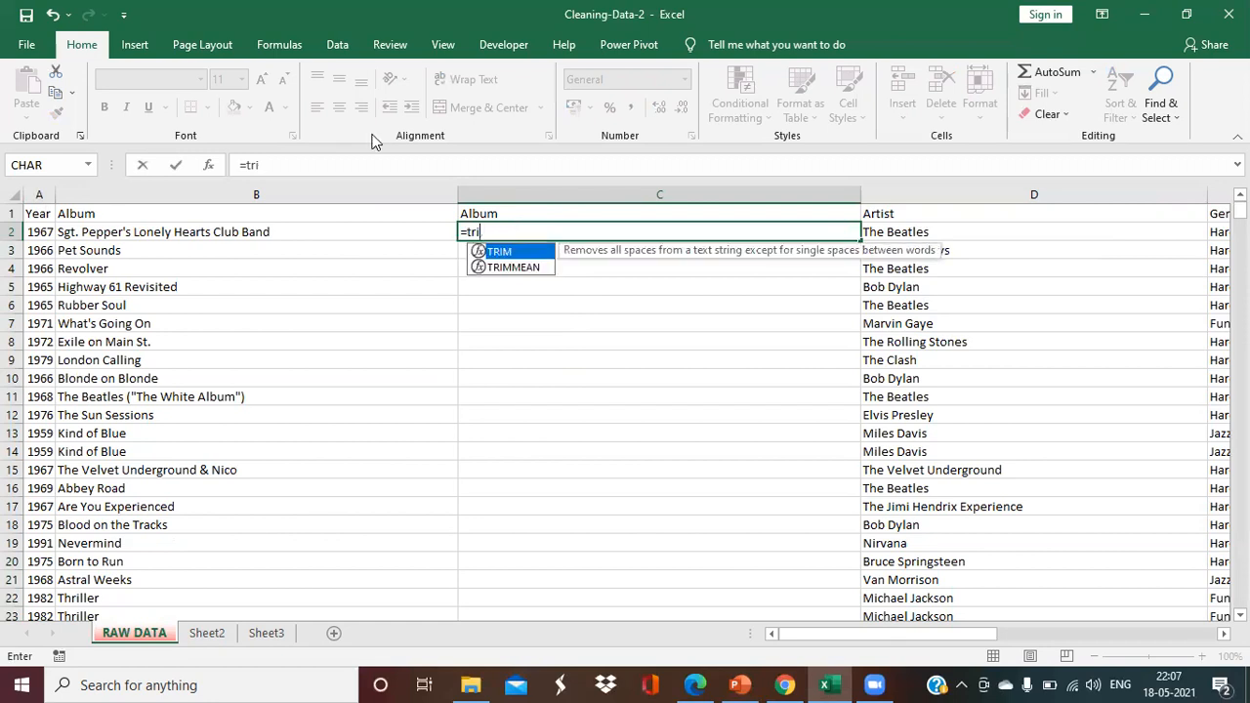
{"action": "type", "text": "m"}
{"action": "double_click", "coordinate": [507, 252]}
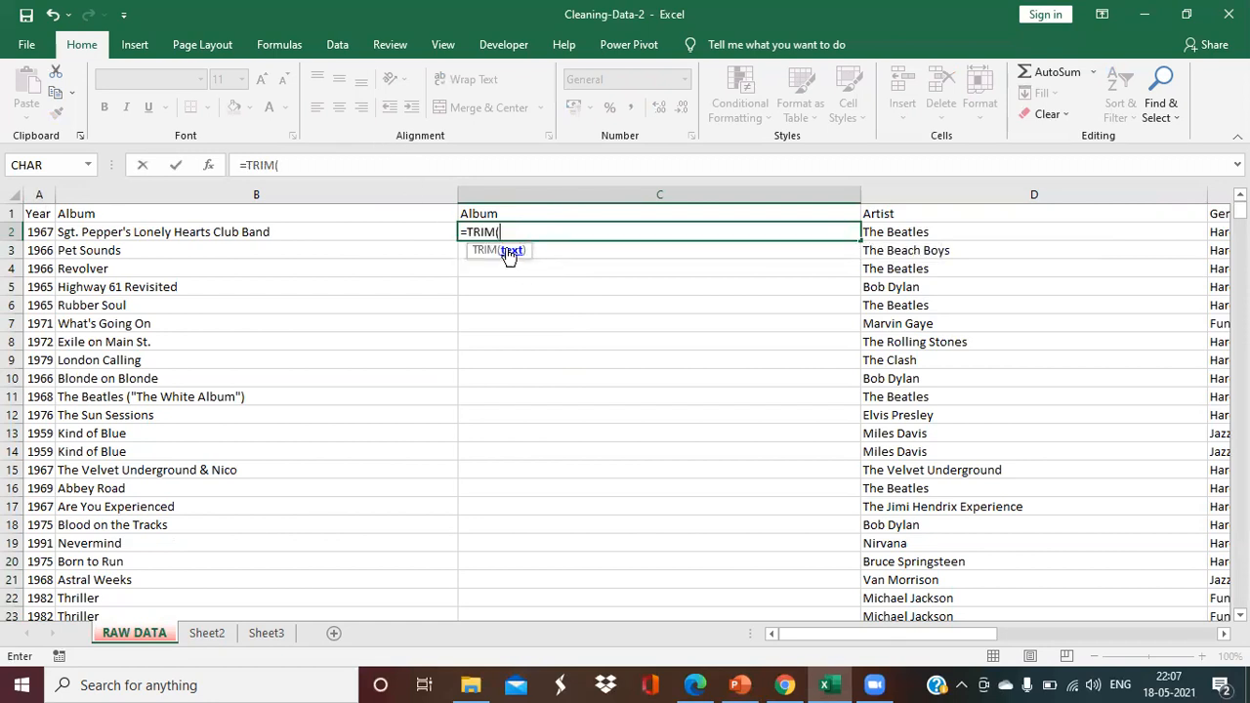
{"action": "left_click", "coordinate": [257, 233]}
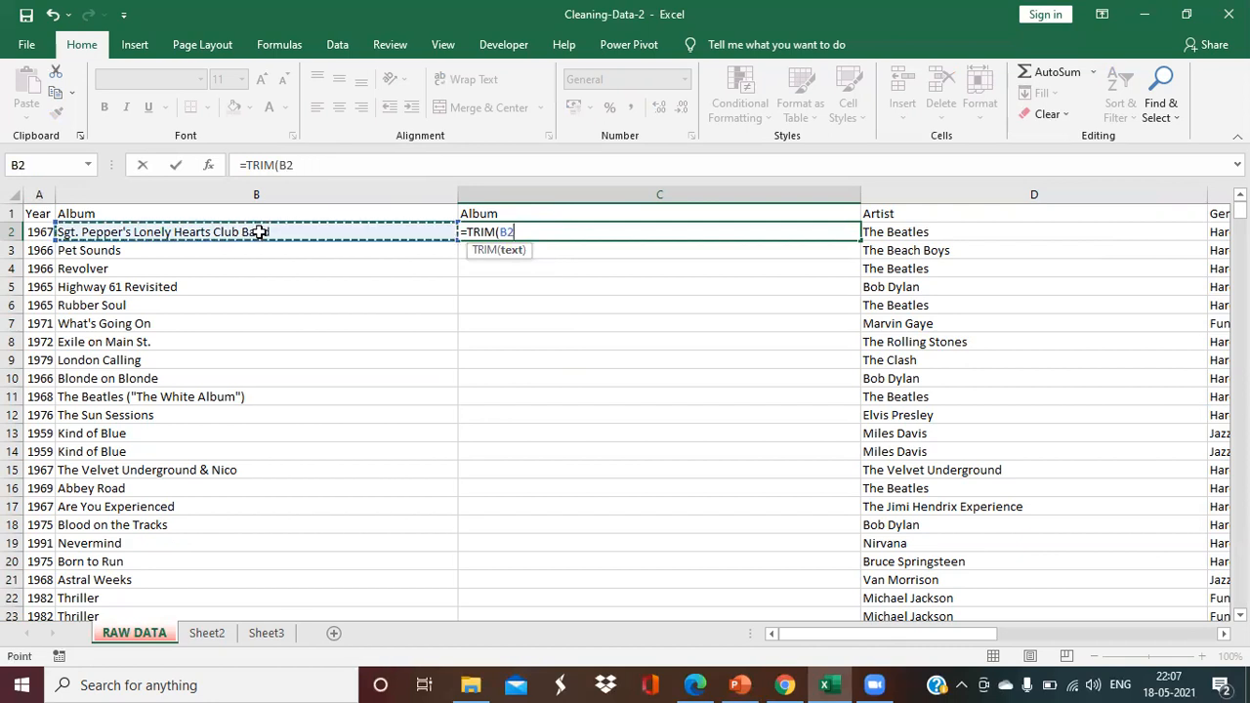
{"action": "type", "text": ")"}
{"action": "key", "text": "Return"}
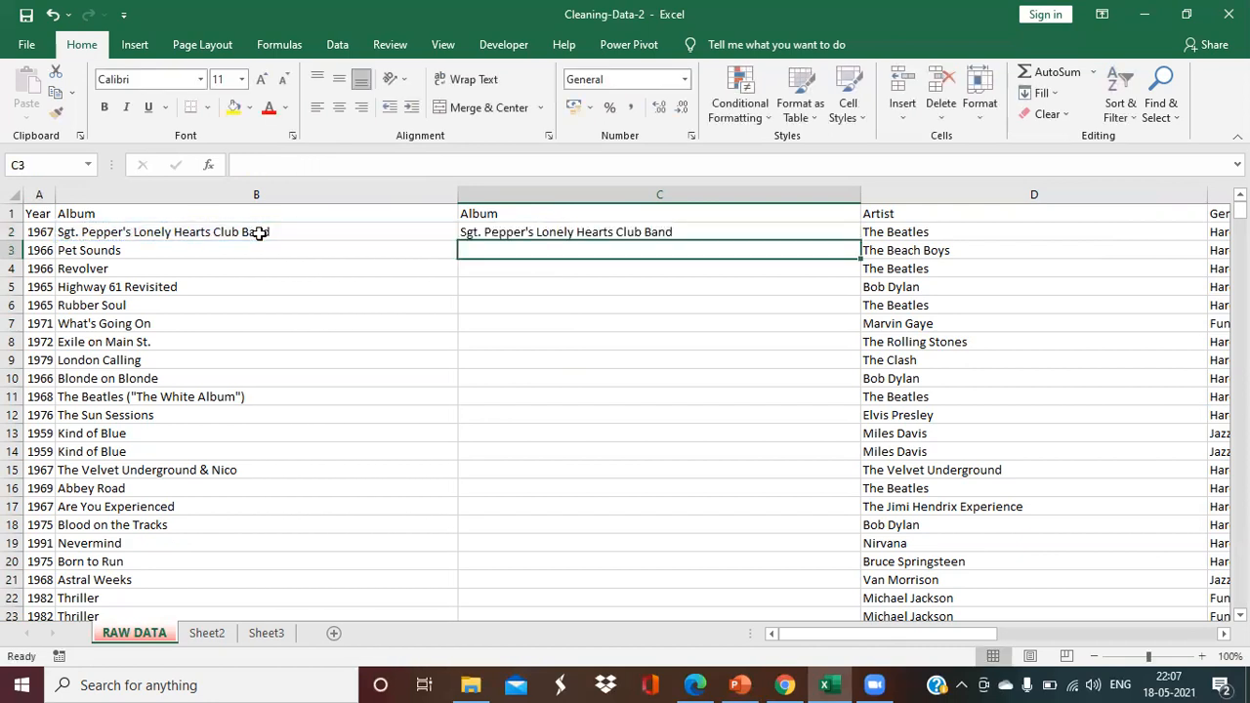
Step: Fill the TRIM formula from cell C2 down the whole Album column and check the formulas in the first rows
{"action": "left_click", "coordinate": [678, 231]}
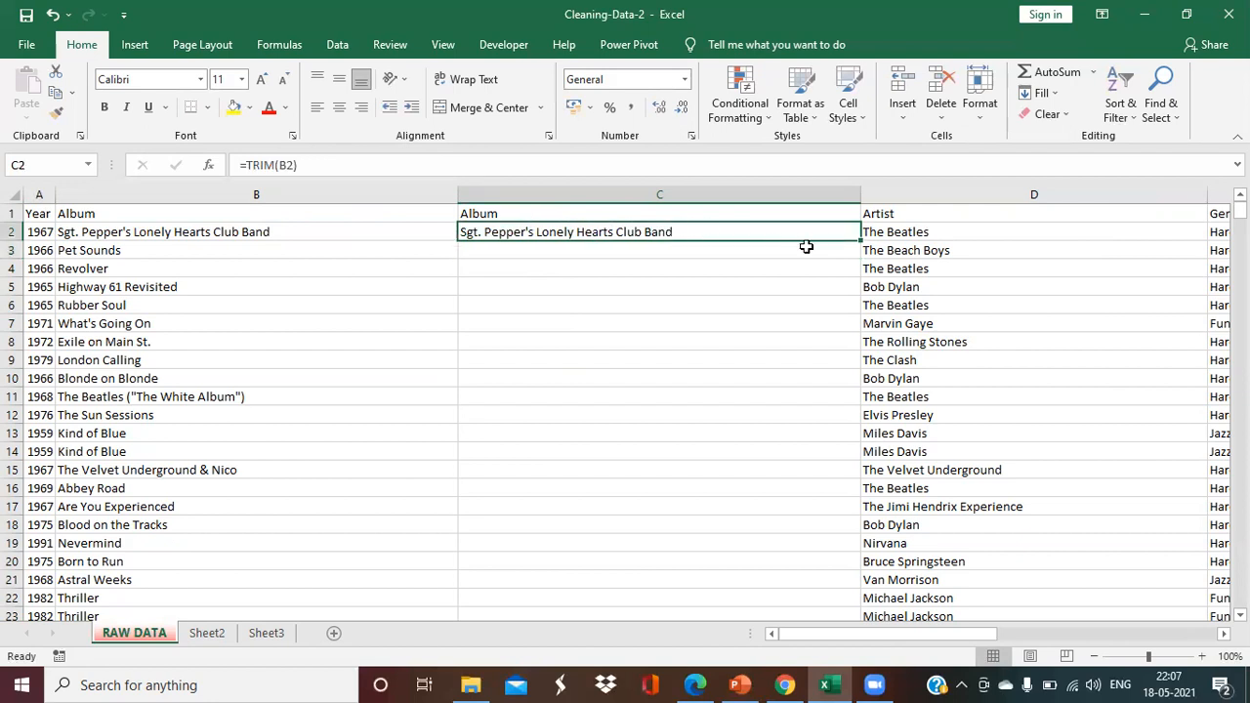
{"action": "double_click", "coordinate": [861, 240]}
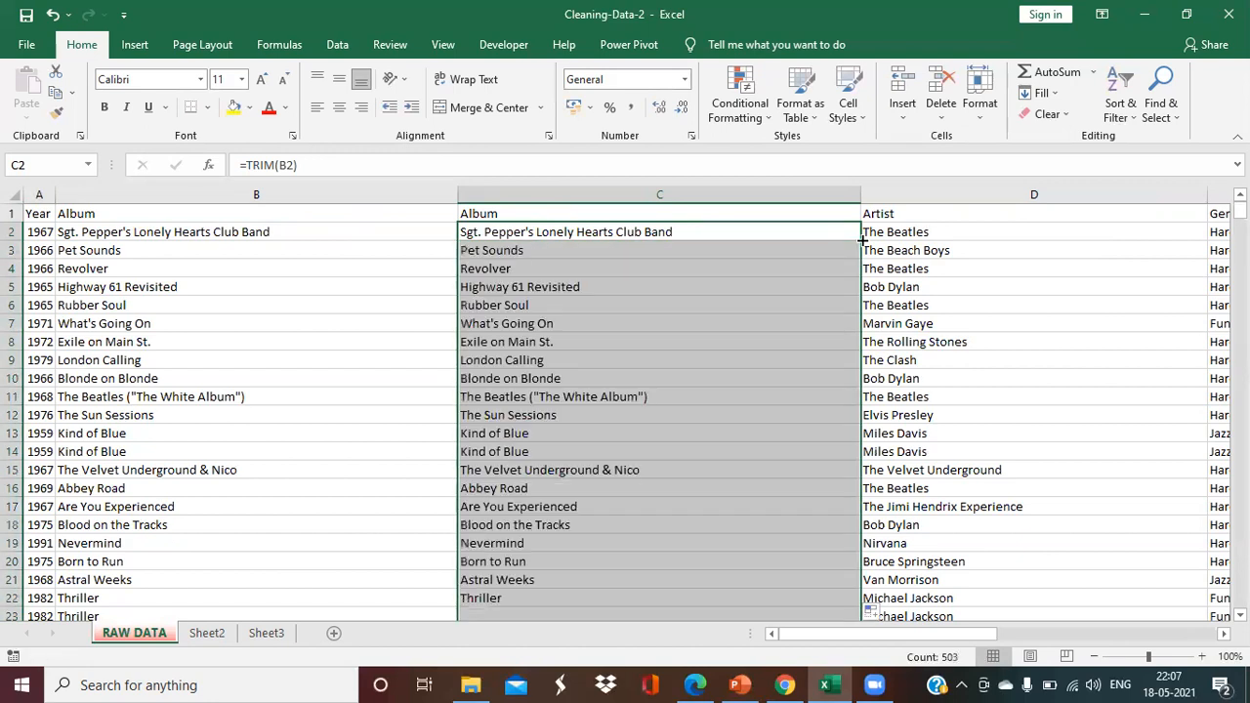
{"action": "left_click", "coordinate": [540, 251]}
{"action": "left_click", "coordinate": [528, 270]}
{"action": "left_click", "coordinate": [593, 232]}
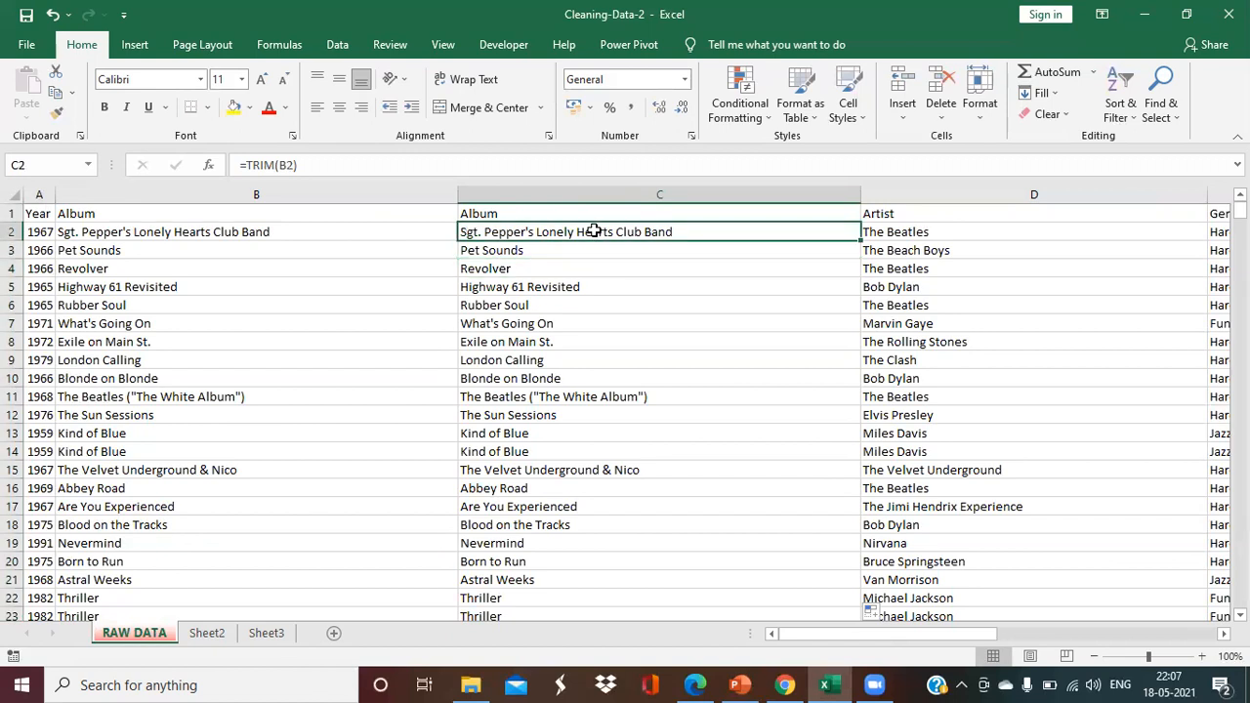
Step: Hide column B with the original album titles, and undo the hiding
{"action": "left_click", "coordinate": [243, 191]}
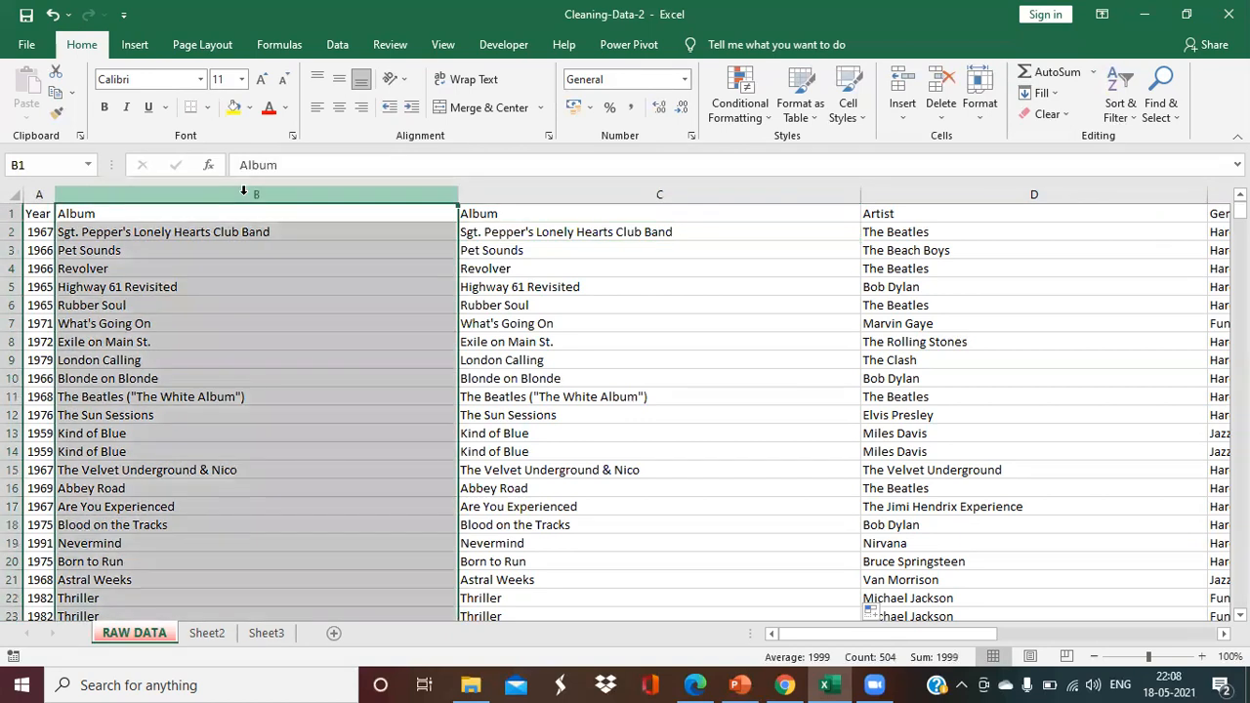
{"action": "right_click", "coordinate": [243, 191]}
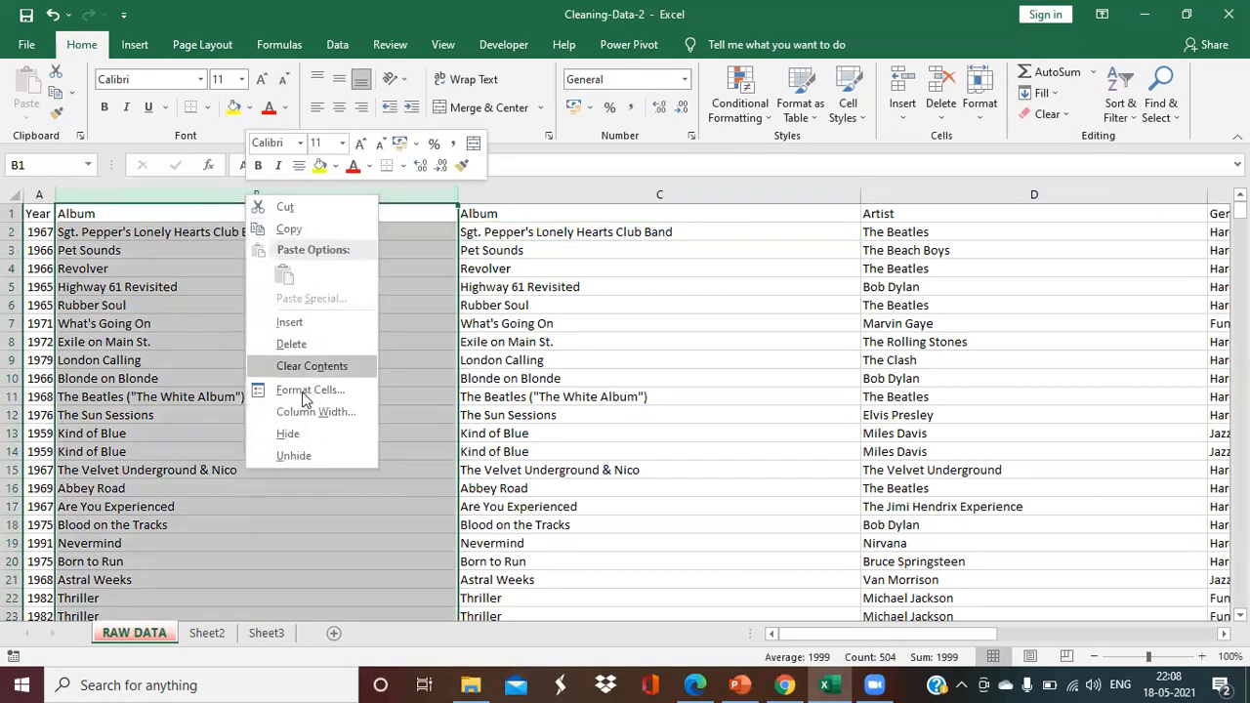
{"action": "left_click", "coordinate": [308, 430]}
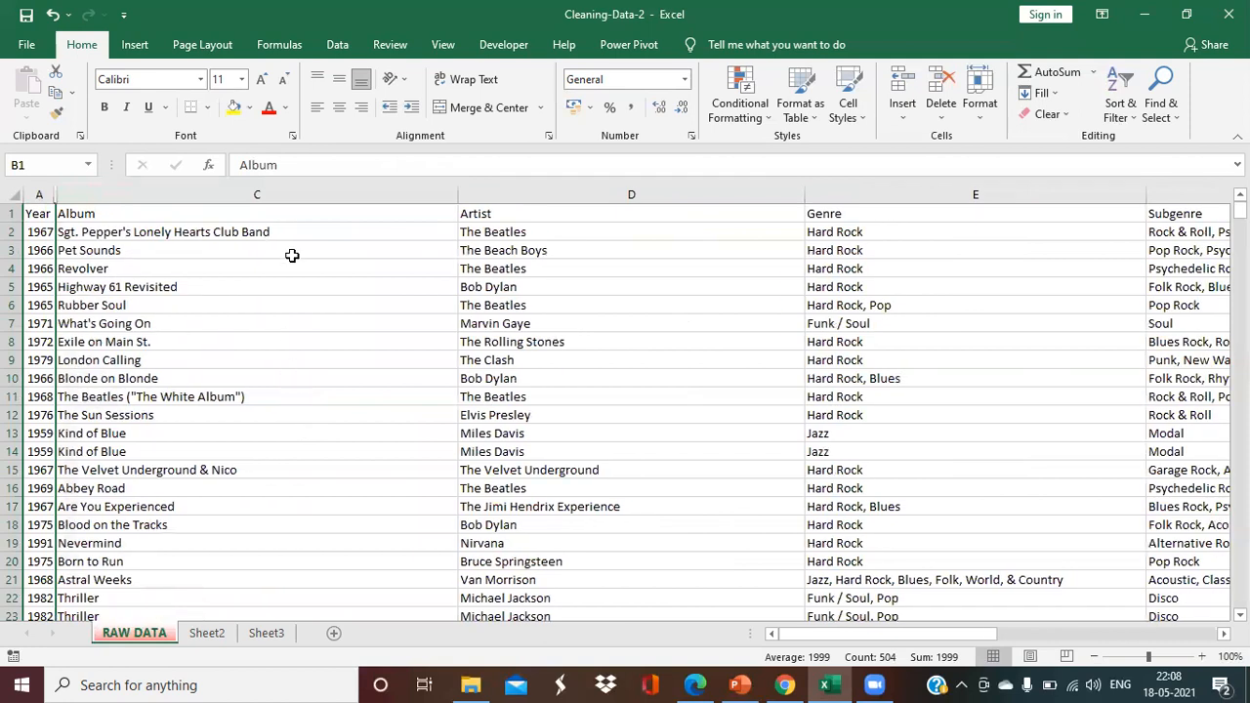
{"action": "key", "text": "ctrl+z"}
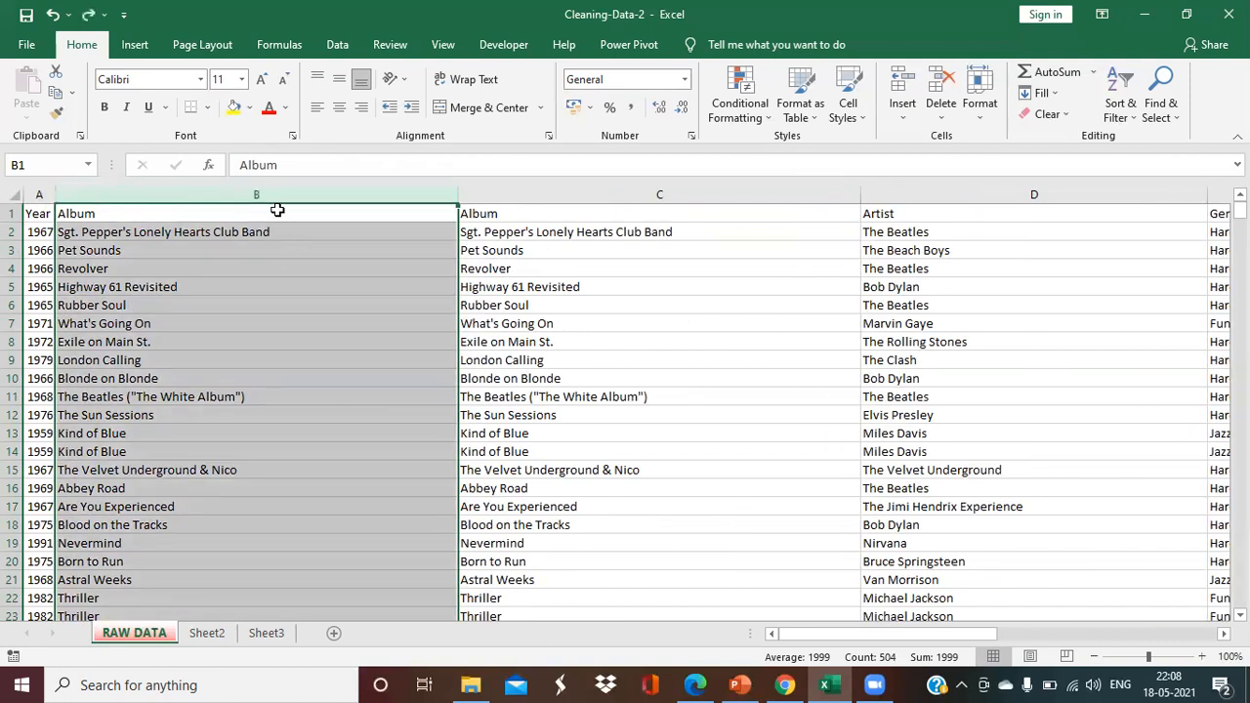
Step: Compare the first two trimmed titles in column C with their originals in column B, and hide column B
{"action": "left_click", "coordinate": [608, 231]}
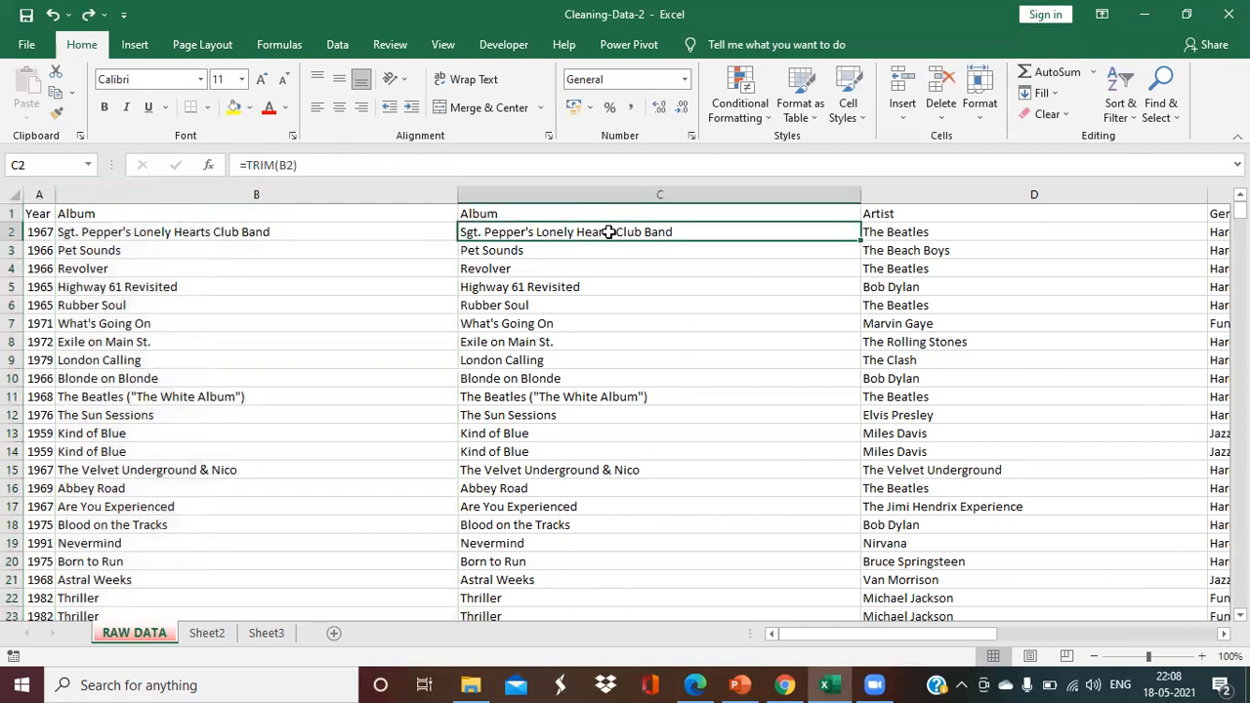
{"action": "left_click", "coordinate": [134, 233]}
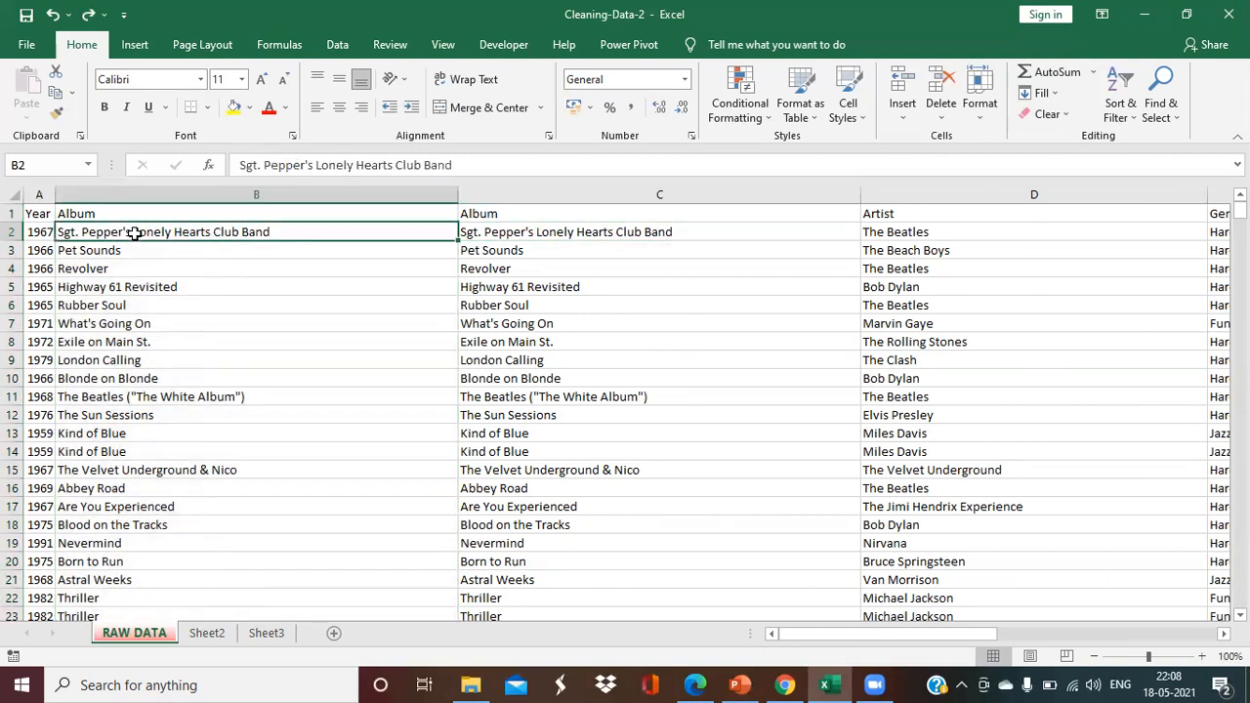
{"action": "left_click", "coordinate": [496, 250]}
{"action": "left_click", "coordinate": [141, 251]}
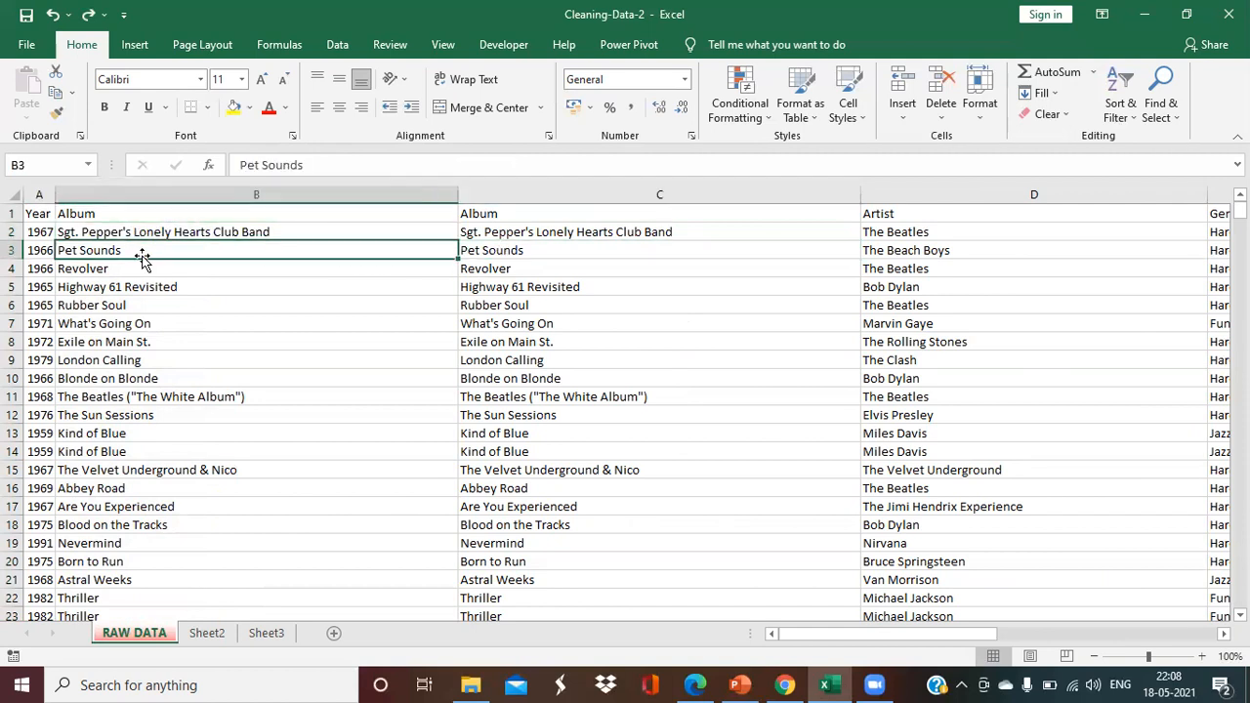
{"action": "left_click", "coordinate": [189, 200]}
{"action": "right_click", "coordinate": [197, 200]}
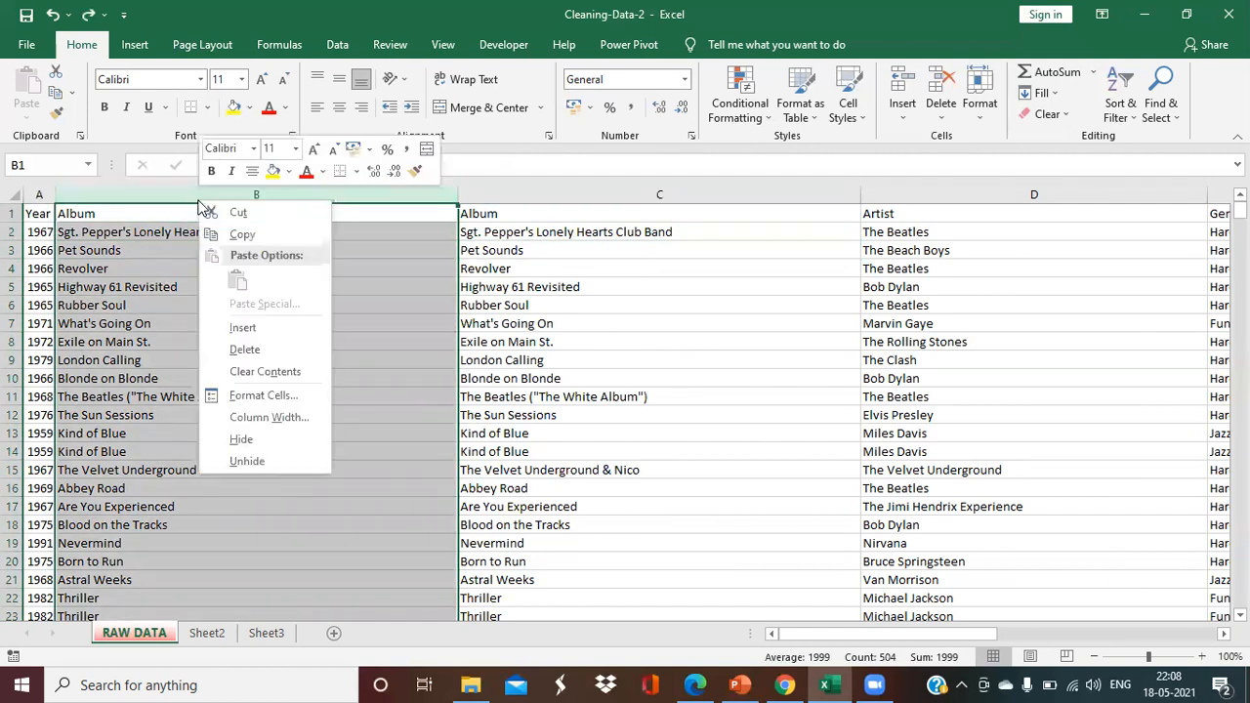
{"action": "left_click", "coordinate": [249, 447]}
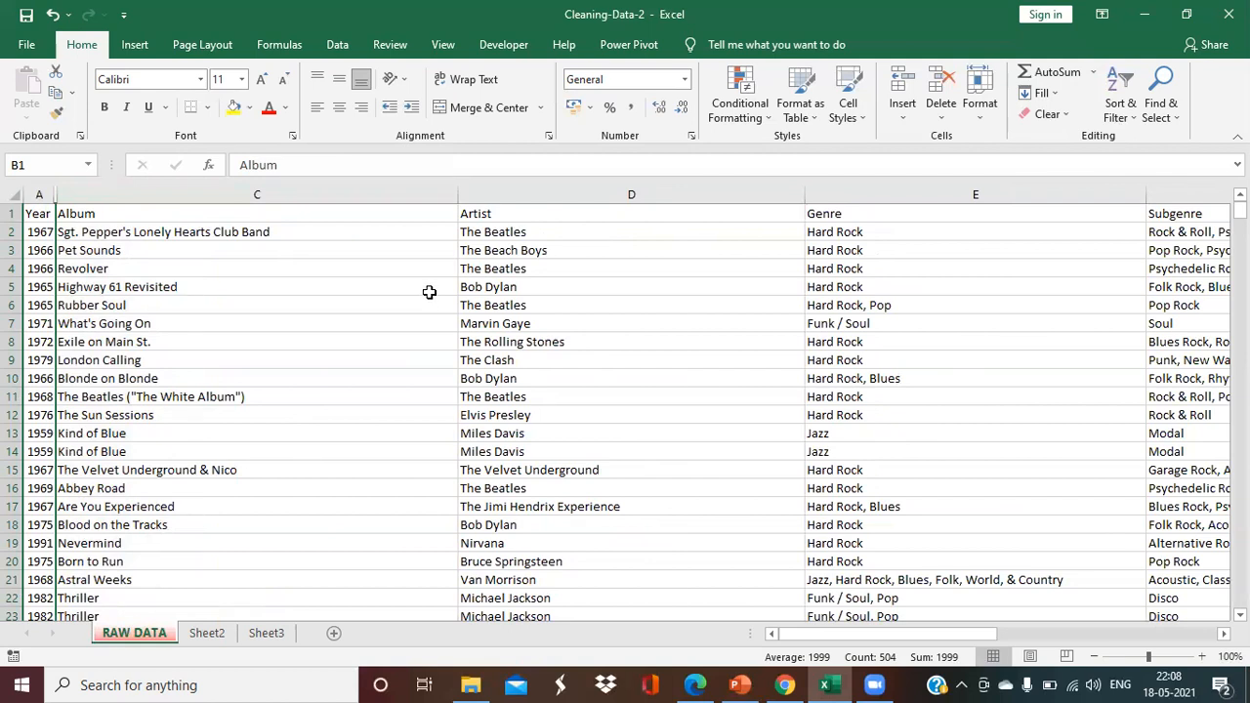
Step: Wrap the TRIM formula in cell C2 in PROPER so it reads =PROPER(TRIM(B2))
{"action": "scroll", "coordinate": [647, 457], "scroll_direction": "down", "scroll_amount": 13}
{"action": "scroll", "coordinate": [646, 457], "scroll_direction": "down", "scroll_amount": 5}
{"action": "scroll", "coordinate": [648, 459], "scroll_direction": "up", "scroll_amount": 18}
{"action": "left_click", "coordinate": [148, 233]}
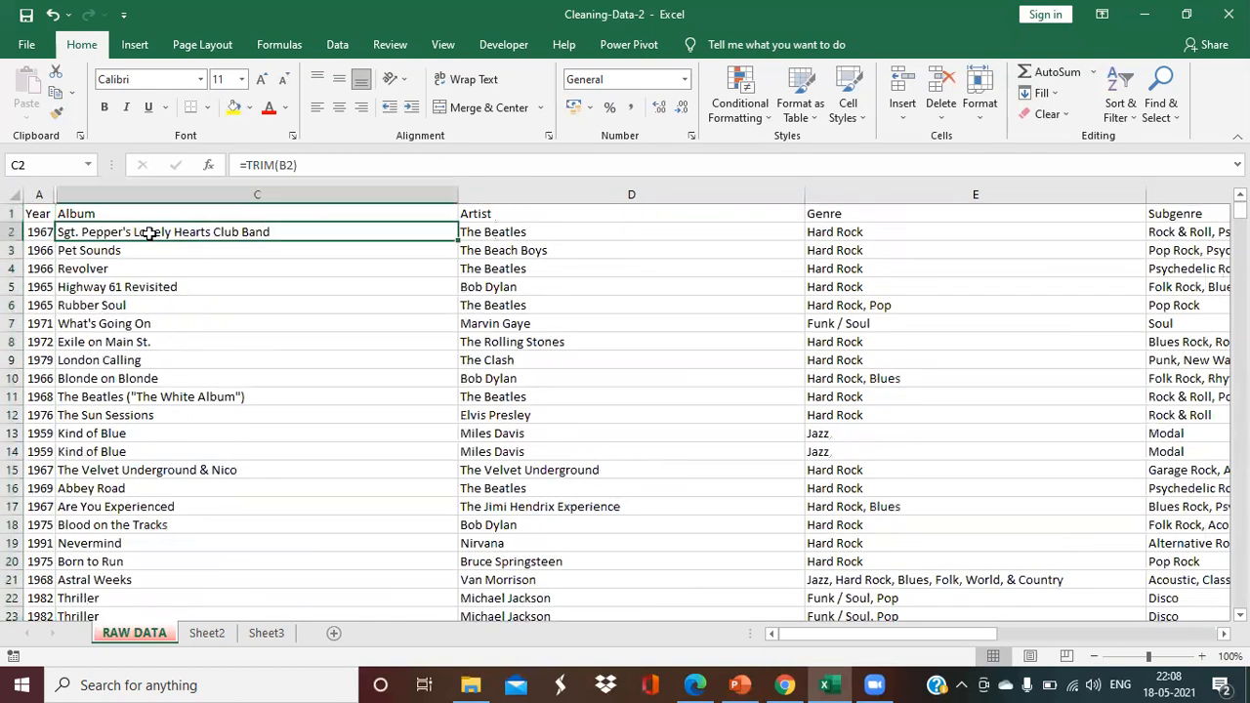
{"action": "left_click", "coordinate": [248, 166]}
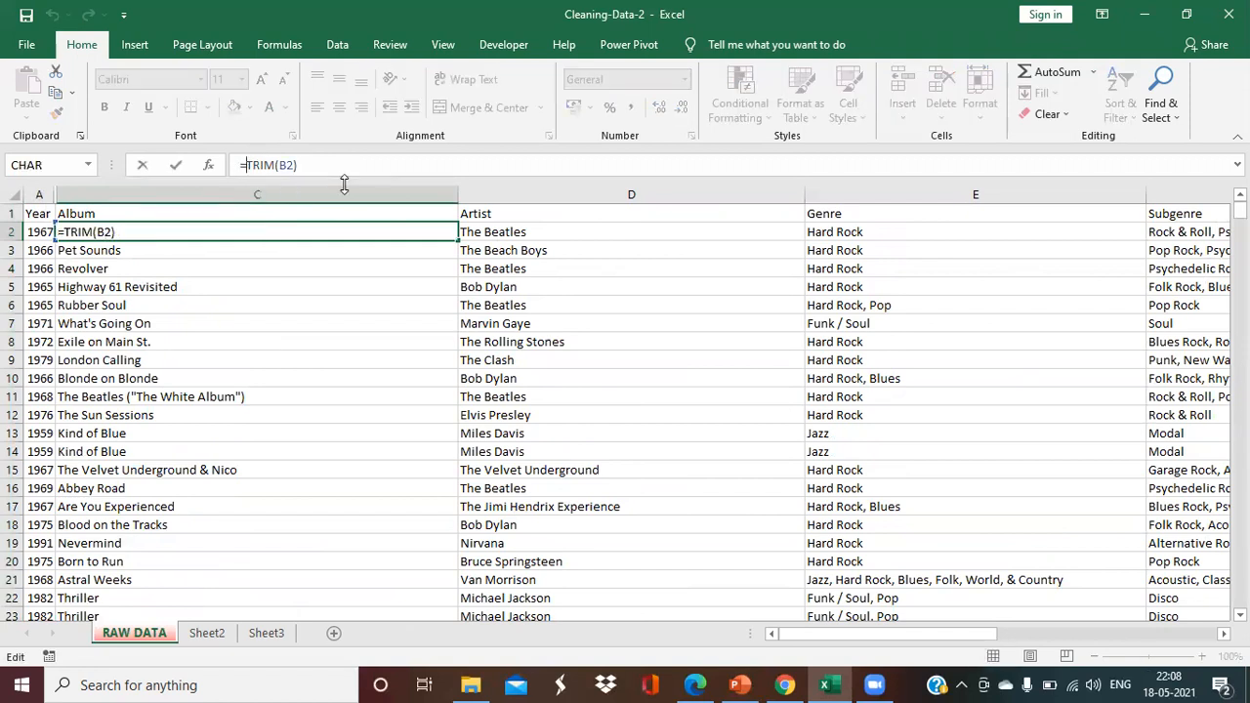
{"action": "type", "text": "proper("}
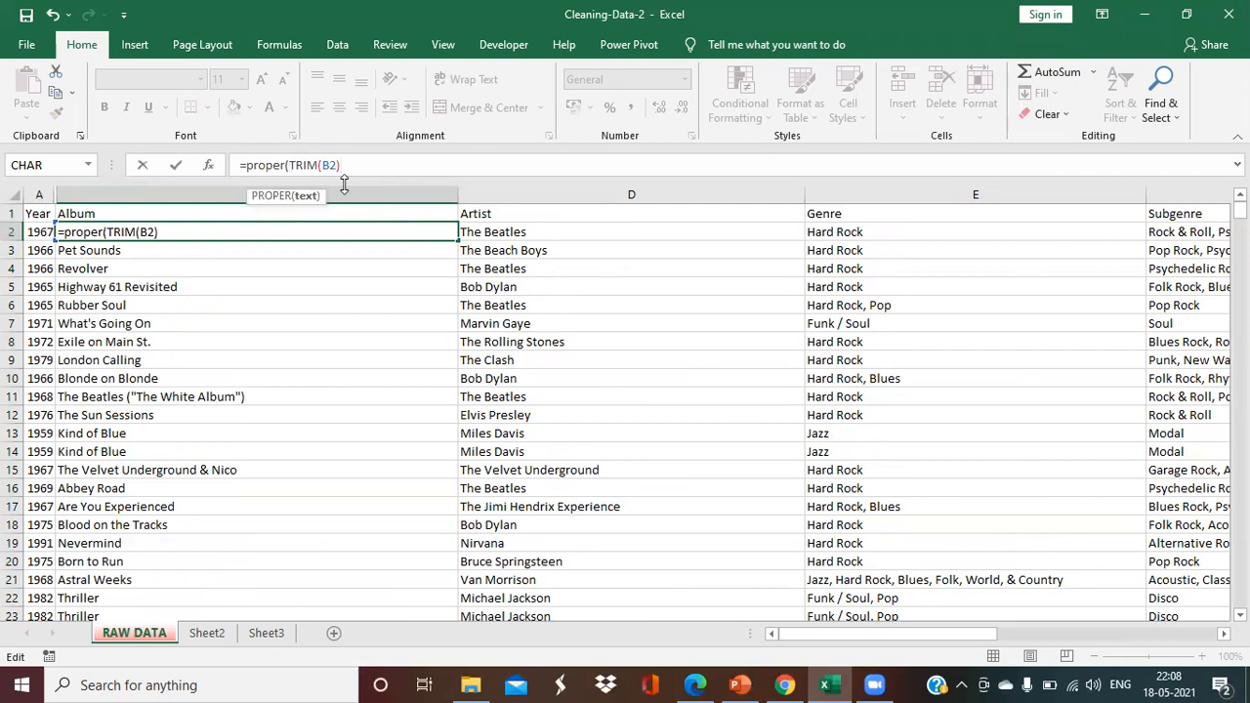
{"action": "key", "text": "Return"}
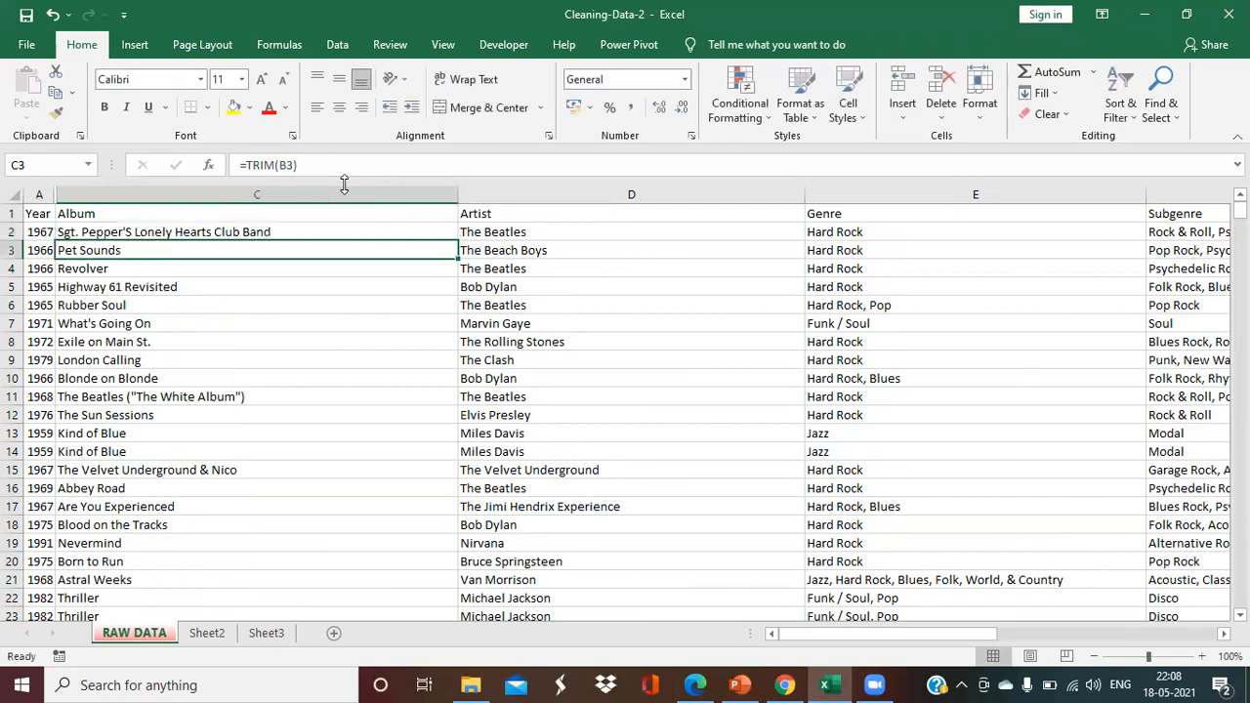
Step: Fill the PROPER formula from cell C2 down the whole Album column and look over the converted titles
{"action": "left_click", "coordinate": [364, 233]}
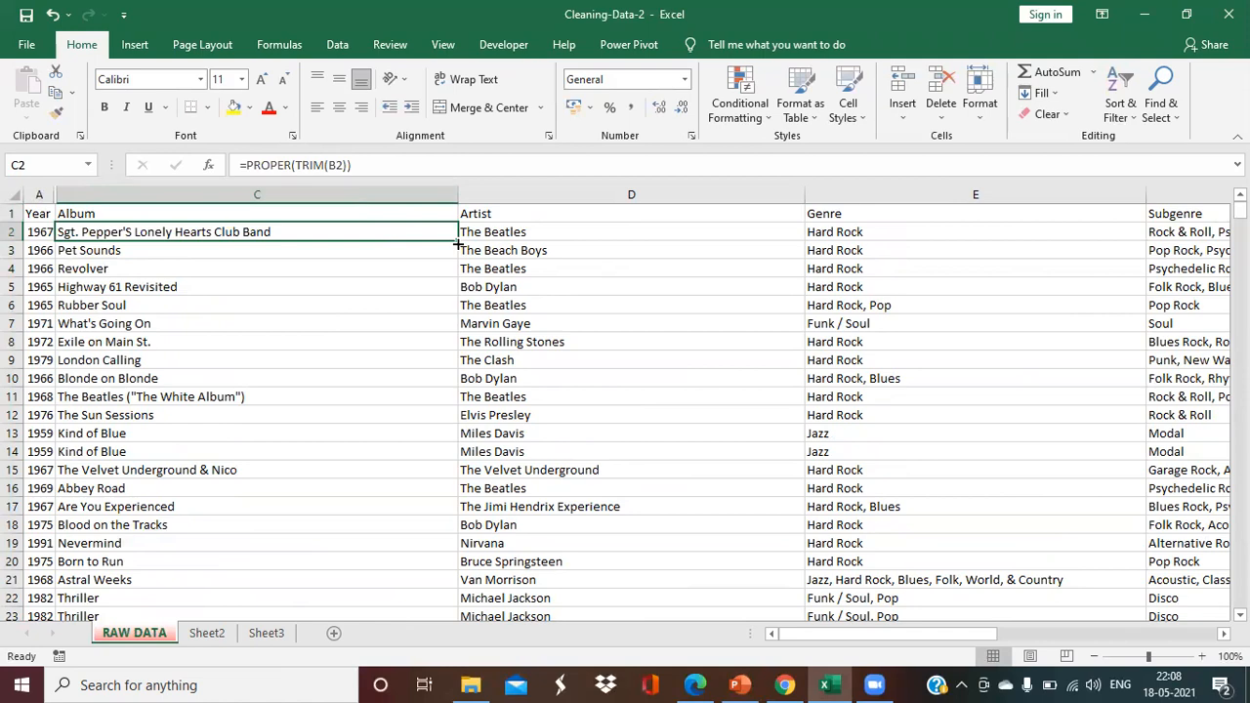
{"action": "double_click", "coordinate": [457, 244]}
{"action": "scroll", "coordinate": [161, 379], "scroll_direction": "down", "scroll_amount": 2}
{"action": "scroll", "coordinate": [161, 379], "scroll_direction": "down", "scroll_amount": 20}
{"action": "scroll", "coordinate": [161, 379], "scroll_direction": "up", "scroll_amount": 20}
{"action": "scroll", "coordinate": [163, 378], "scroll_direction": "down", "scroll_amount": 5}
{"action": "scroll", "coordinate": [167, 380], "scroll_direction": "up", "scroll_amount": 1}
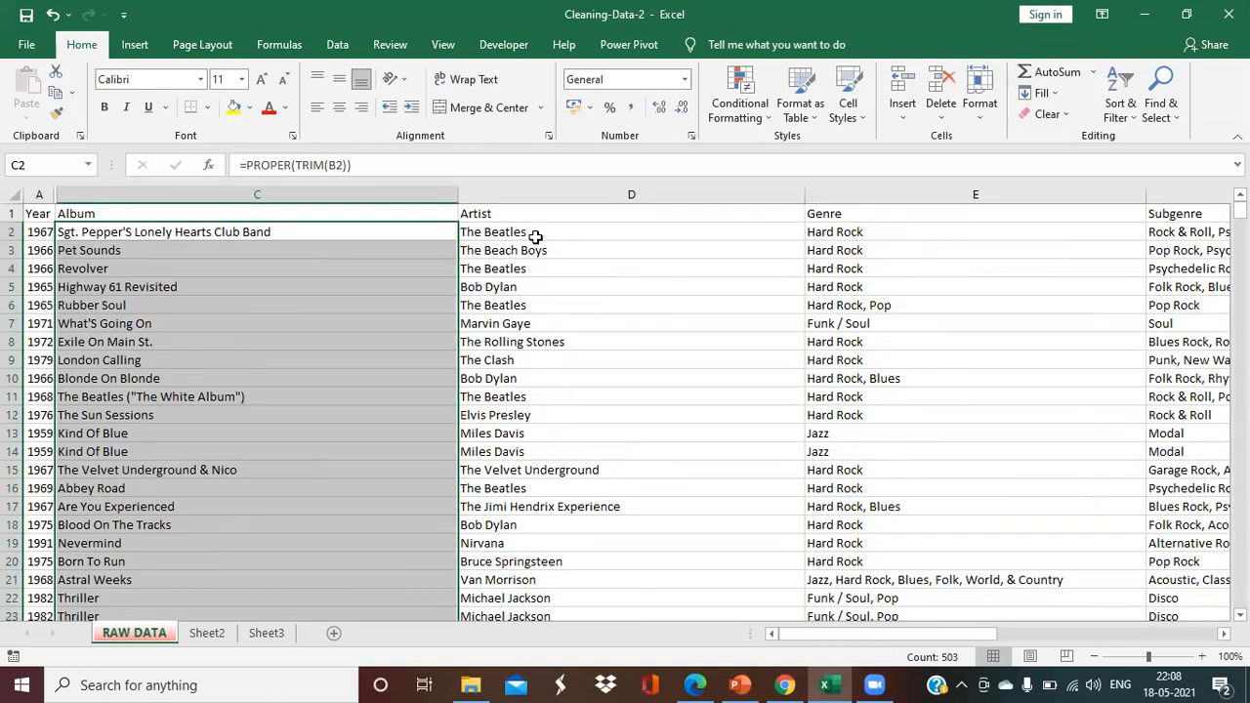
{"action": "left_click", "coordinate": [586, 215]}
{"action": "left_click", "coordinate": [835, 216]}
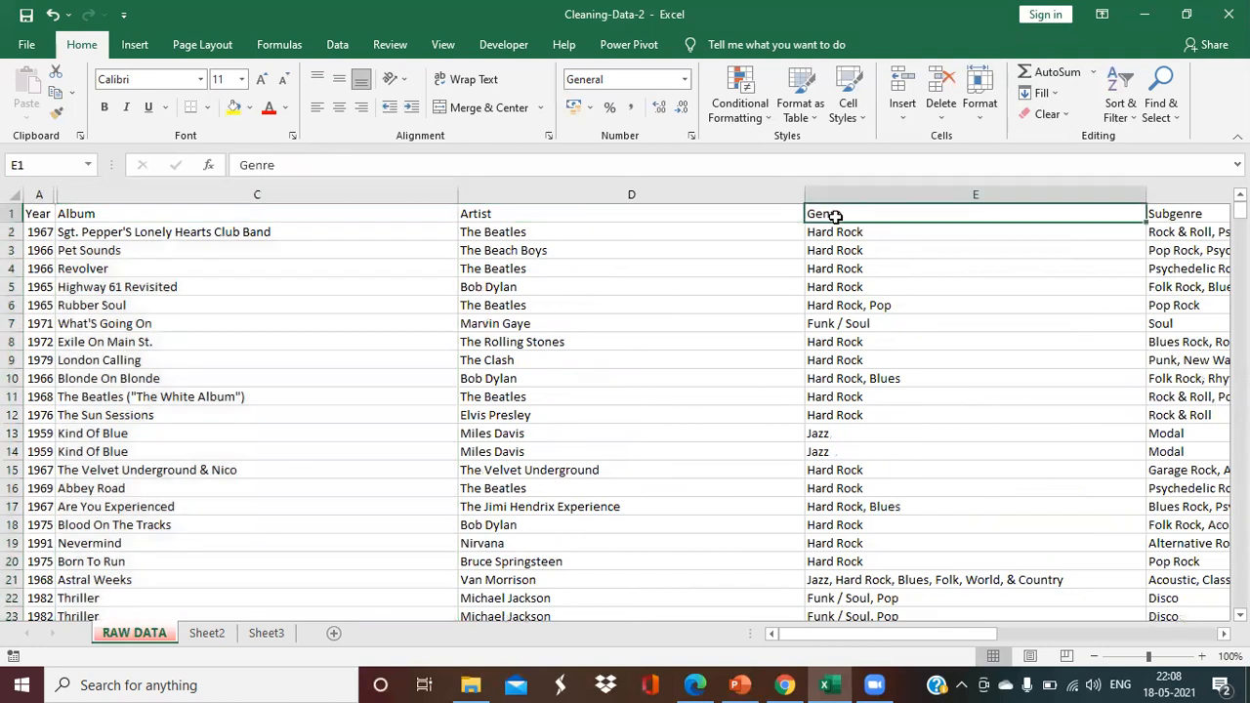
{"action": "left_click", "coordinate": [1153, 212]}
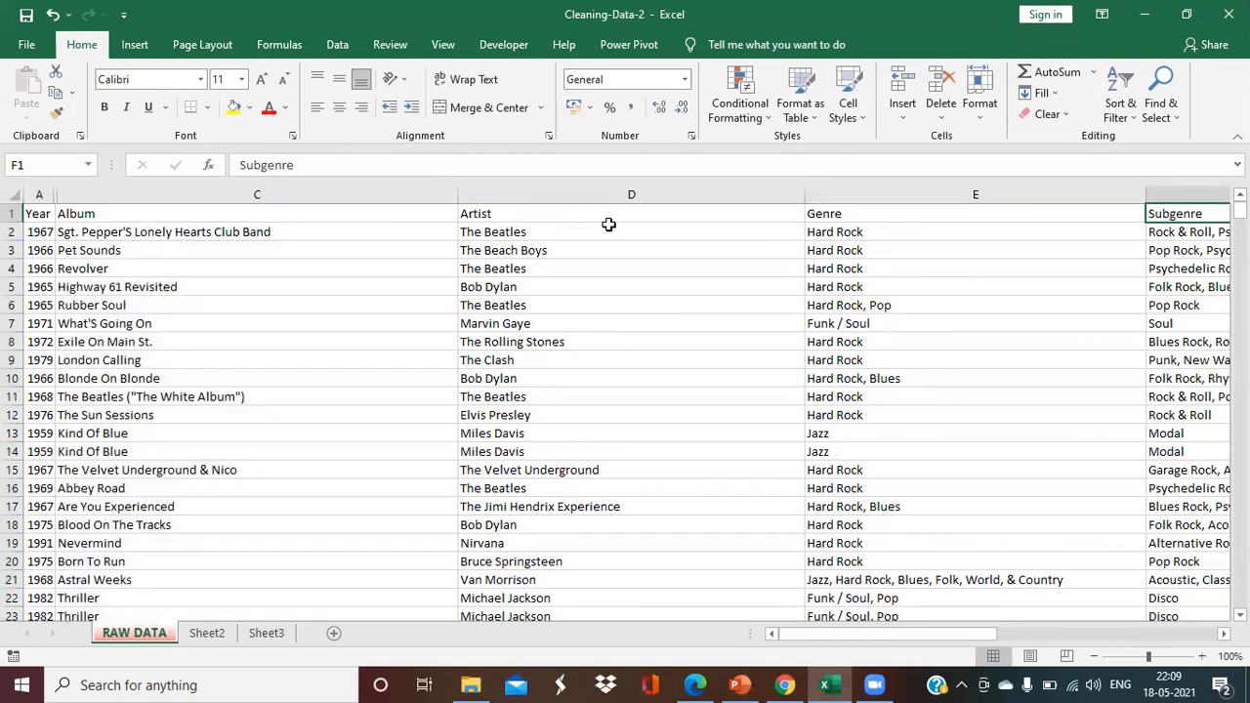
Step: Select the whole album dataset starting from cell A2 and open Remove Duplicates for it
{"action": "key", "text": "Left"}
{"action": "key", "text": "Left"}
{"action": "key", "text": "Left"}
{"action": "key", "text": "Left"}
{"action": "key", "text": "Down"}
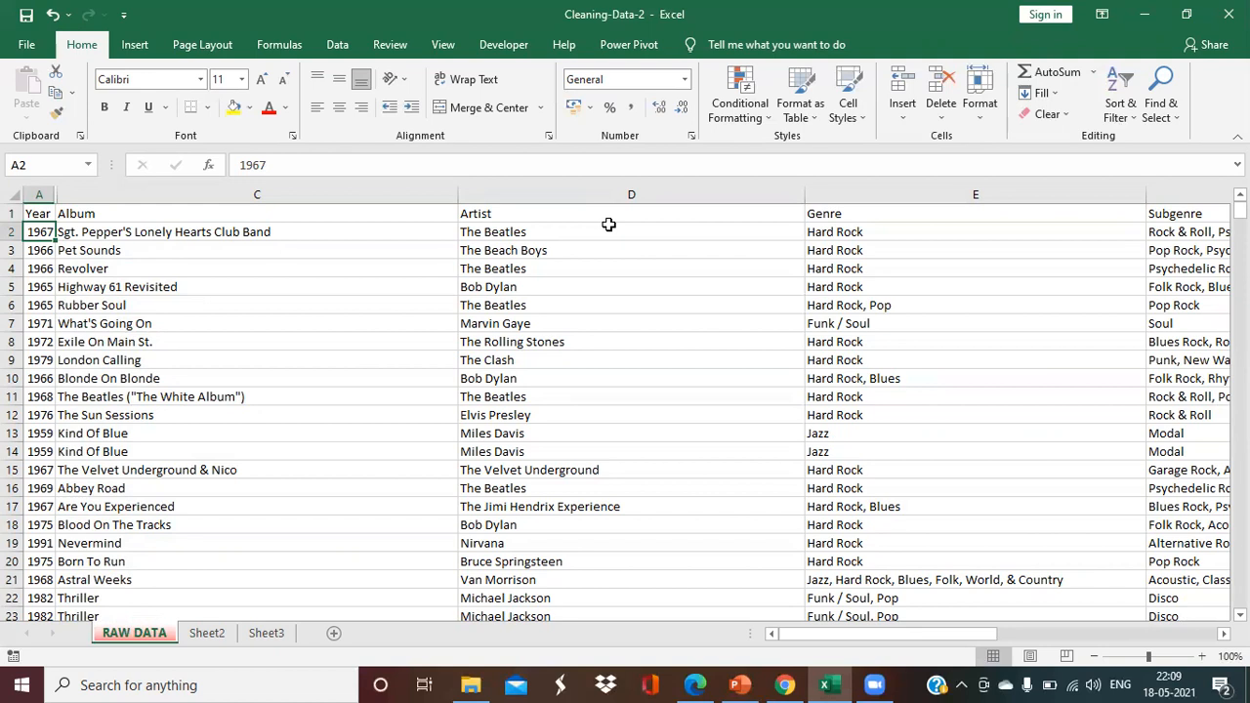
{"action": "left_click_drag", "start_coordinate": [609, 224], "coordinate": [608, 224]}
{"action": "key", "text": "Home"}
{"action": "key", "text": "ctrl+a"}
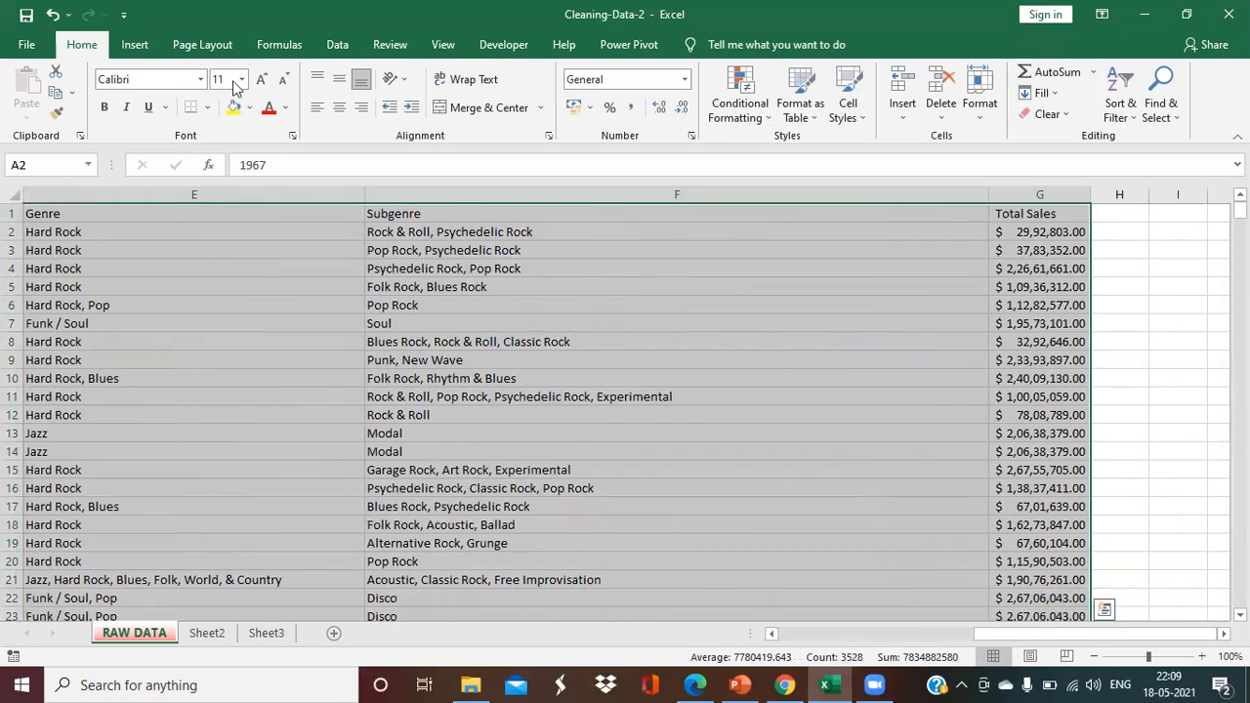
{"action": "scroll", "coordinate": [234, 88], "scroll_direction": "down", "scroll_amount": 4}
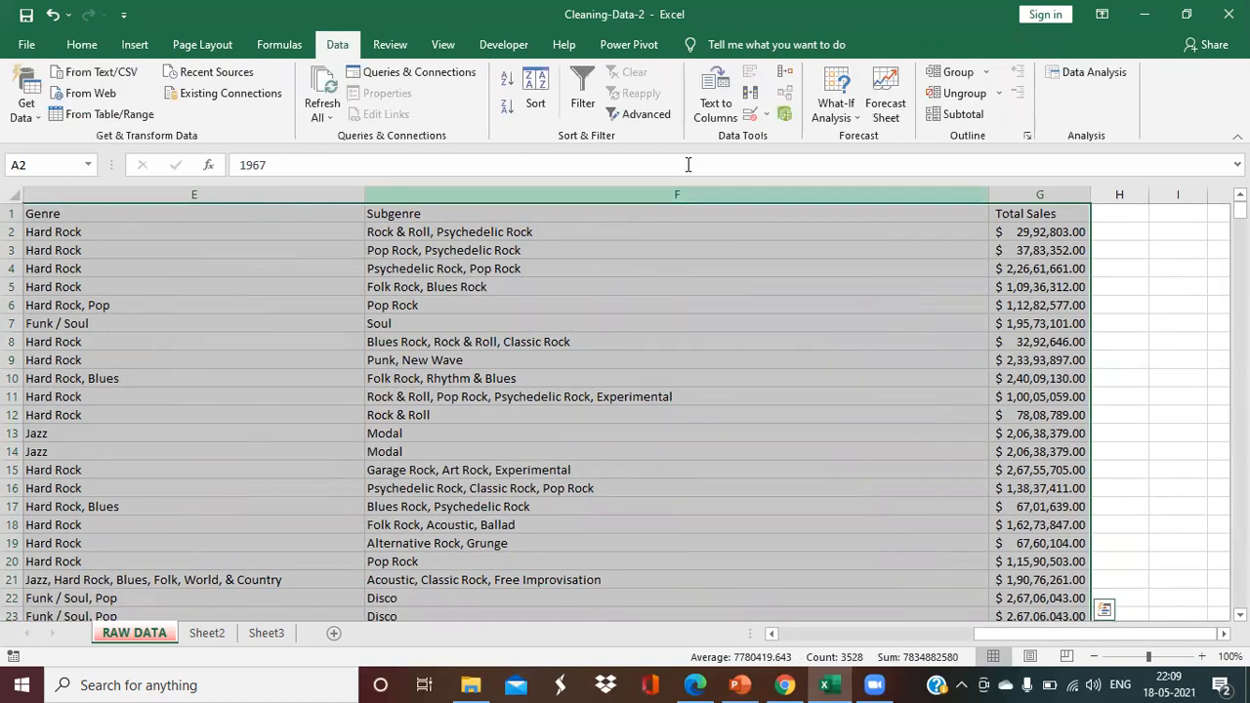
{"action": "left_click", "coordinate": [752, 98]}
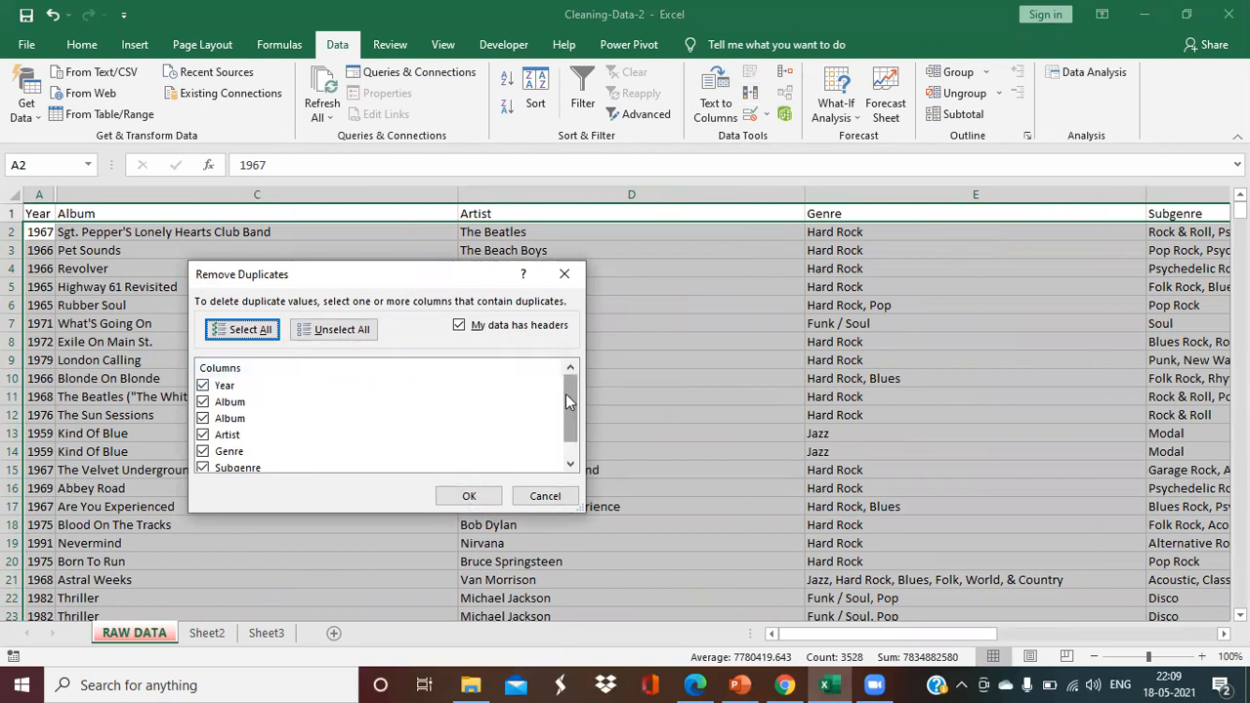
Step: Review the ticked columns from Year to Total Sales in the Remove Duplicates settings, keeping the data-has-headers option on
{"action": "mouse_move", "coordinate": [574, 390]}
{"action": "left_mouse_down"}
{"action": "mouse_move", "coordinate": [572, 452]}
{"action": "mouse_move", "coordinate": [565, 373]}
{"action": "left_mouse_up"}
{"action": "left_click", "coordinate": [461, 328]}
{"action": "left_click", "coordinate": [459, 326]}
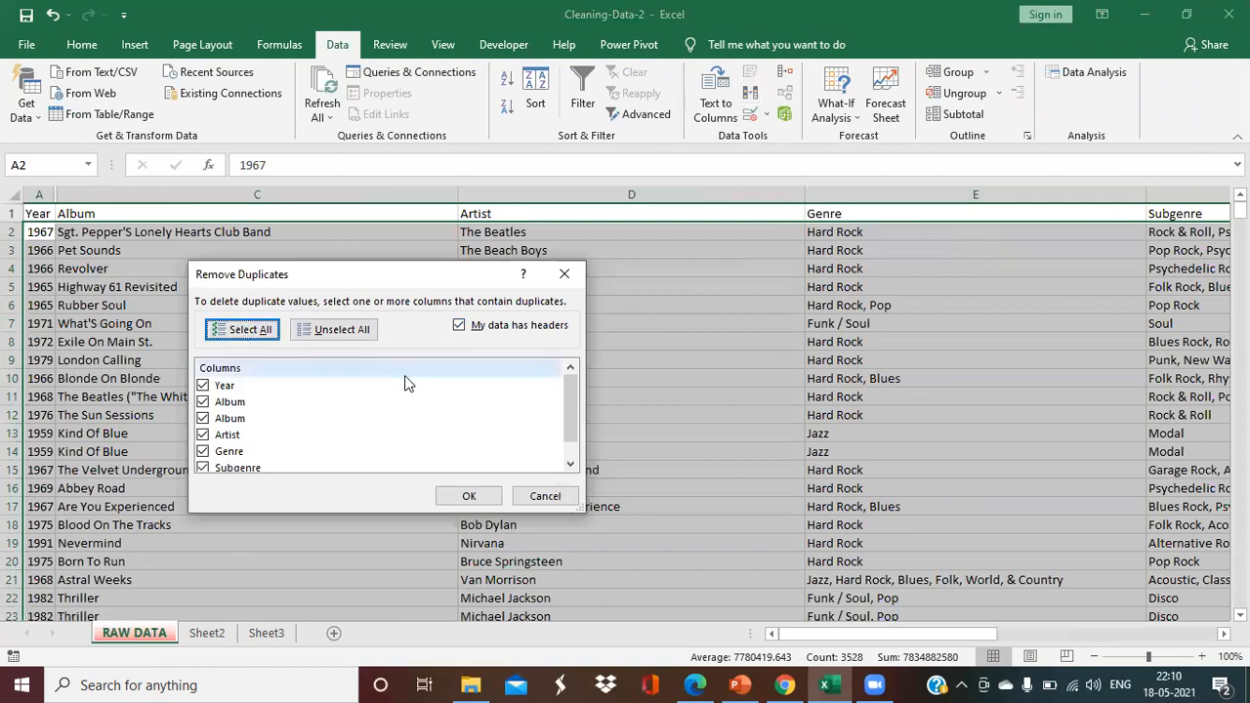
{"action": "scroll", "coordinate": [410, 386], "scroll_direction": "down", "scroll_amount": 1}
{"action": "scroll", "coordinate": [410, 382], "scroll_direction": "up", "scroll_amount": 1}
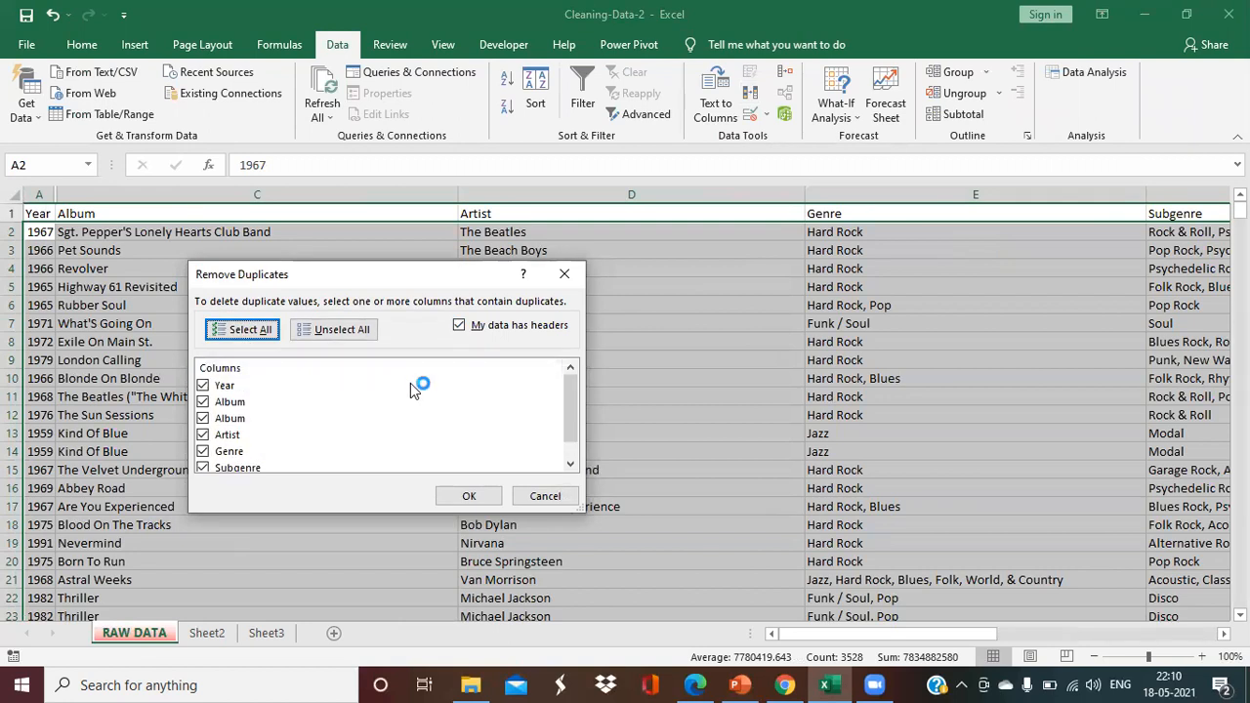
{"action": "scroll", "coordinate": [410, 383], "scroll_direction": "down", "scroll_amount": 1}
{"action": "scroll", "coordinate": [327, 410], "scroll_direction": "up", "scroll_amount": 1}
{"action": "scroll", "coordinate": [325, 410], "scroll_direction": "down", "scroll_amount": 1}
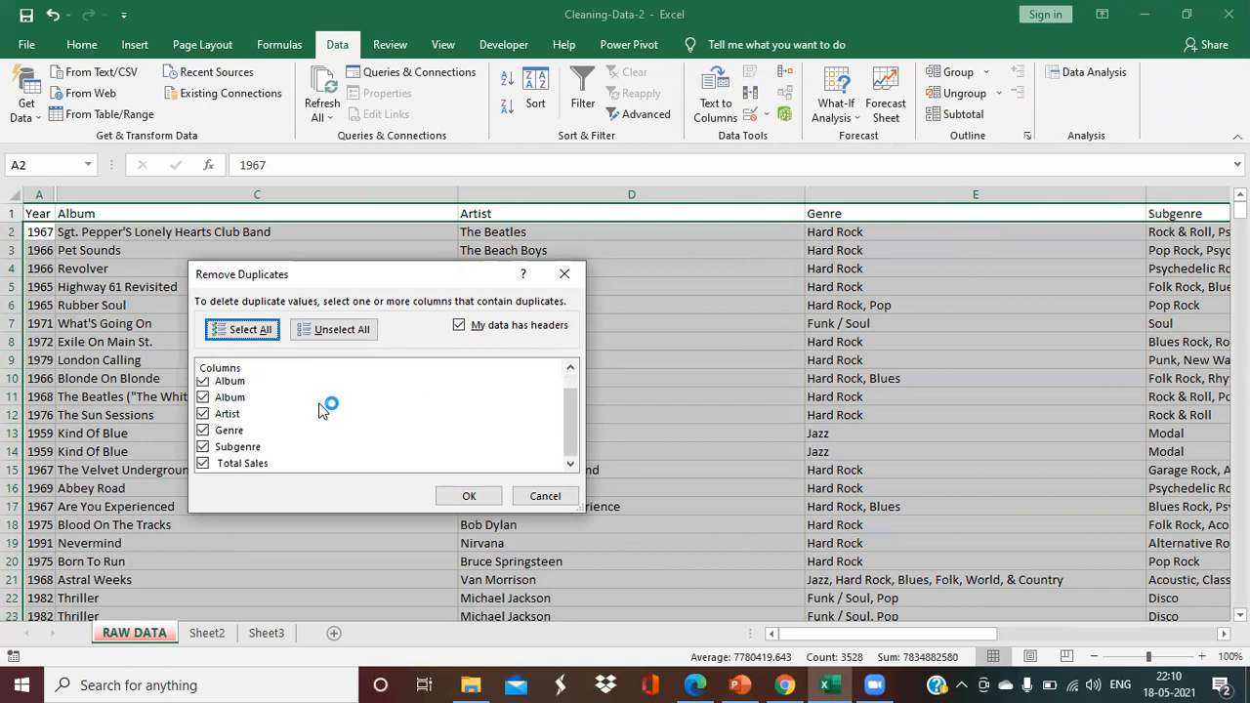
{"action": "scroll", "coordinate": [323, 411], "scroll_direction": "up", "scroll_amount": 1}
{"action": "scroll", "coordinate": [323, 411], "scroll_direction": "down", "scroll_amount": 1}
{"action": "scroll", "coordinate": [317, 410], "scroll_direction": "up", "scroll_amount": 1}
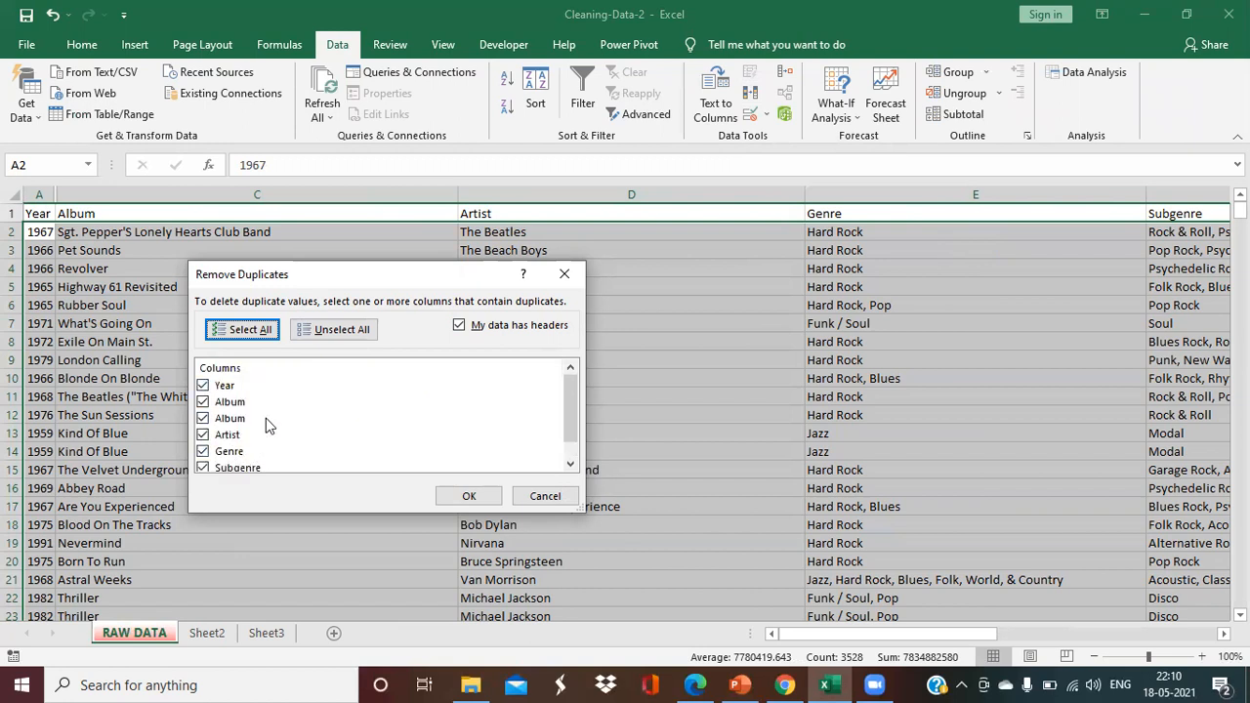
{"action": "scroll", "coordinate": [301, 393], "scroll_direction": "down", "scroll_amount": 1}
{"action": "scroll", "coordinate": [301, 393], "scroll_direction": "up", "scroll_amount": 1}
{"action": "scroll", "coordinate": [315, 404], "scroll_direction": "down", "scroll_amount": 1}
{"action": "scroll", "coordinate": [315, 405], "scroll_direction": "up", "scroll_amount": 1}
{"action": "scroll", "coordinate": [232, 439], "scroll_direction": "down", "scroll_amount": 1}
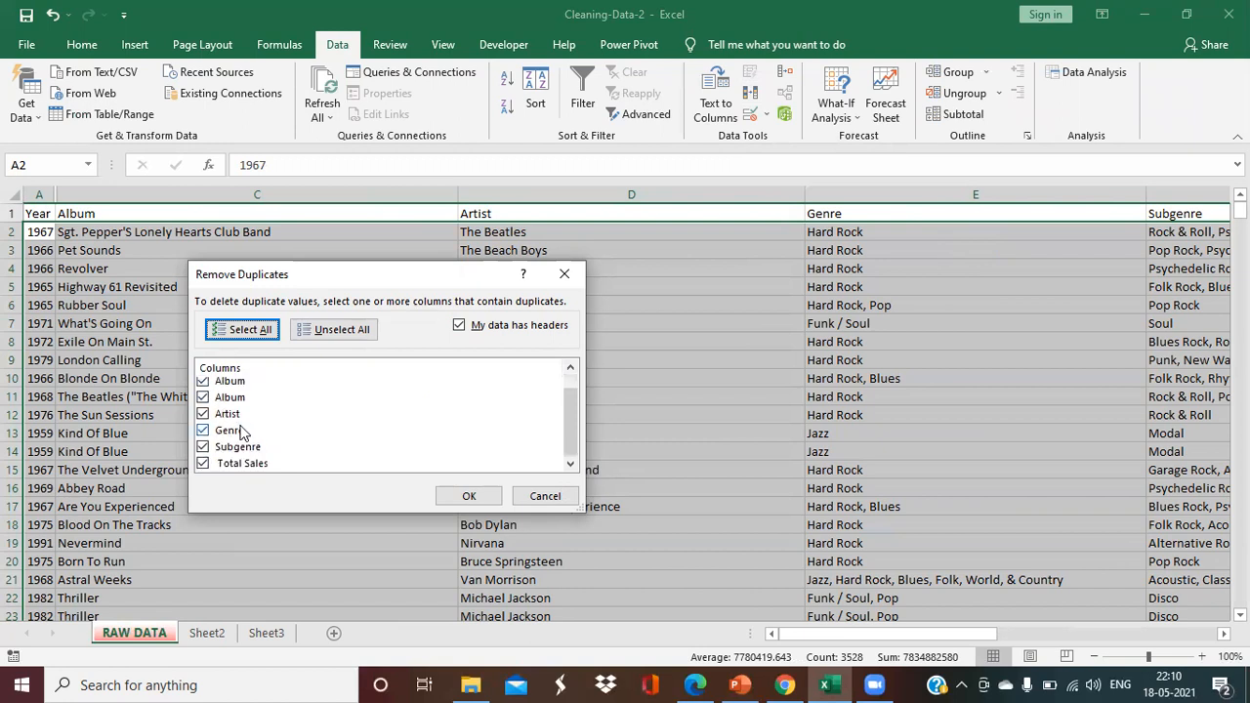
Step: Remove the rows that are duplicated across all selected columns and look over the remaining data
{"action": "left_click", "coordinate": [459, 497]}
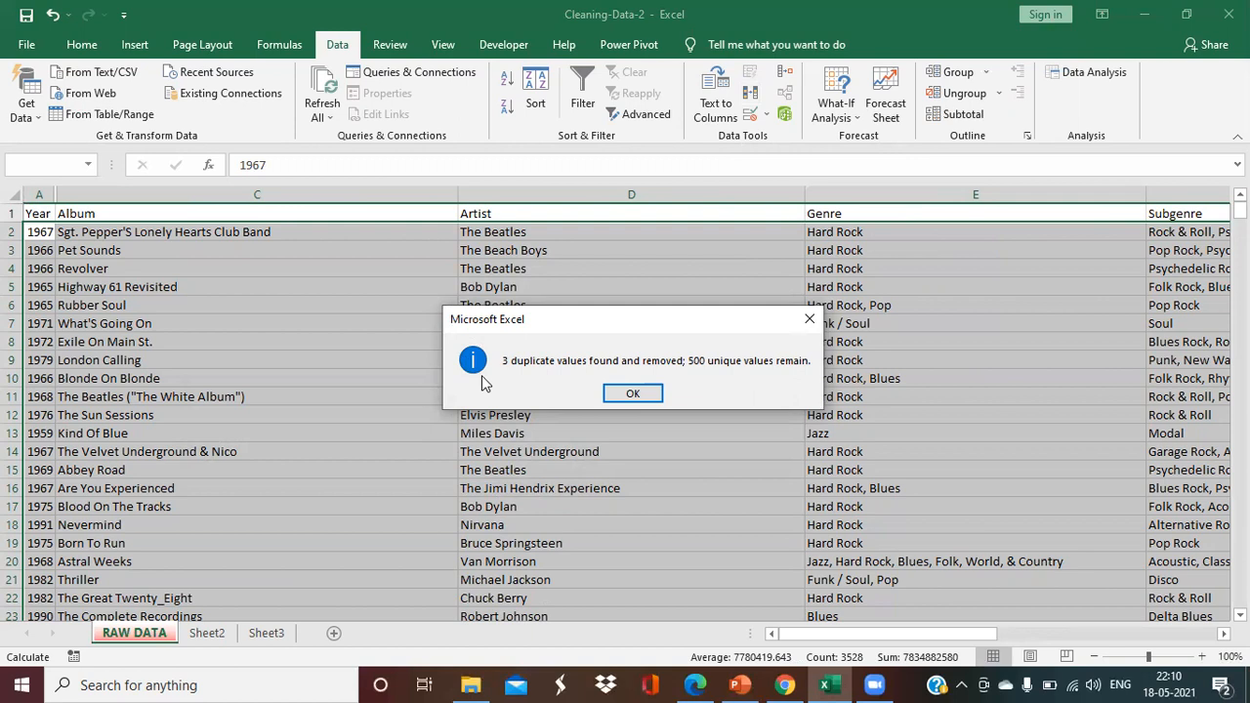
{"action": "left_click", "coordinate": [625, 393]}
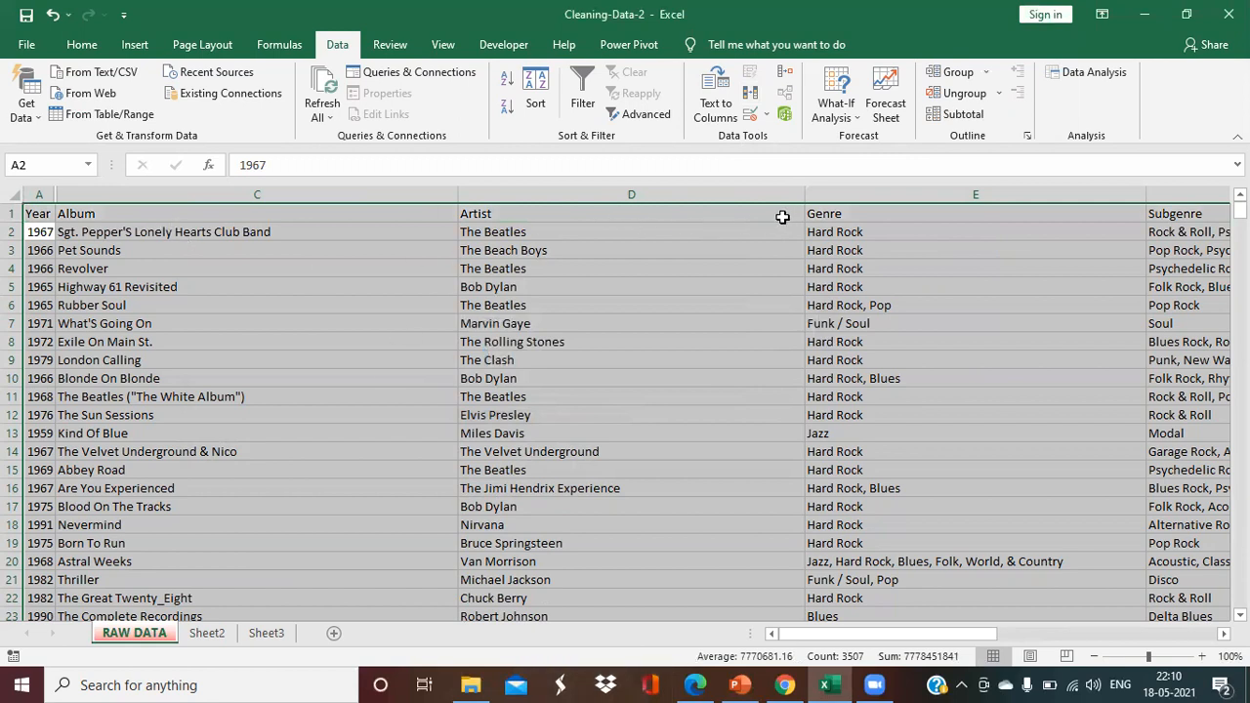
{"action": "left_click", "coordinate": [41, 216]}
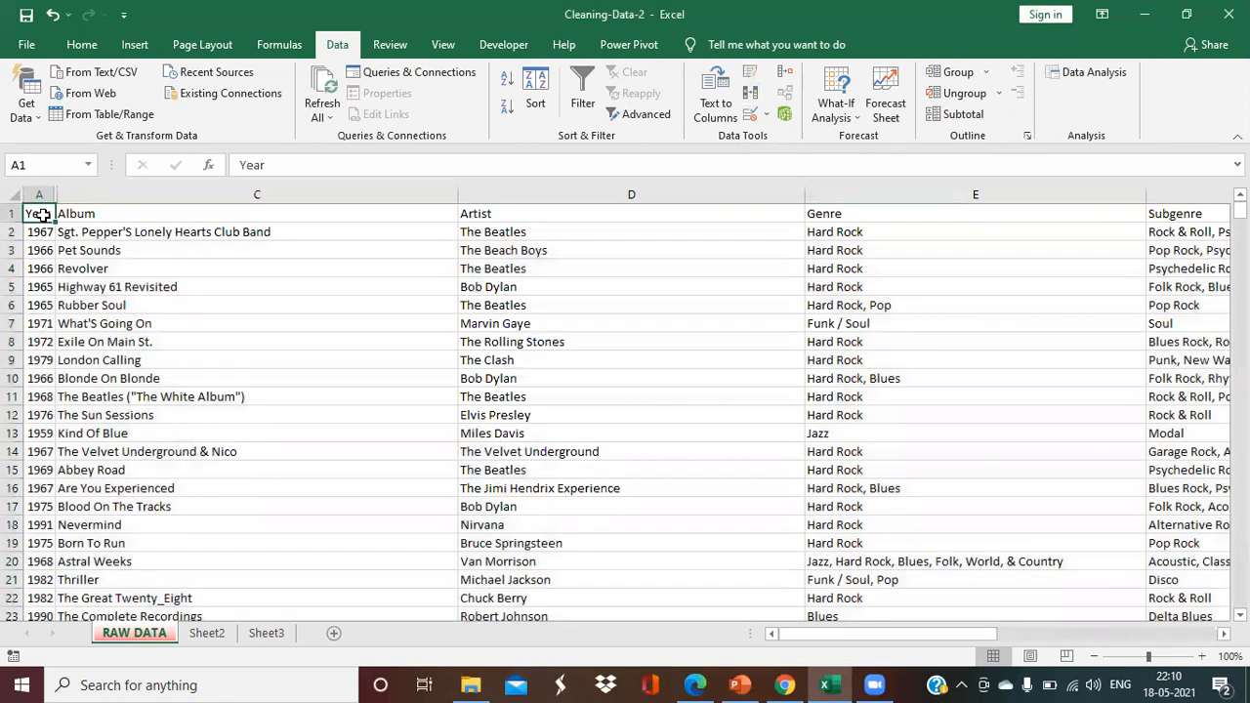
{"action": "scroll", "coordinate": [301, 367], "scroll_direction": "down", "scroll_amount": 17}
{"action": "scroll", "coordinate": [305, 371], "scroll_direction": "up", "scroll_amount": 12}
{"action": "scroll", "coordinate": [307, 373], "scroll_direction": "up", "scroll_amount": 5}
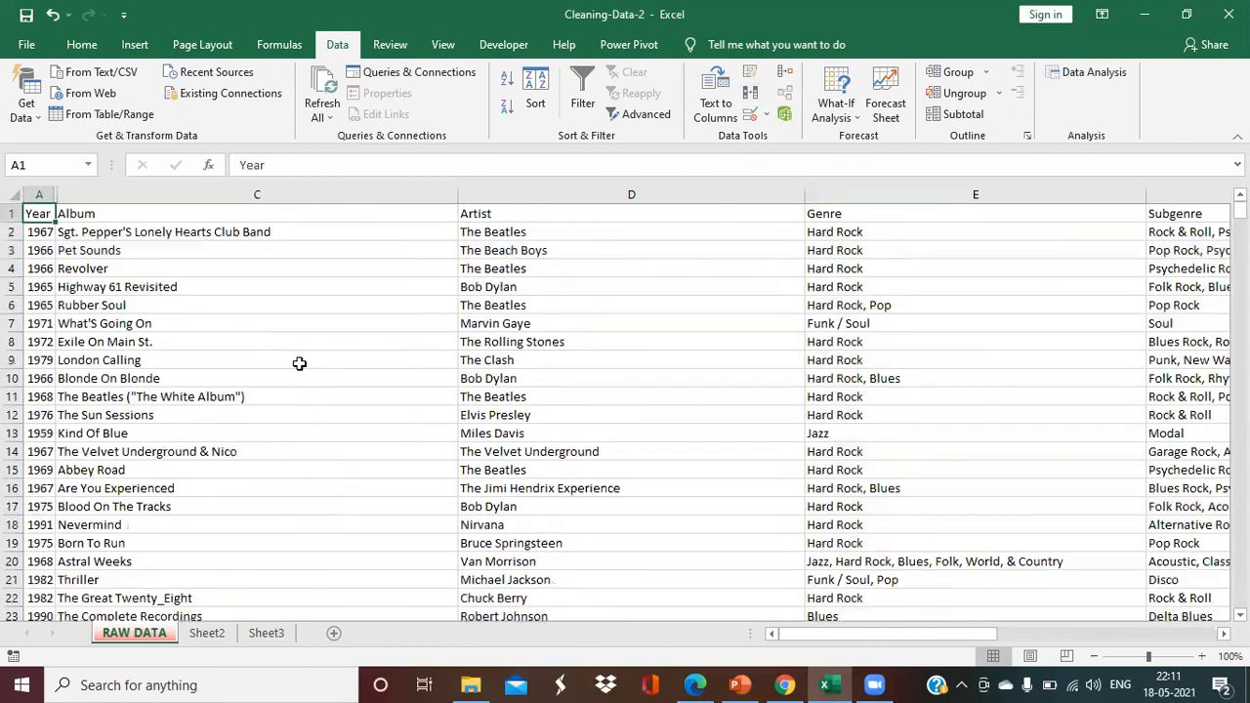
Step: Format the full range A1:G501 as a table with headers, using a green light table style
{"action": "left_click", "coordinate": [174, 246]}
{"action": "left_click", "coordinate": [84, 43]}
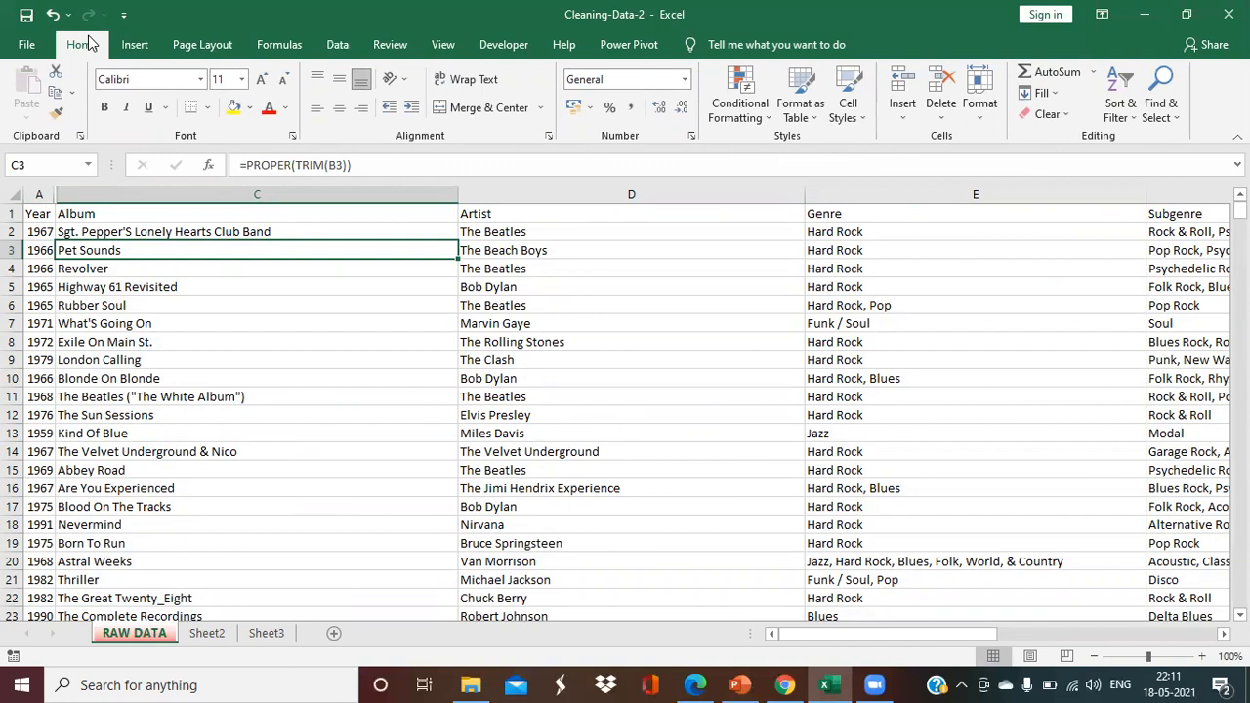
{"action": "key", "text": "Up"}
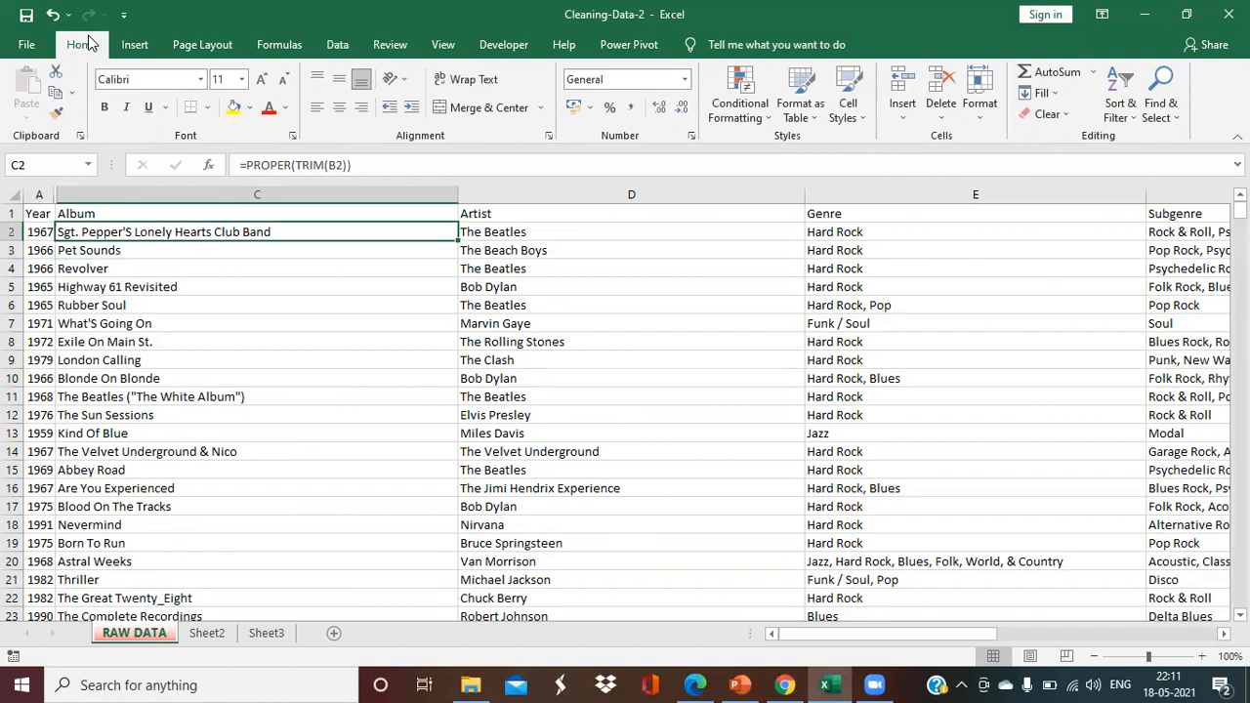
{"action": "key", "text": "Up"}
{"action": "key", "text": "Left"}
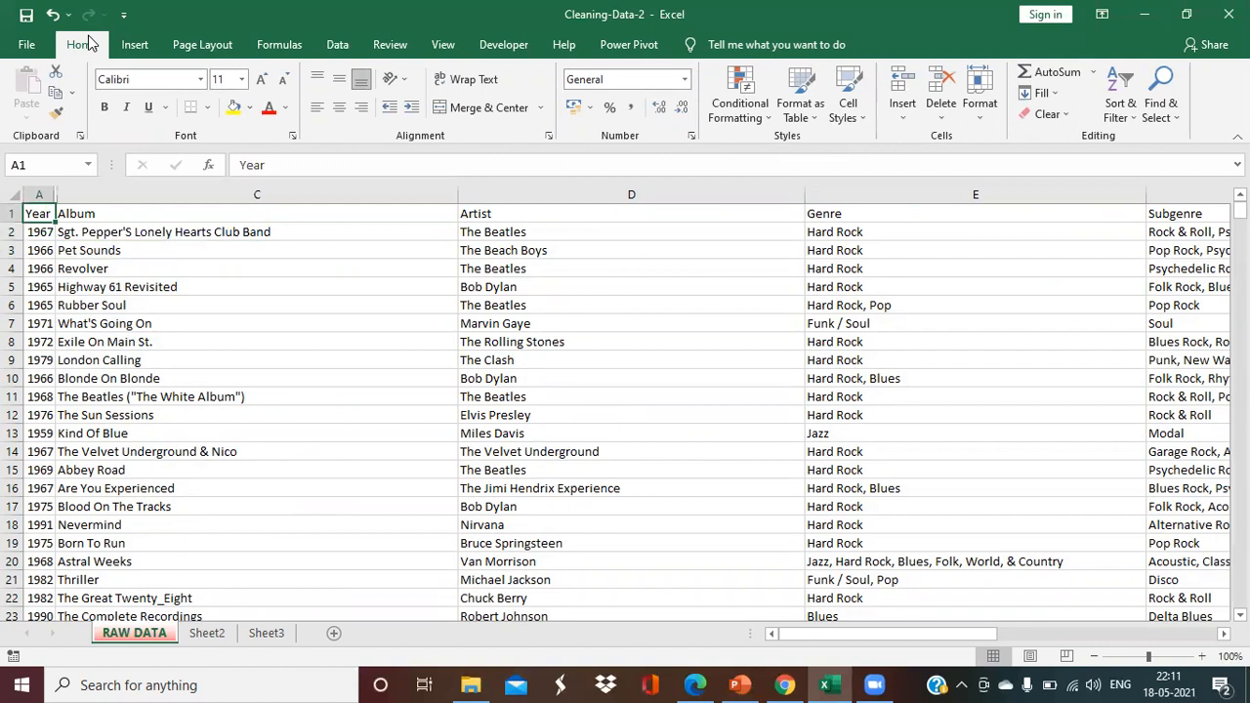
{"action": "key", "text": "ctrl+shift+End"}
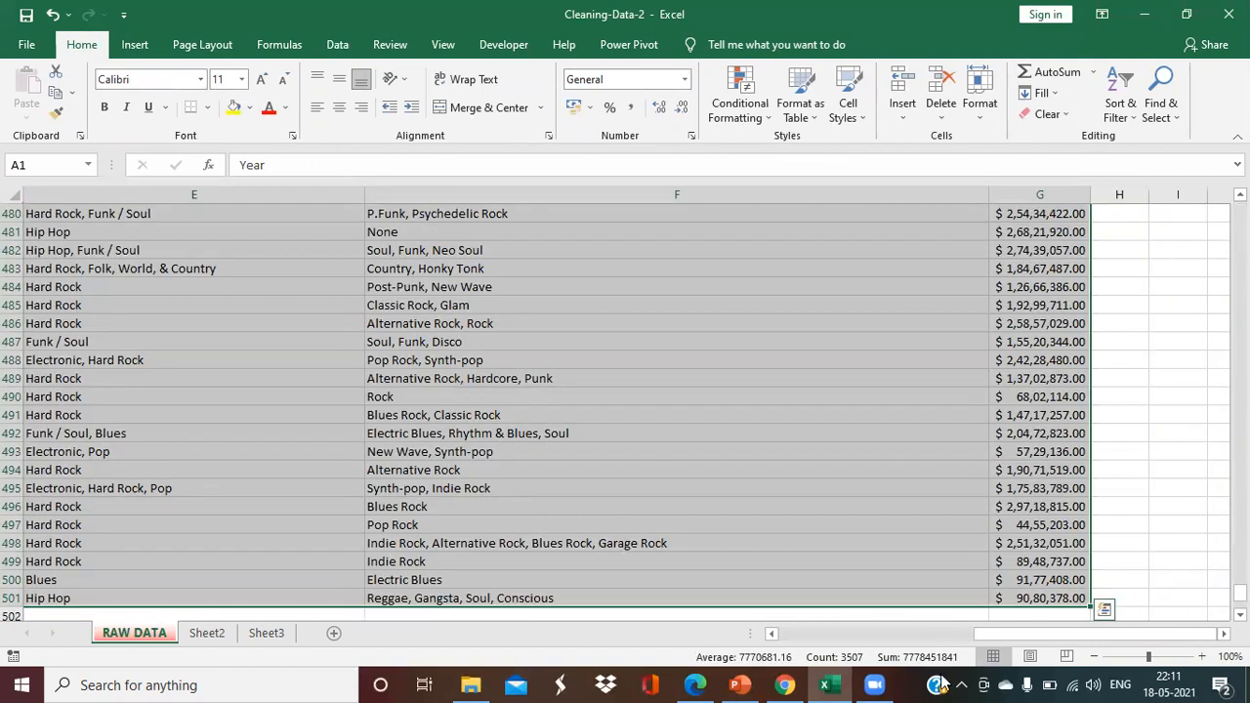
{"action": "left_click_drag", "start_coordinate": [1005, 639], "coordinate": [782, 636]}
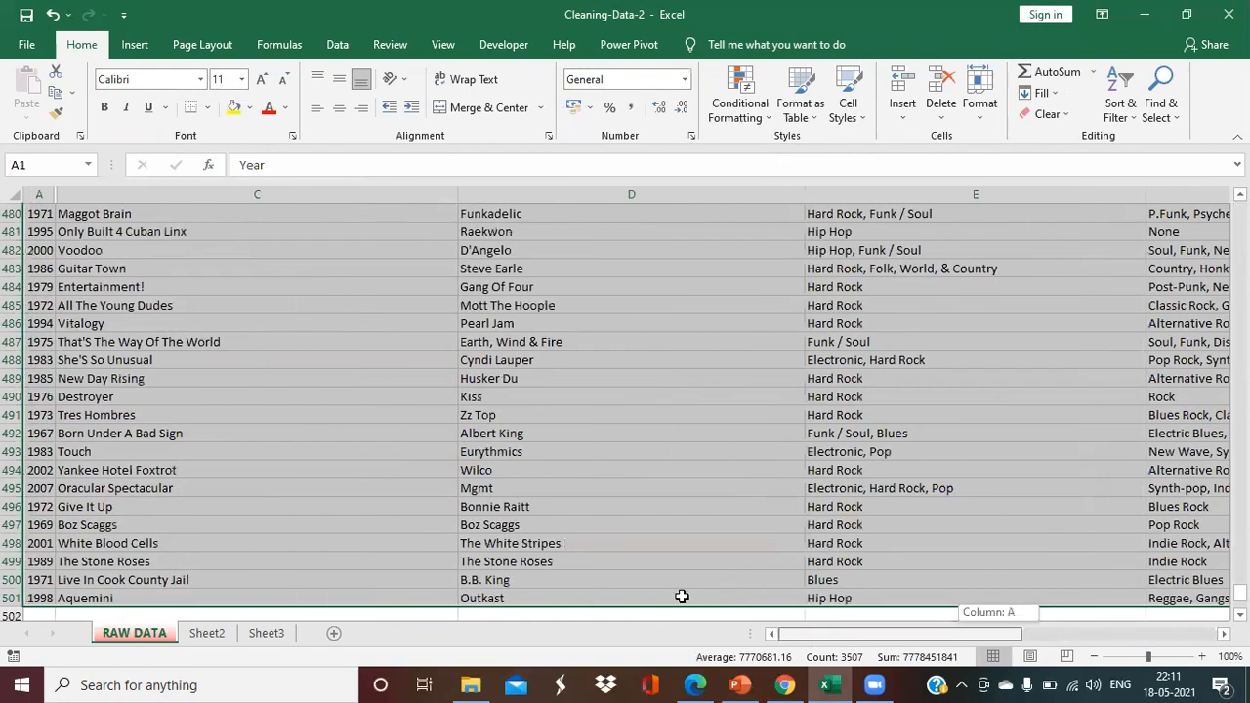
{"action": "scroll", "coordinate": [566, 304], "scroll_direction": "up", "scroll_amount": 16}
{"action": "scroll", "coordinate": [566, 304], "scroll_direction": "up", "scroll_amount": 14}
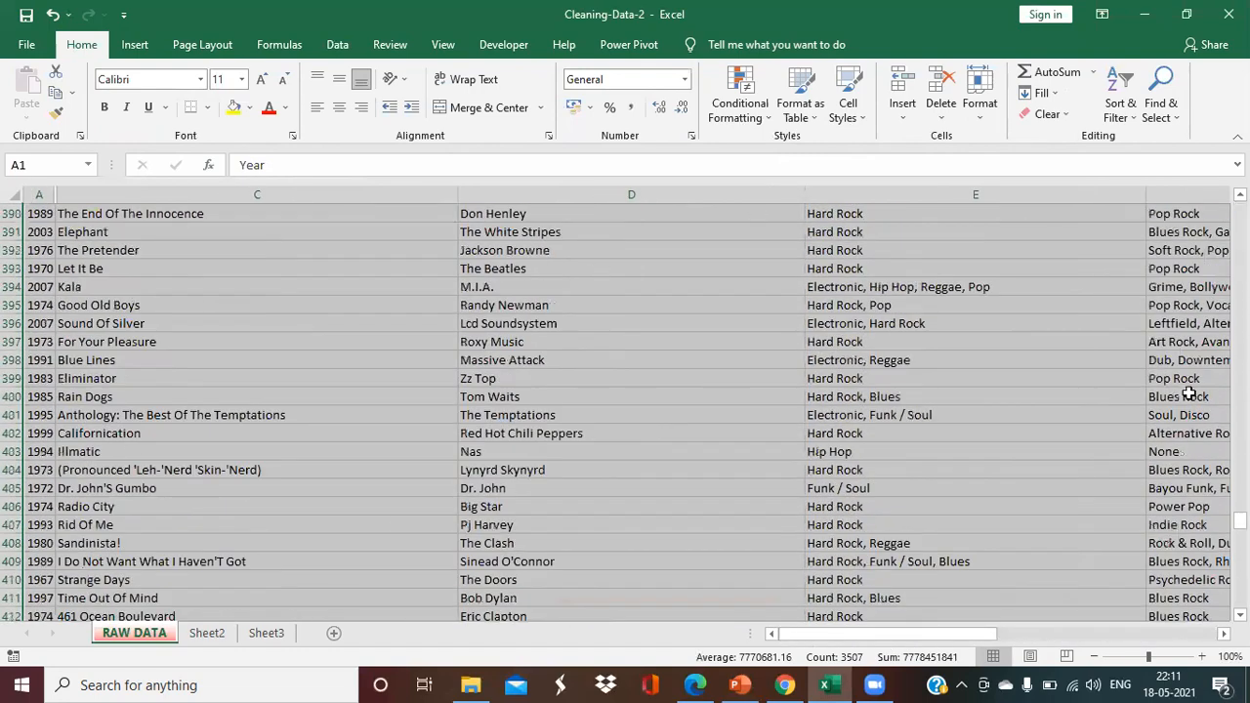
{"action": "left_click_drag", "start_coordinate": [1239, 520], "coordinate": [1239, 210]}
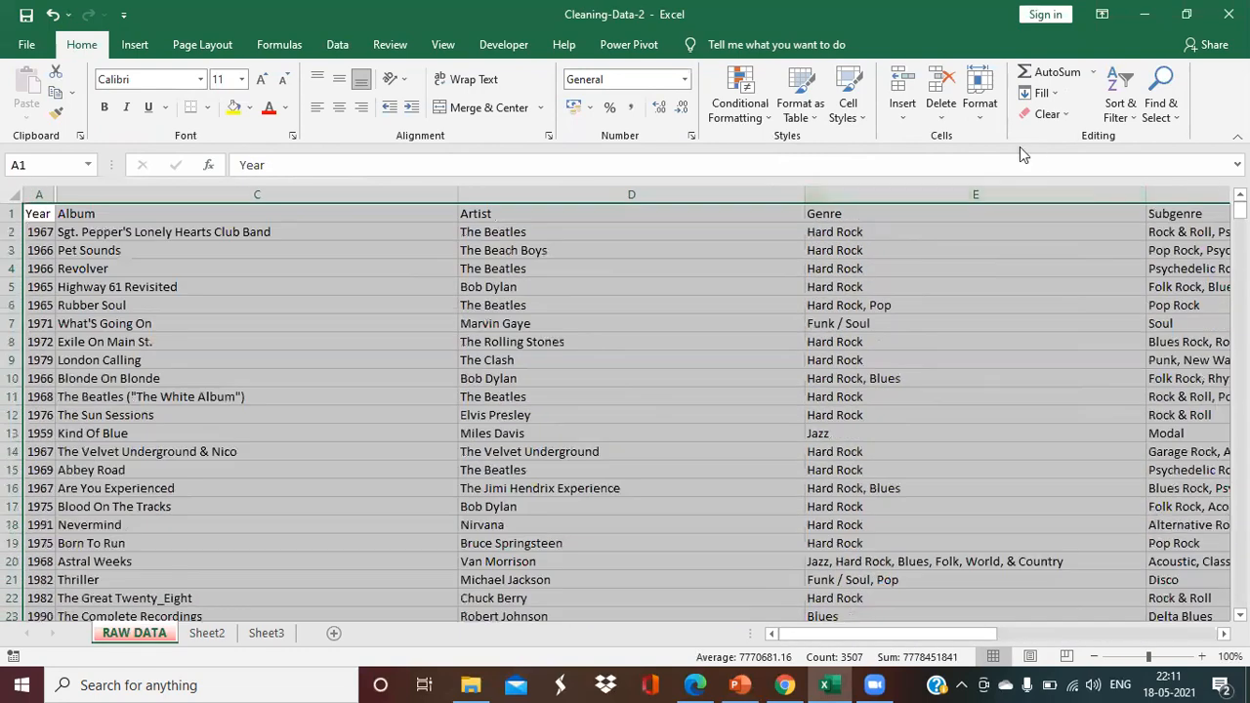
{"action": "left_click", "coordinate": [807, 116]}
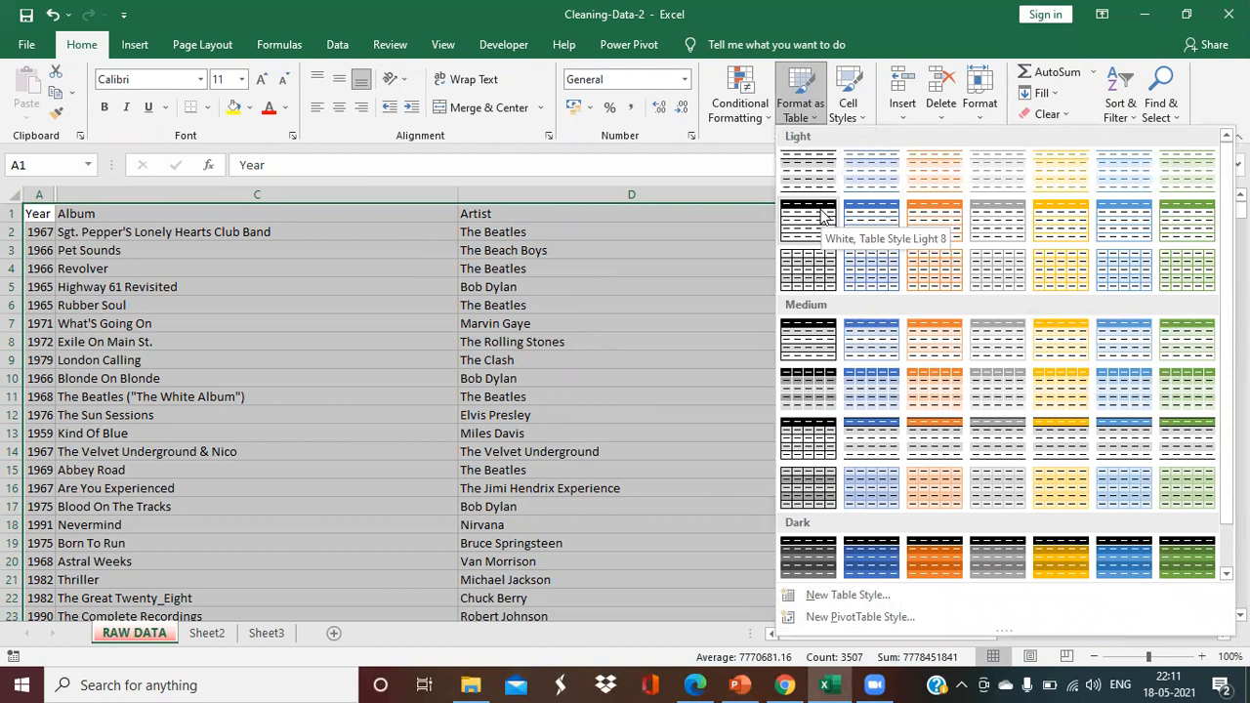
{"action": "left_click", "coordinate": [1000, 228]}
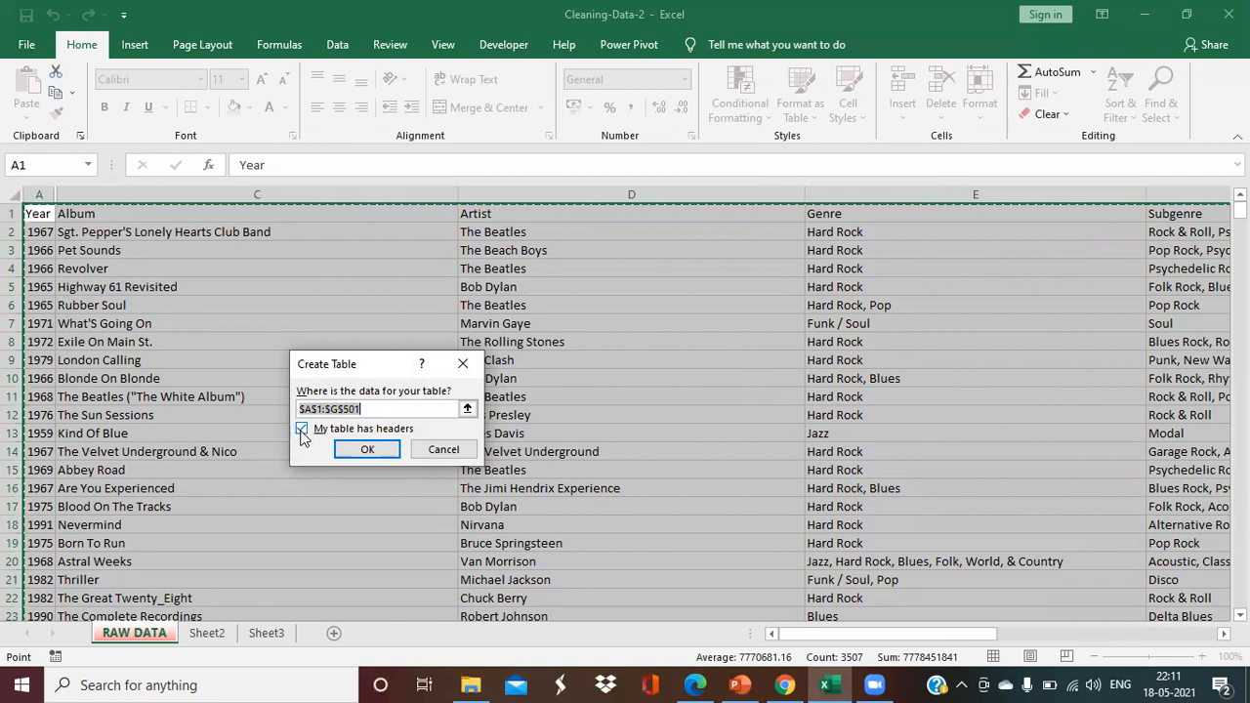
{"action": "left_click", "coordinate": [386, 455]}
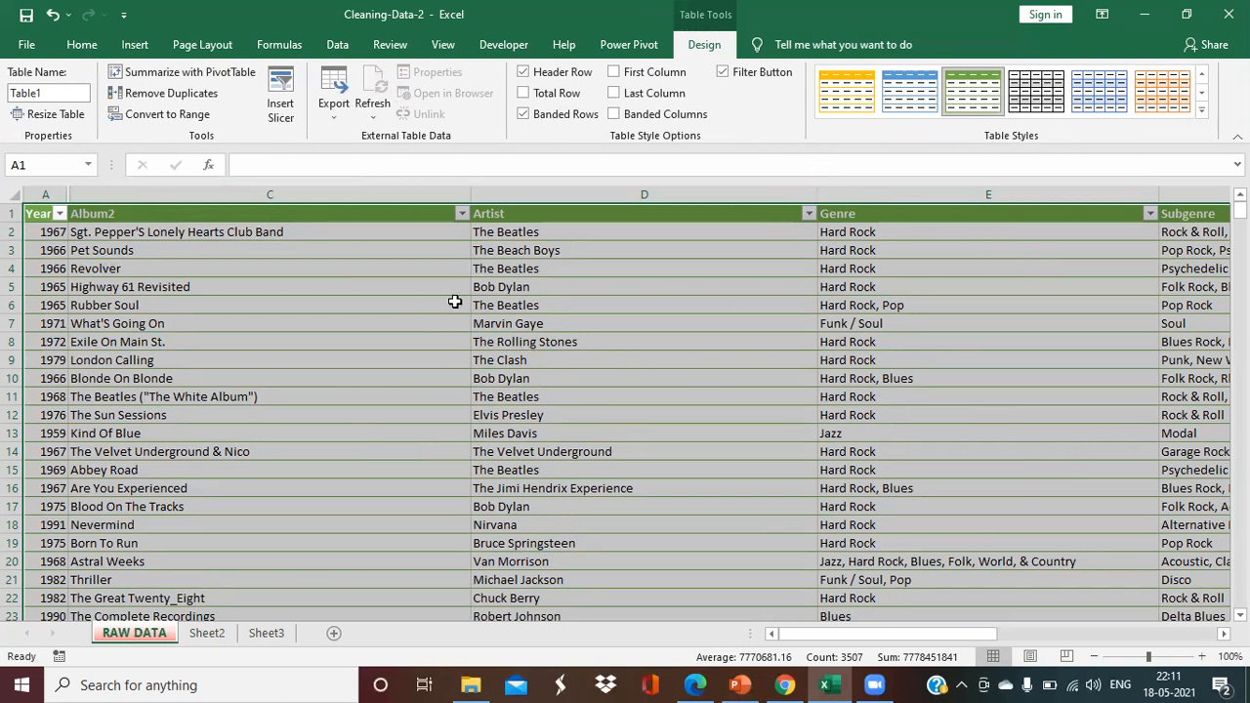
Step: Select the table's header row and turn off the filter buttons
{"action": "mouse_move", "coordinate": [1238, 209]}
{"action": "left_mouse_down"}
{"action": "mouse_move", "coordinate": [1238, 520]}
{"action": "mouse_move", "coordinate": [1238, 207]}
{"action": "left_mouse_up"}
{"action": "mouse_move", "coordinate": [825, 638]}
{"action": "left_mouse_down"}
{"action": "mouse_move", "coordinate": [915, 633]}
{"action": "mouse_move", "coordinate": [830, 634]}
{"action": "left_mouse_up"}
{"action": "left_click", "coordinate": [13, 213]}
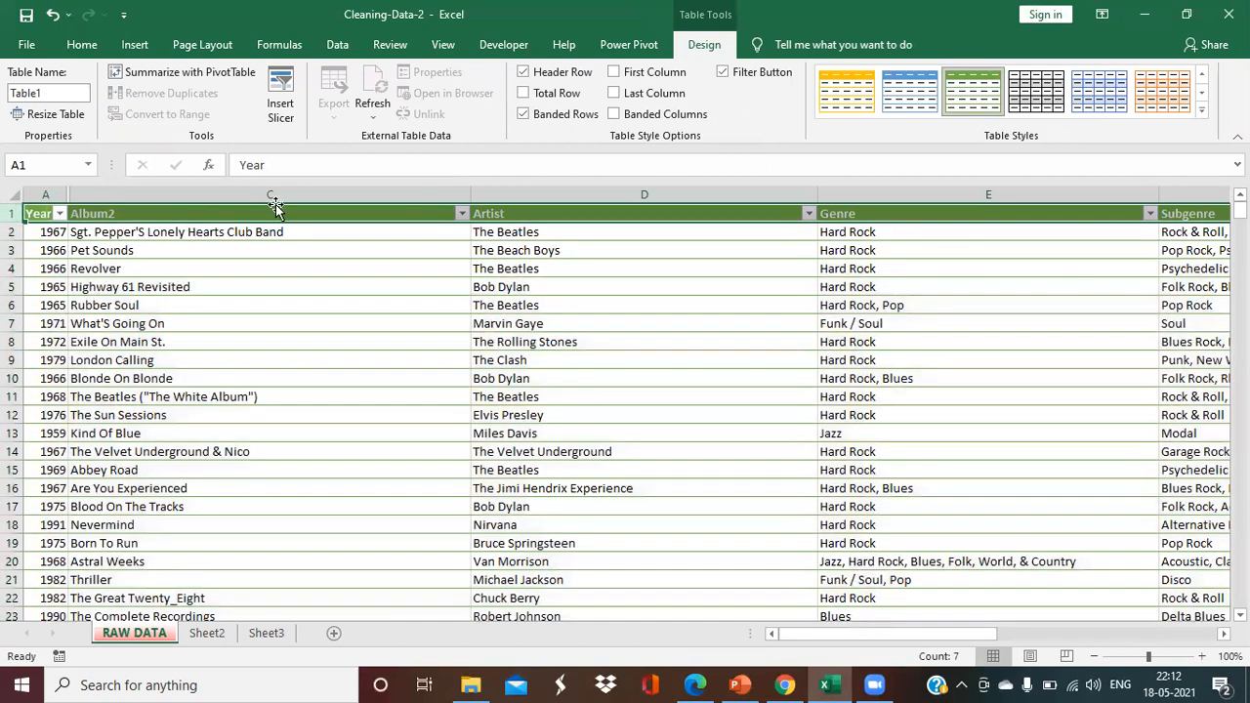
{"action": "left_click", "coordinate": [724, 73]}
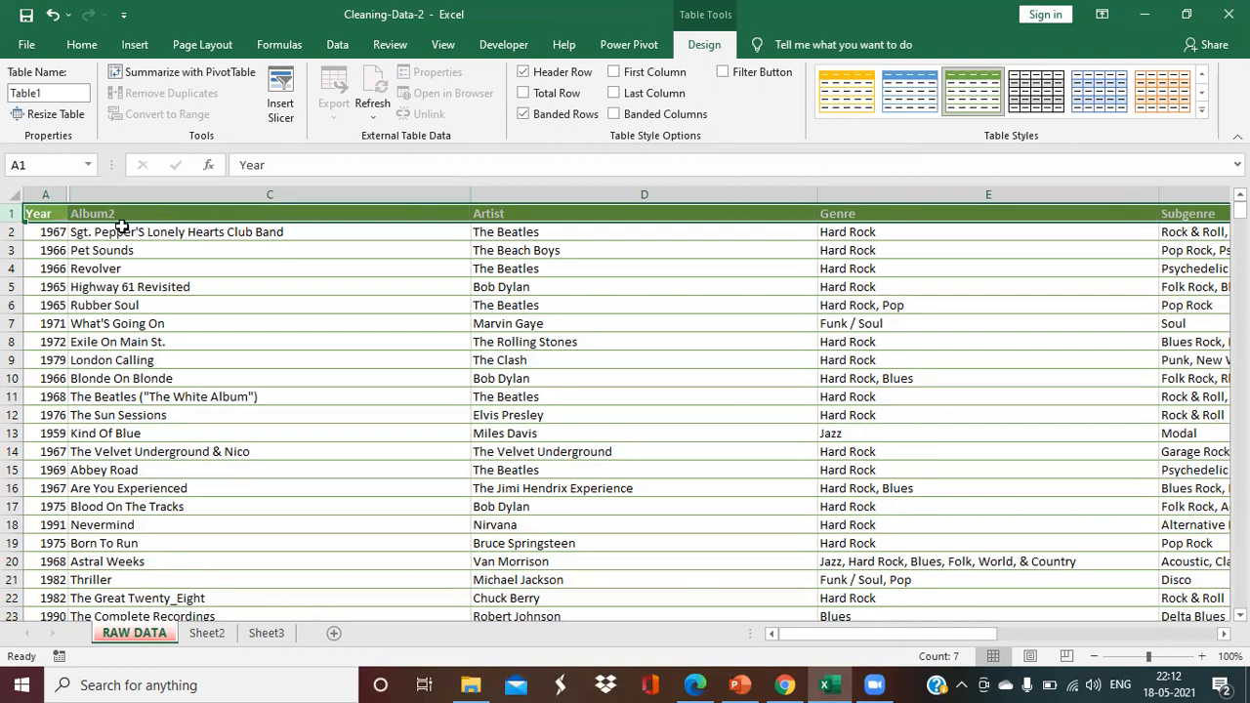
Step: Rename the table as AlbumData
{"action": "left_click", "coordinate": [39, 92]}
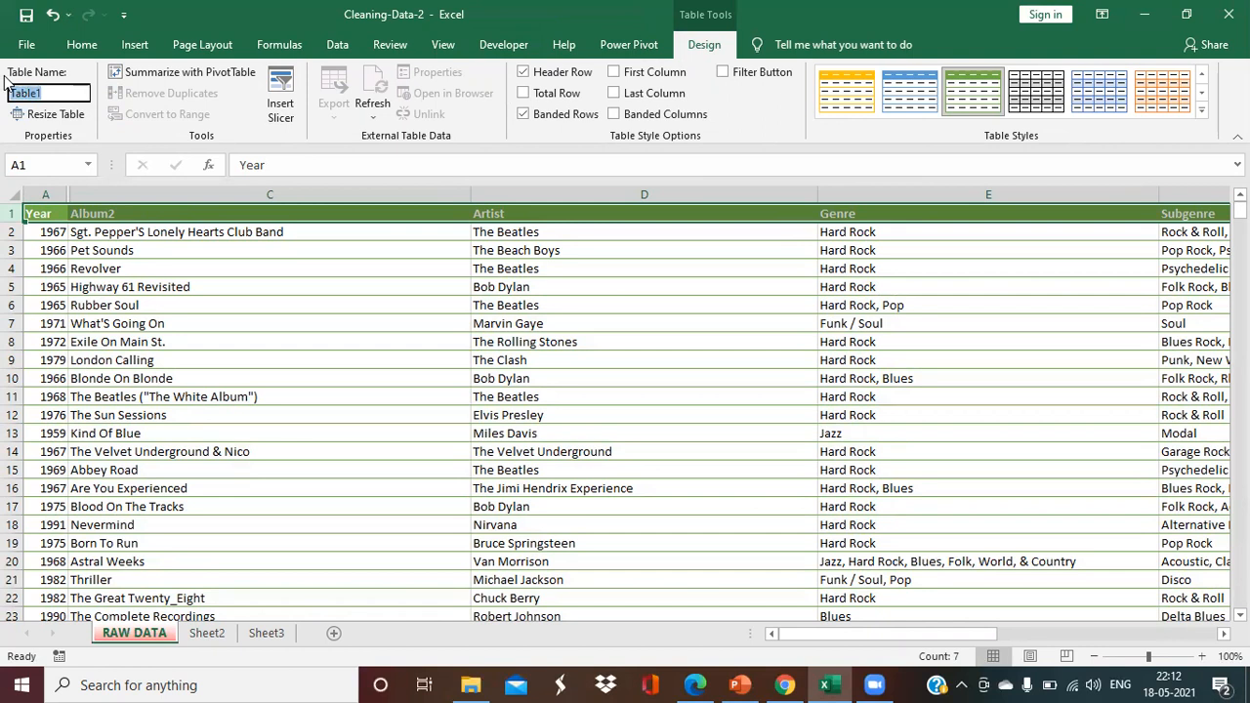
{"action": "type", "text": "AlbukmData"}
{"action": "key", "text": "Return"}
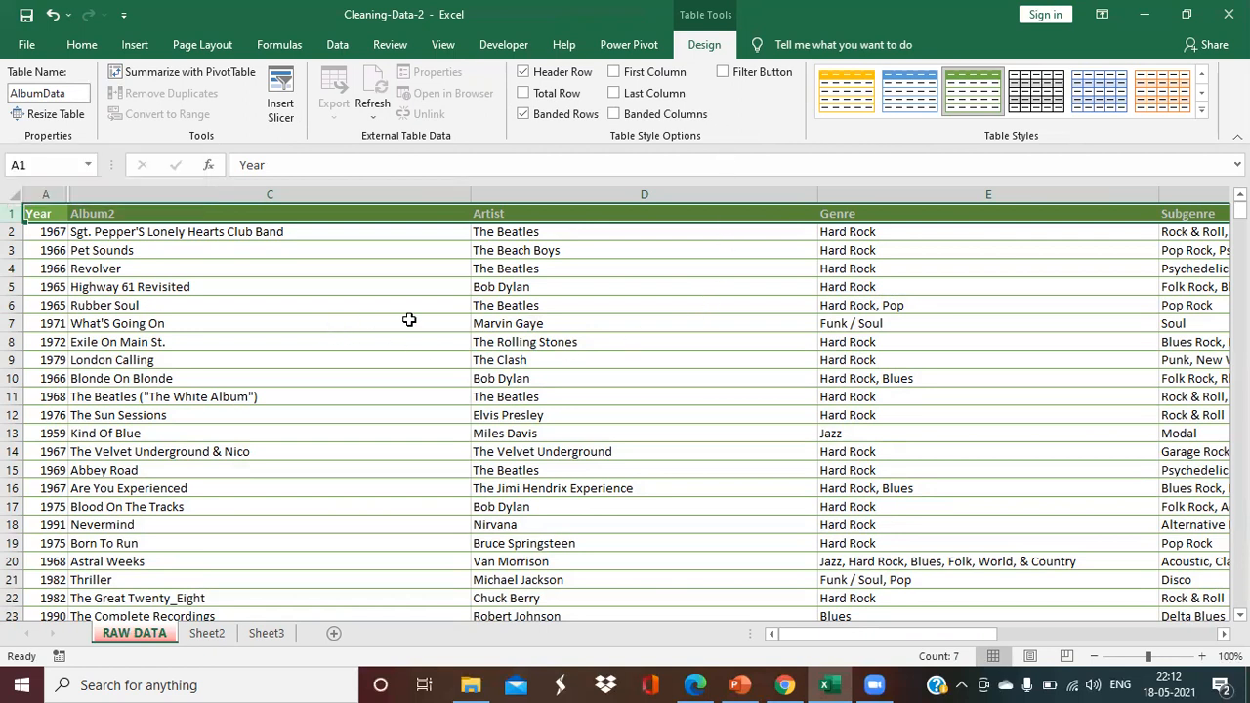
Step: Look through the AlbumData table's rows and examine how its column headings behave further down the sheet
{"action": "left_click", "coordinate": [302, 311]}
{"action": "scroll", "coordinate": [303, 310], "scroll_direction": "down", "scroll_amount": 6}
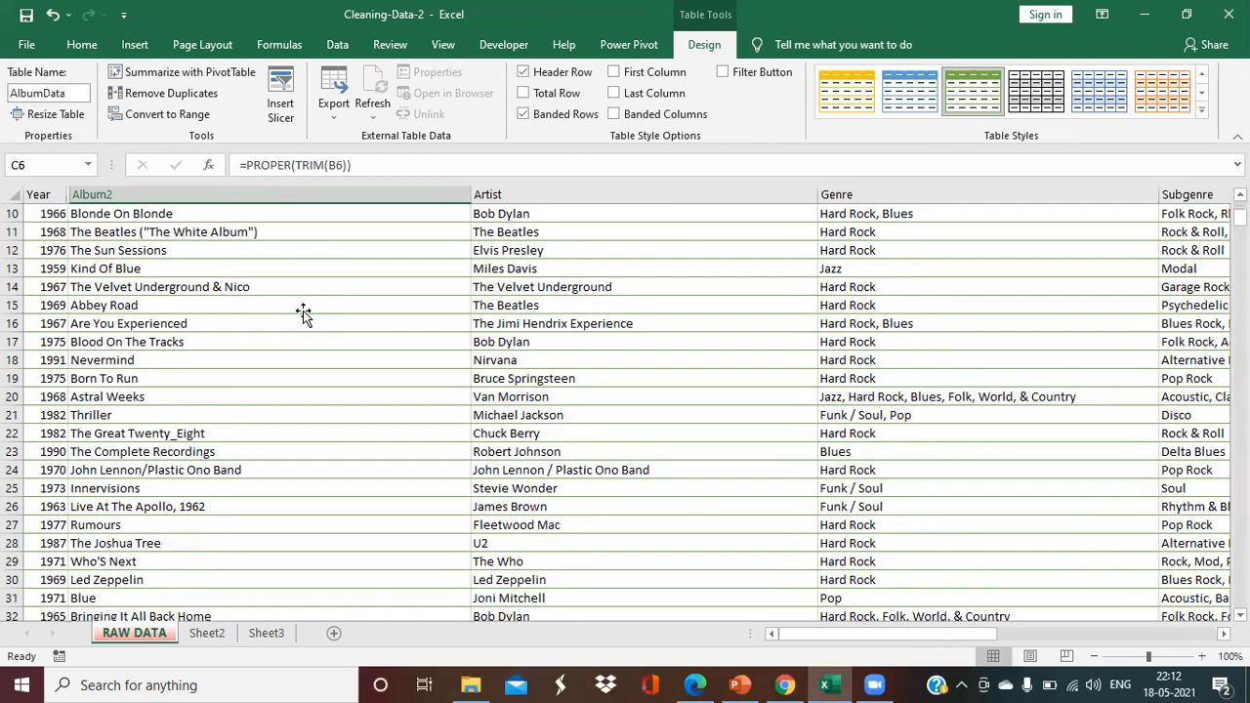
{"action": "scroll", "coordinate": [303, 310], "scroll_direction": "down", "scroll_amount": 16}
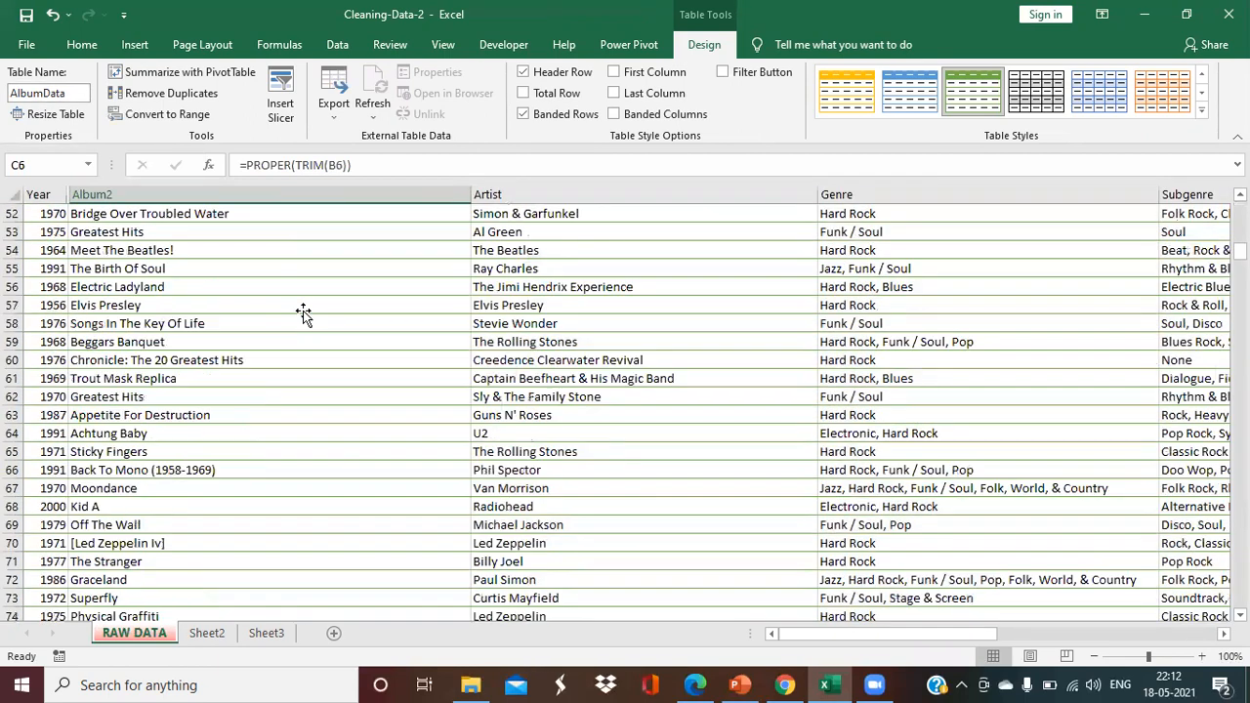
{"action": "scroll", "coordinate": [302, 311], "scroll_direction": "down", "scroll_amount": 20}
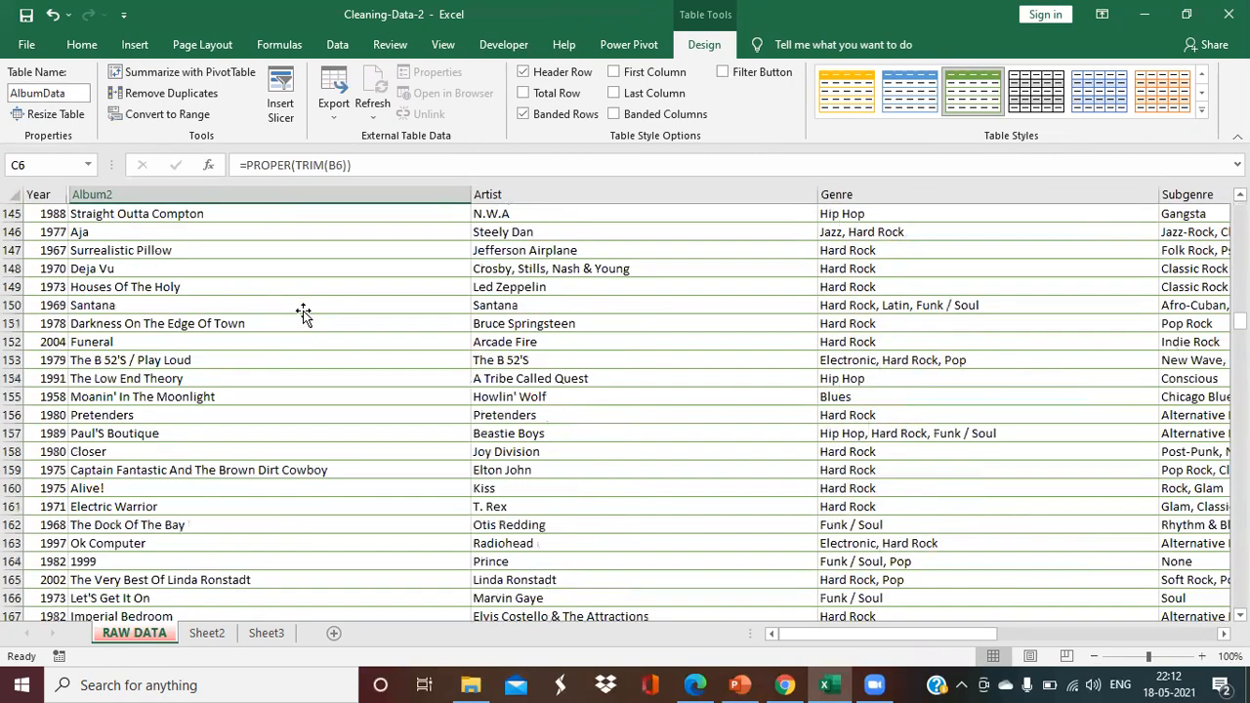
{"action": "scroll", "coordinate": [302, 310], "scroll_direction": "up", "scroll_amount": 20}
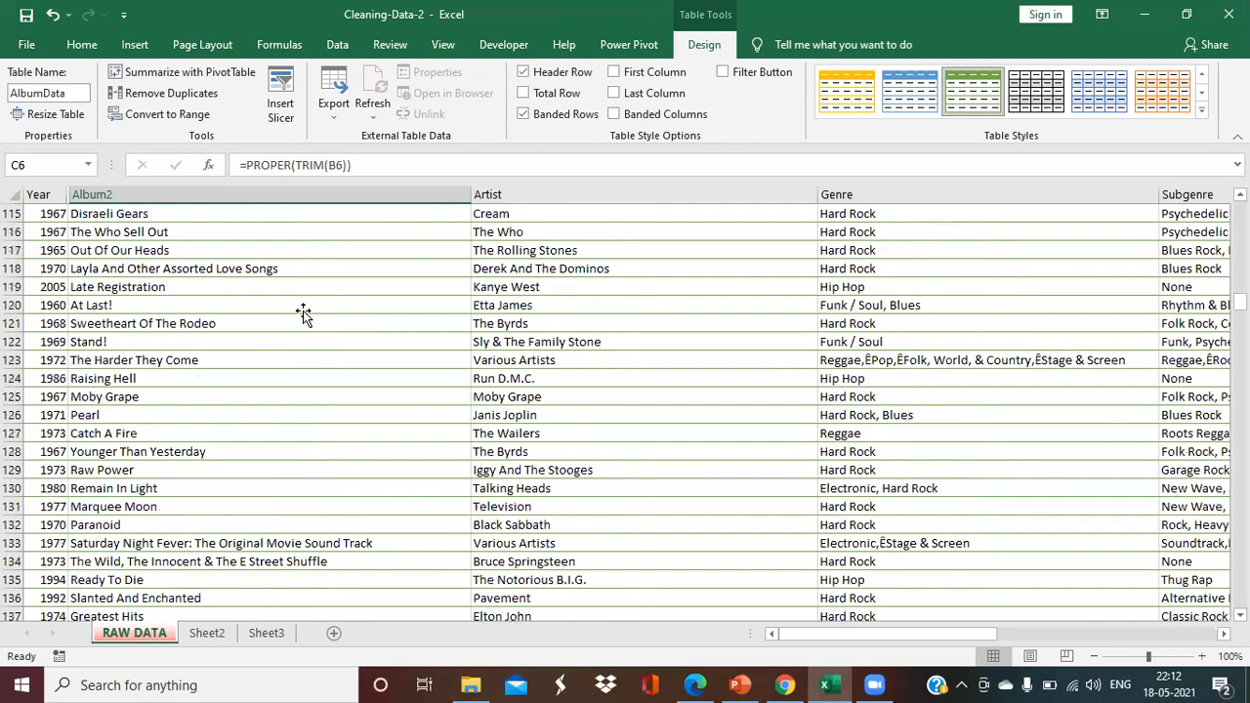
{"action": "scroll", "coordinate": [303, 313], "scroll_direction": "up", "scroll_amount": 17}
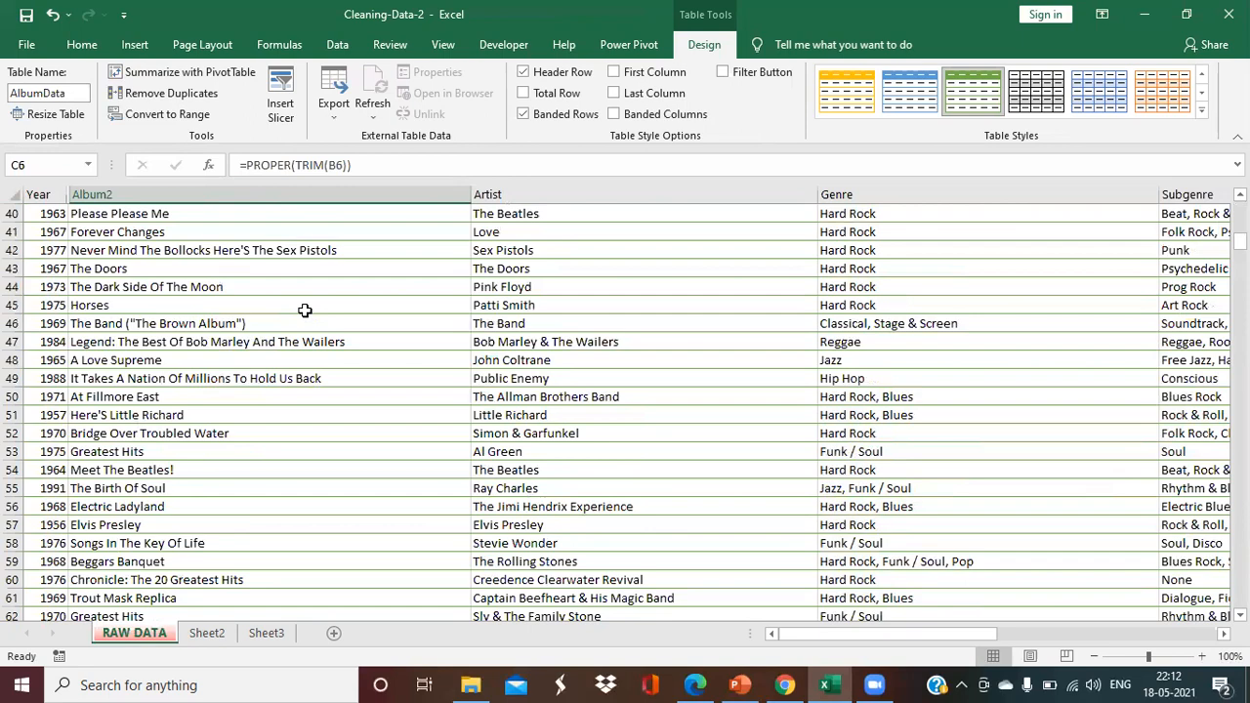
Step: Copy the table's last record, A501:G501, into row 502 directly below the table
{"action": "left_click_drag", "start_coordinate": [1239, 241], "coordinate": [1238, 597]}
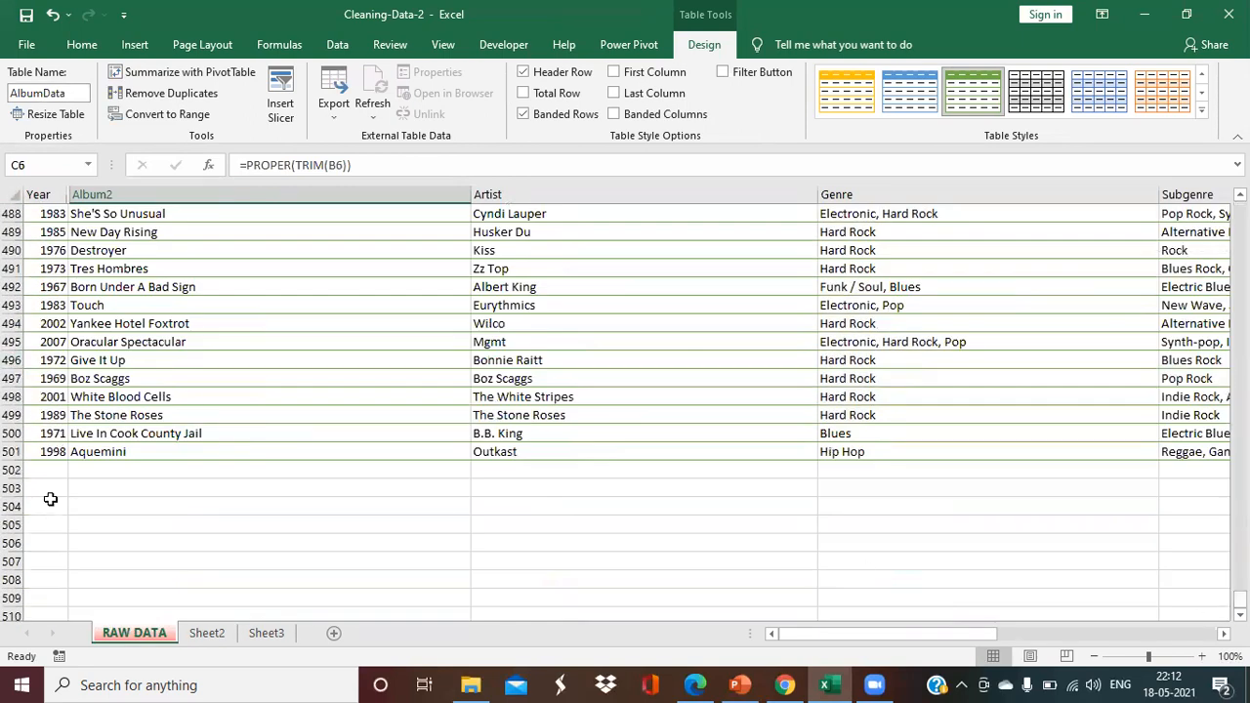
{"action": "left_click_drag", "start_coordinate": [44, 451], "coordinate": [1158, 449]}
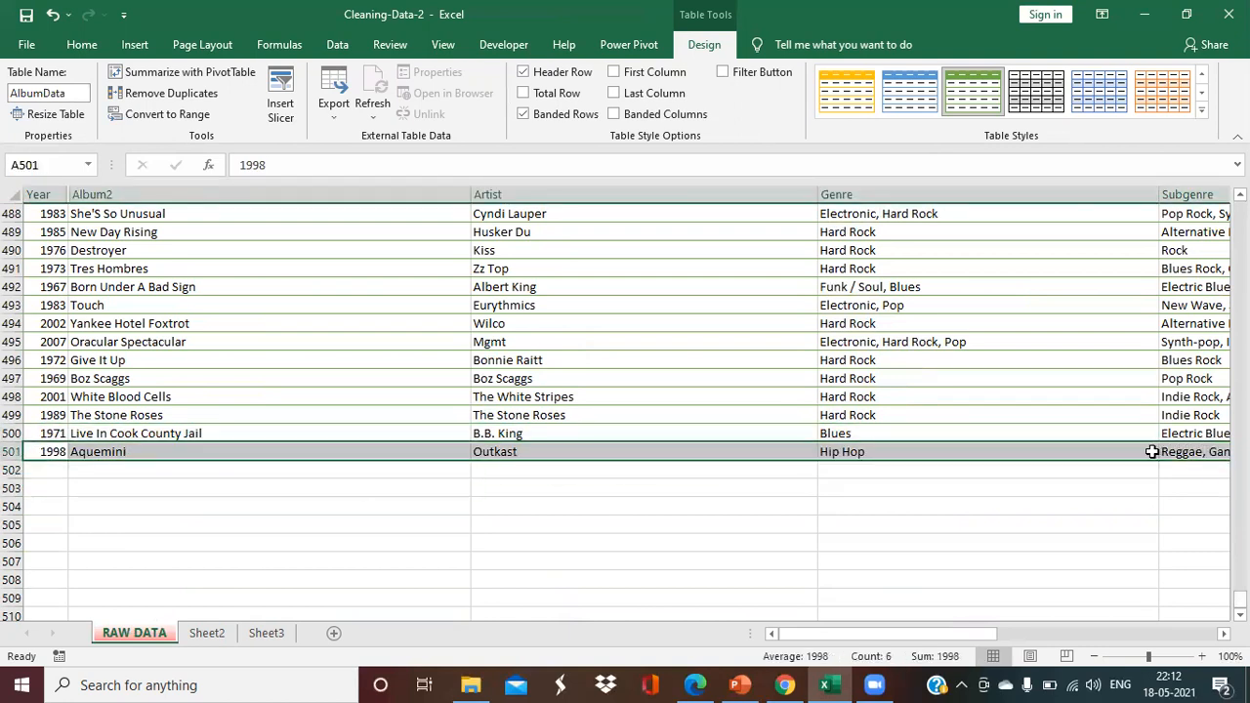
{"action": "key", "text": "shift+Right"}
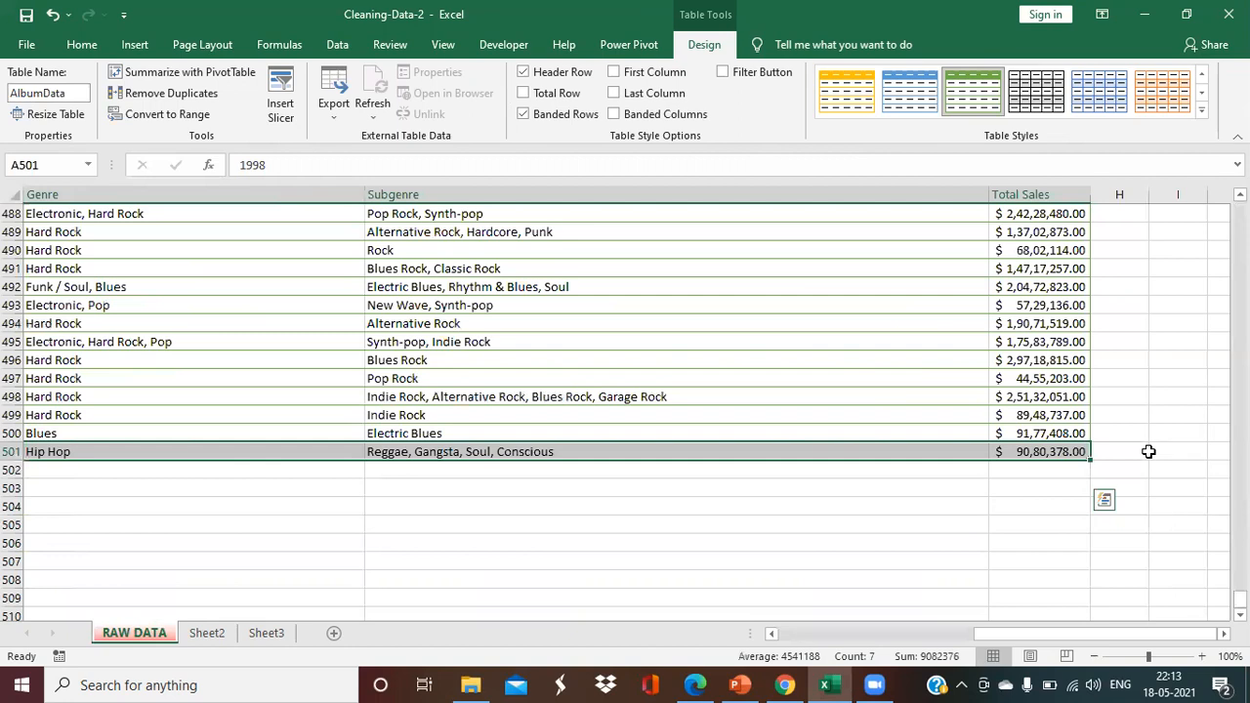
{"action": "key", "text": "ctrl+c"}
{"action": "key", "text": "Down"}
{"action": "key", "text": "ctrl+v"}
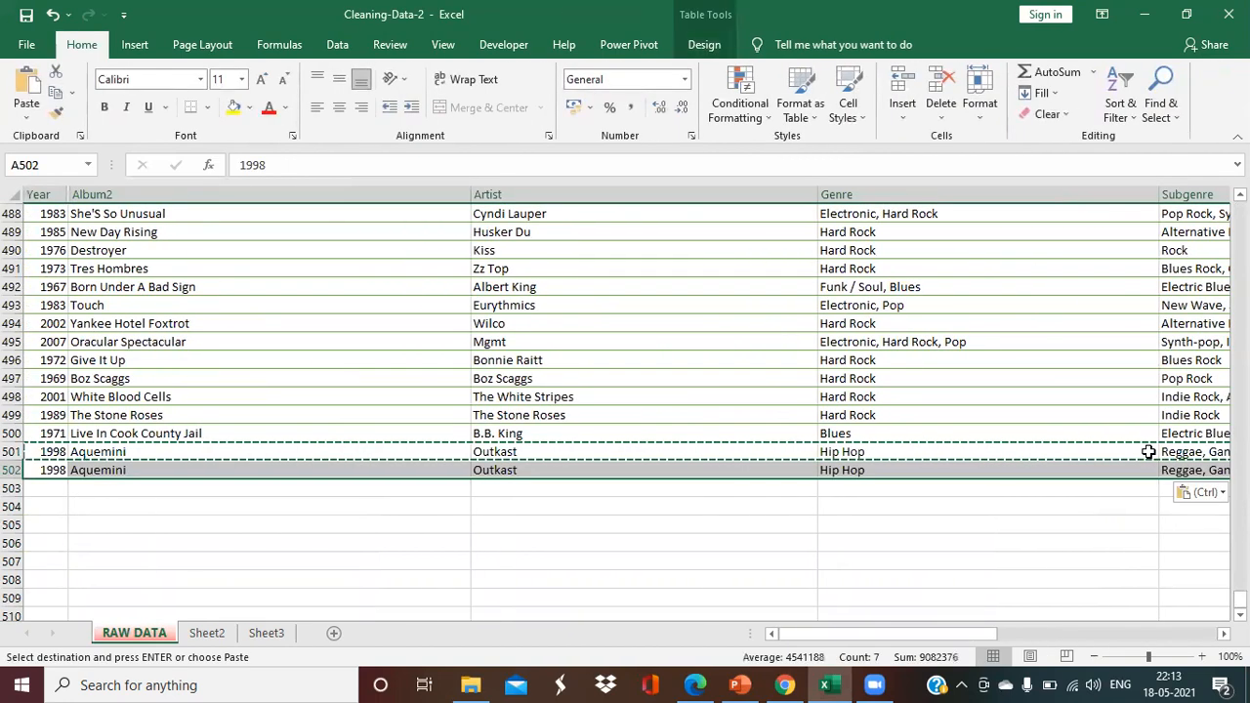
{"action": "key", "text": "Escape"}
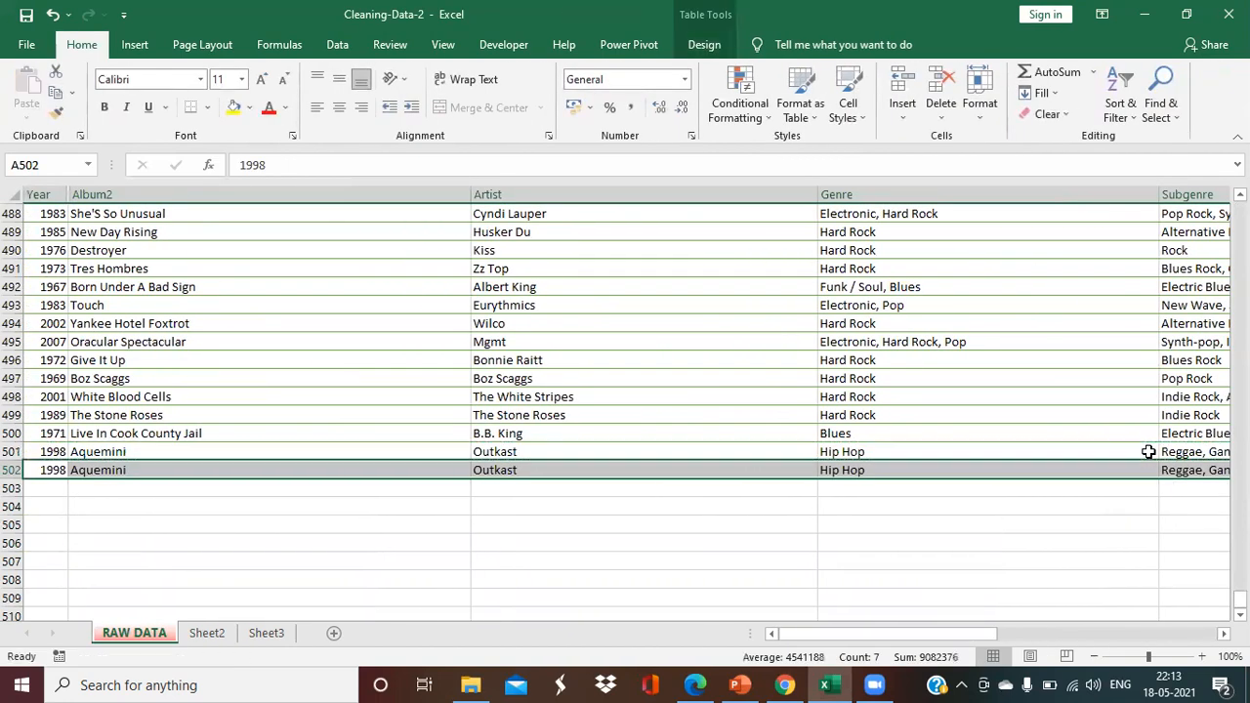
Step: Set the Year of the new record in row 502 to 1999
{"action": "double_click", "coordinate": [51, 469]}
{"action": "key", "text": "BackSpace"}
{"action": "type", "text": "9"}
{"action": "left_click", "coordinate": [122, 470]}
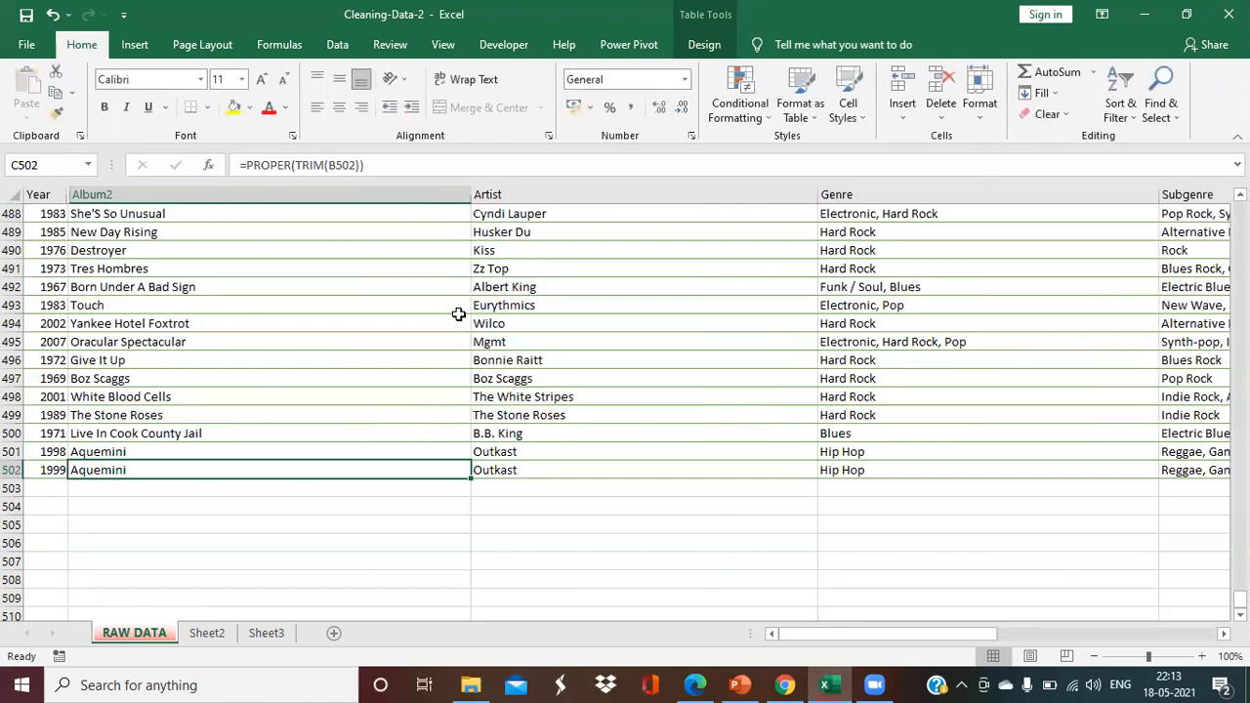
Step: Save the workbook and look over the table's rows from the first record
{"action": "scroll", "coordinate": [458, 314], "scroll_direction": "up", "scroll_amount": 4}
{"action": "scroll", "coordinate": [458, 313], "scroll_direction": "up", "scroll_amount": 20}
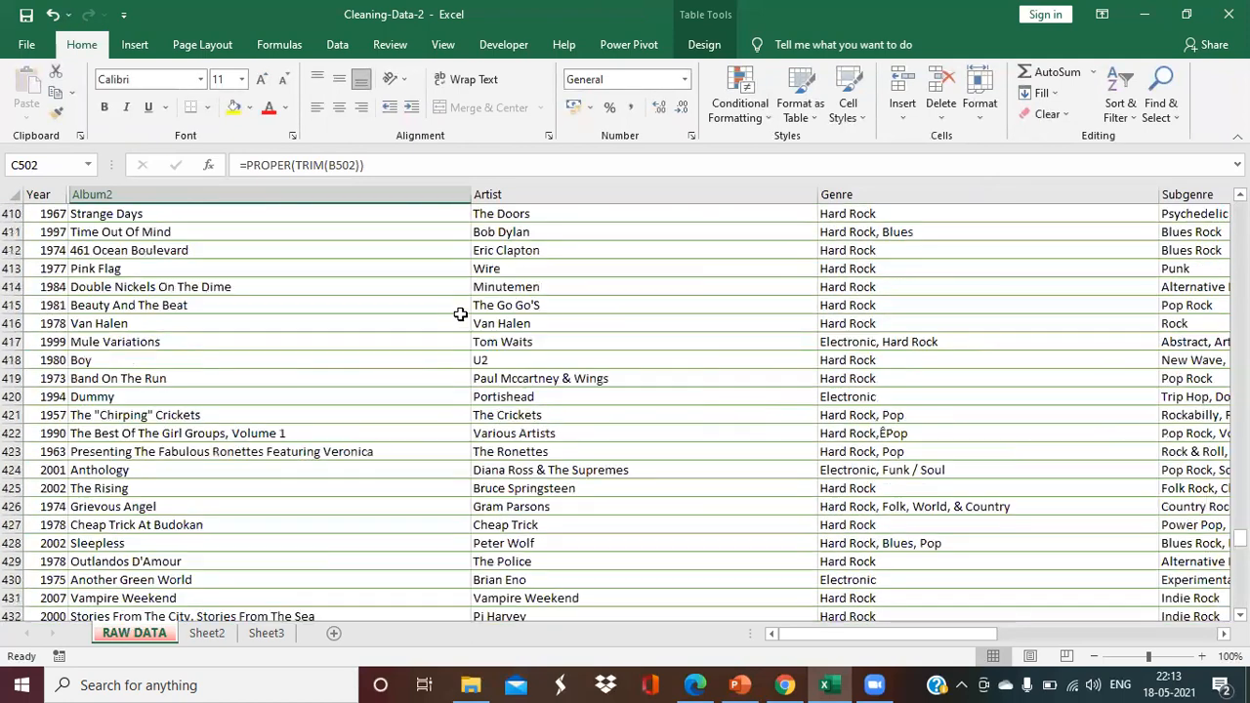
{"action": "scroll", "coordinate": [460, 314], "scroll_direction": "up", "scroll_amount": 20}
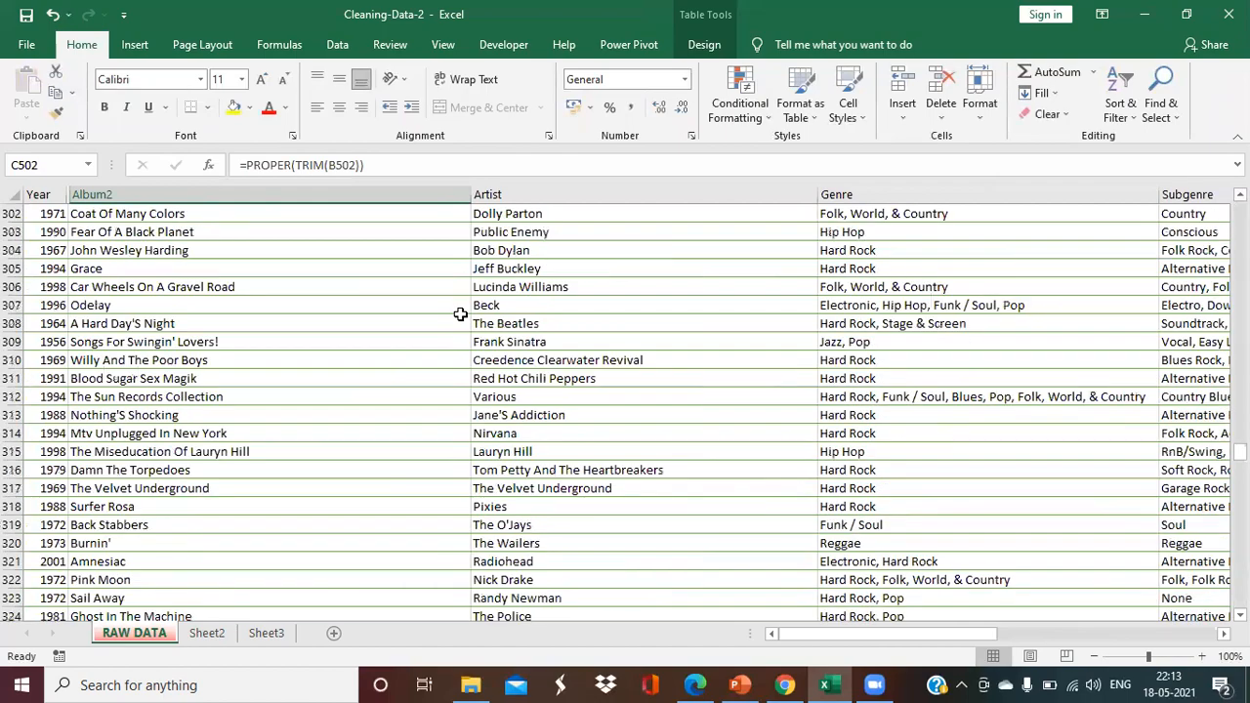
{"action": "scroll", "coordinate": [459, 314], "scroll_direction": "up", "scroll_amount": 20}
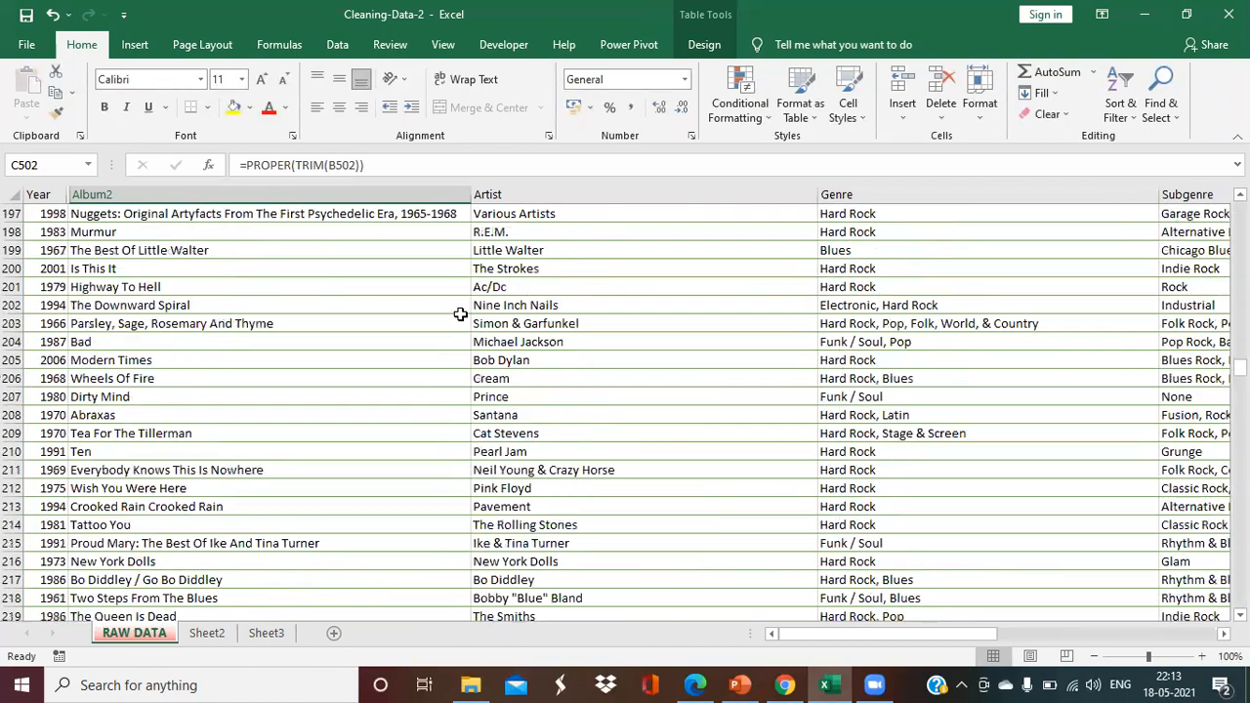
{"action": "scroll", "coordinate": [459, 313], "scroll_direction": "up", "scroll_amount": 20}
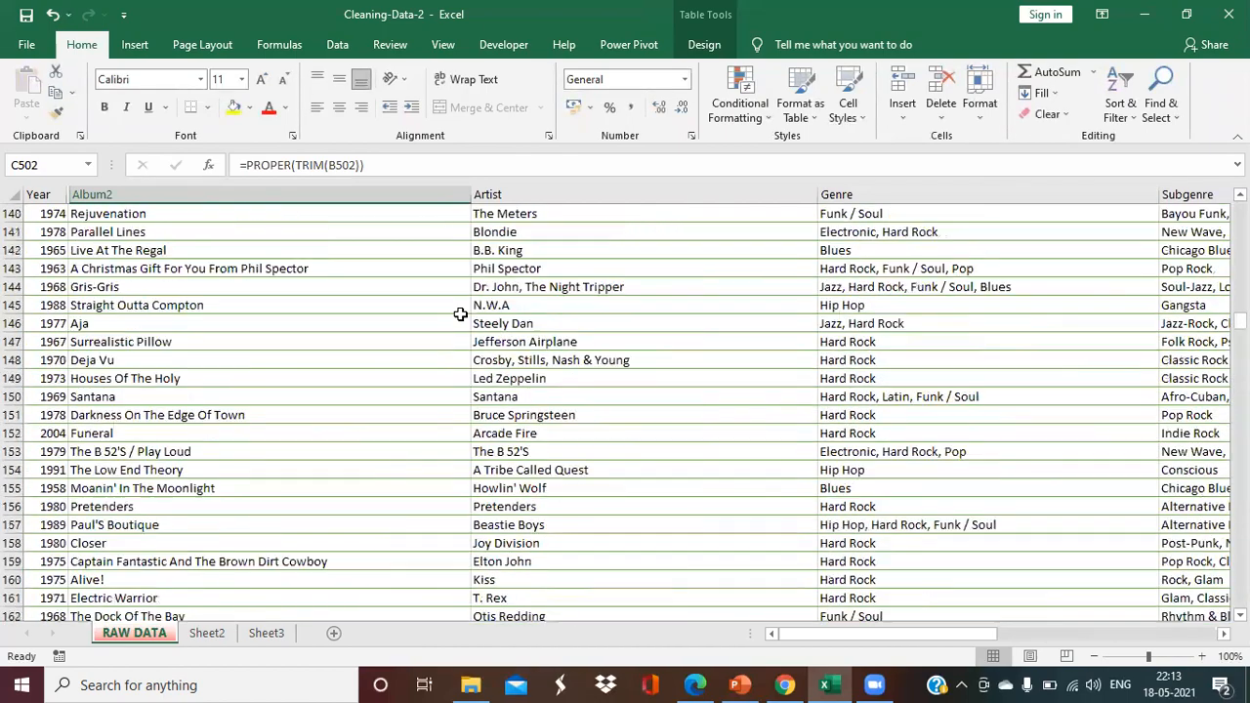
{"action": "scroll", "coordinate": [460, 316], "scroll_direction": "up", "scroll_amount": 20}
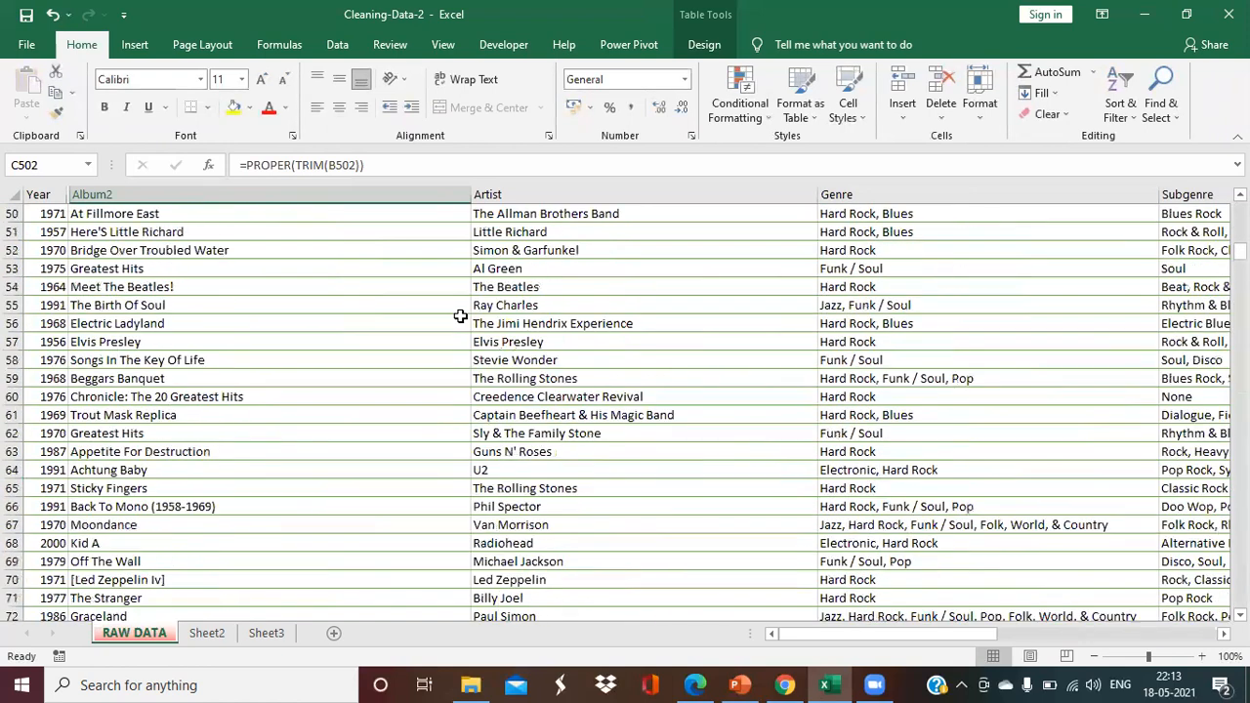
{"action": "scroll", "coordinate": [460, 315], "scroll_direction": "up", "scroll_amount": 6}
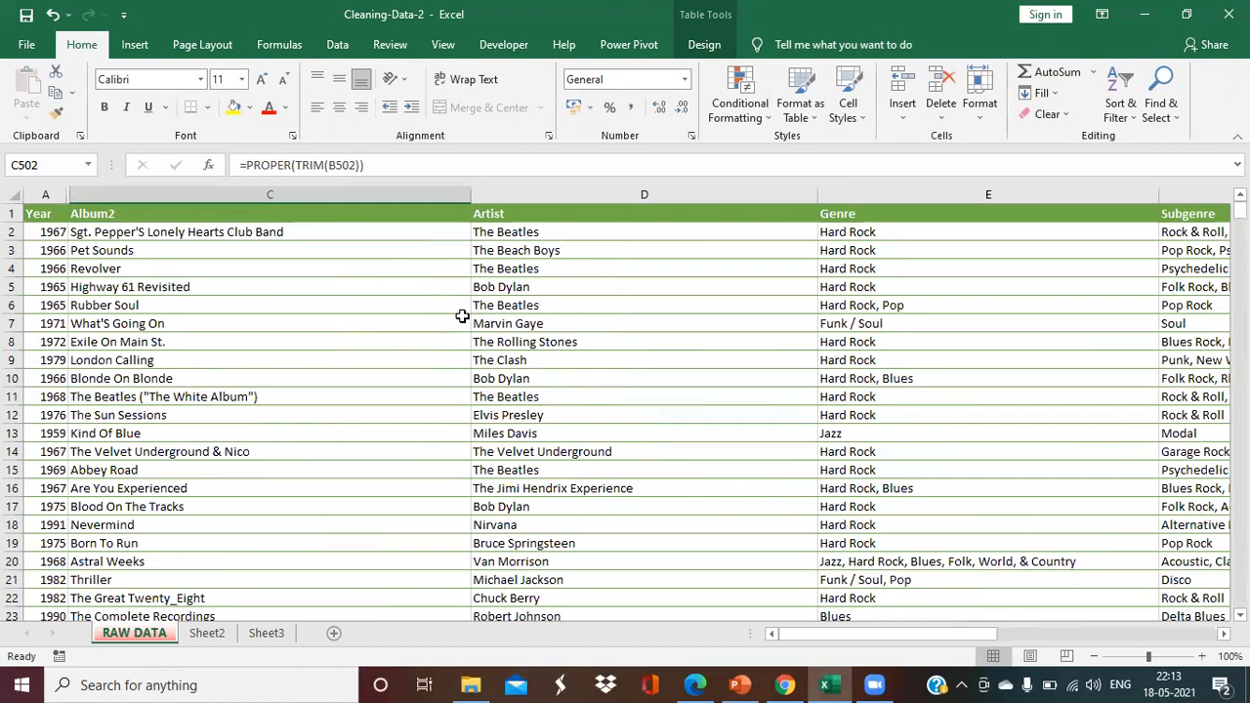
{"action": "left_click", "coordinate": [28, 16]}
{"action": "scroll", "coordinate": [411, 315], "scroll_direction": "down", "scroll_amount": 20}
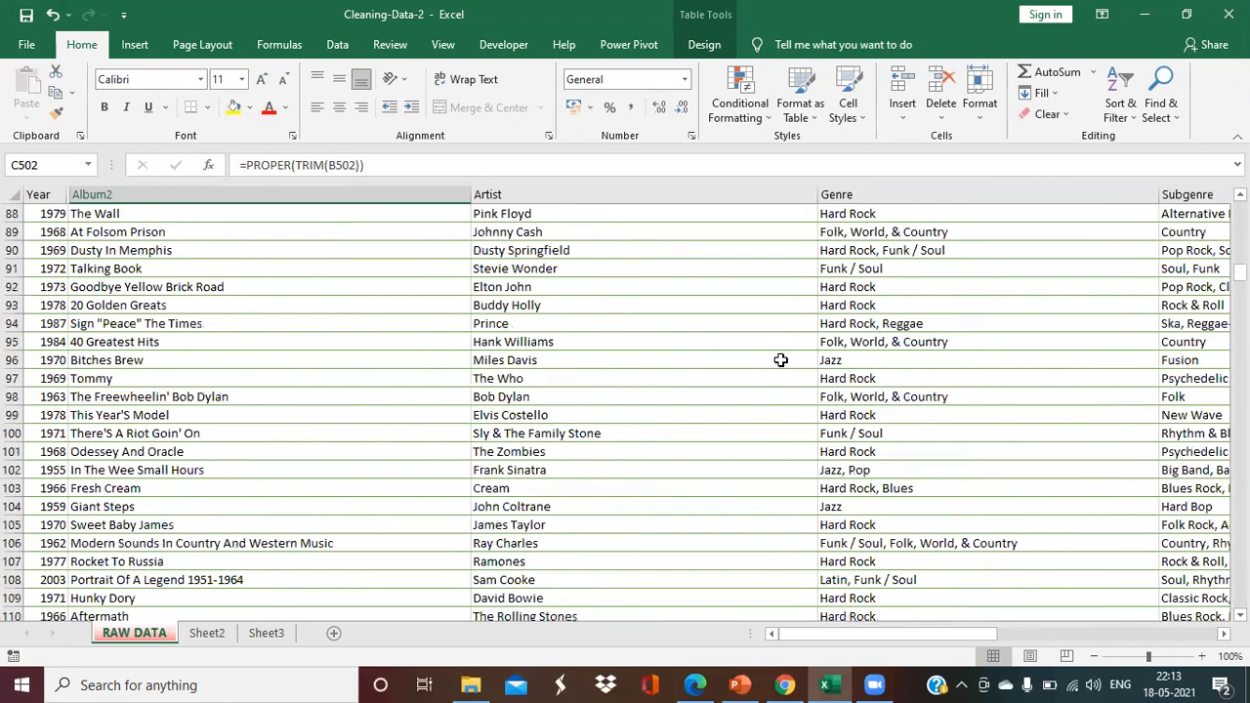
{"action": "left_click_drag", "start_coordinate": [850, 637], "coordinate": [884, 640]}
{"action": "scroll", "coordinate": [255, 378], "scroll_direction": "up", "scroll_amount": 20}
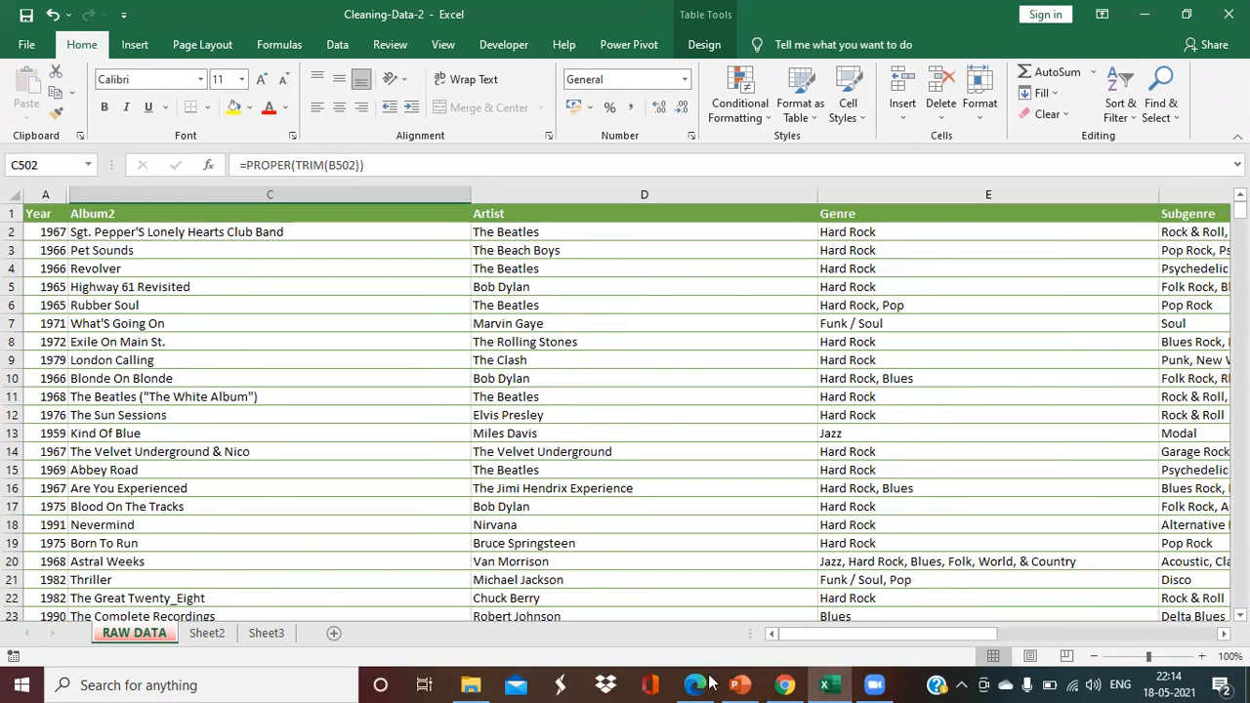
Step: Switch to the PowerPoint presentation and review the Agenda slide's items from handling blank rows to importing data from various sources
{"action": "left_click", "coordinate": [739, 685]}
{"action": "left_click", "coordinate": [110, 217]}
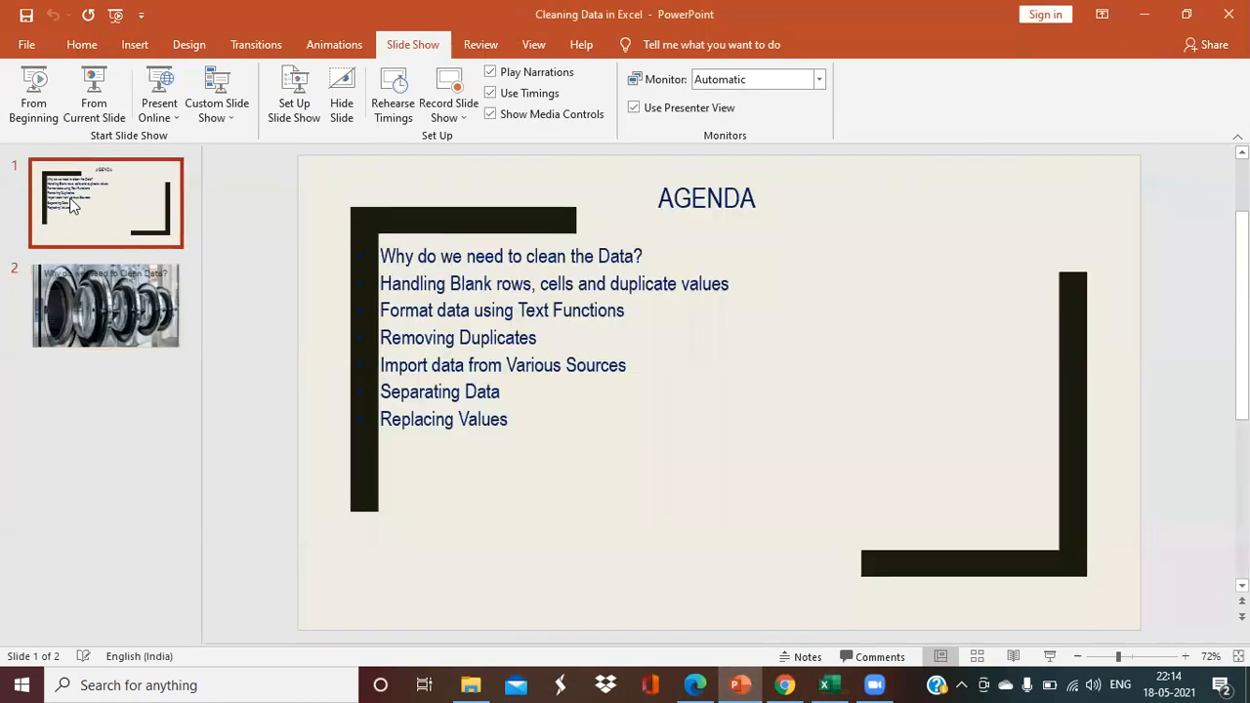
{"action": "left_click_drag", "start_coordinate": [408, 279], "coordinate": [743, 277]}
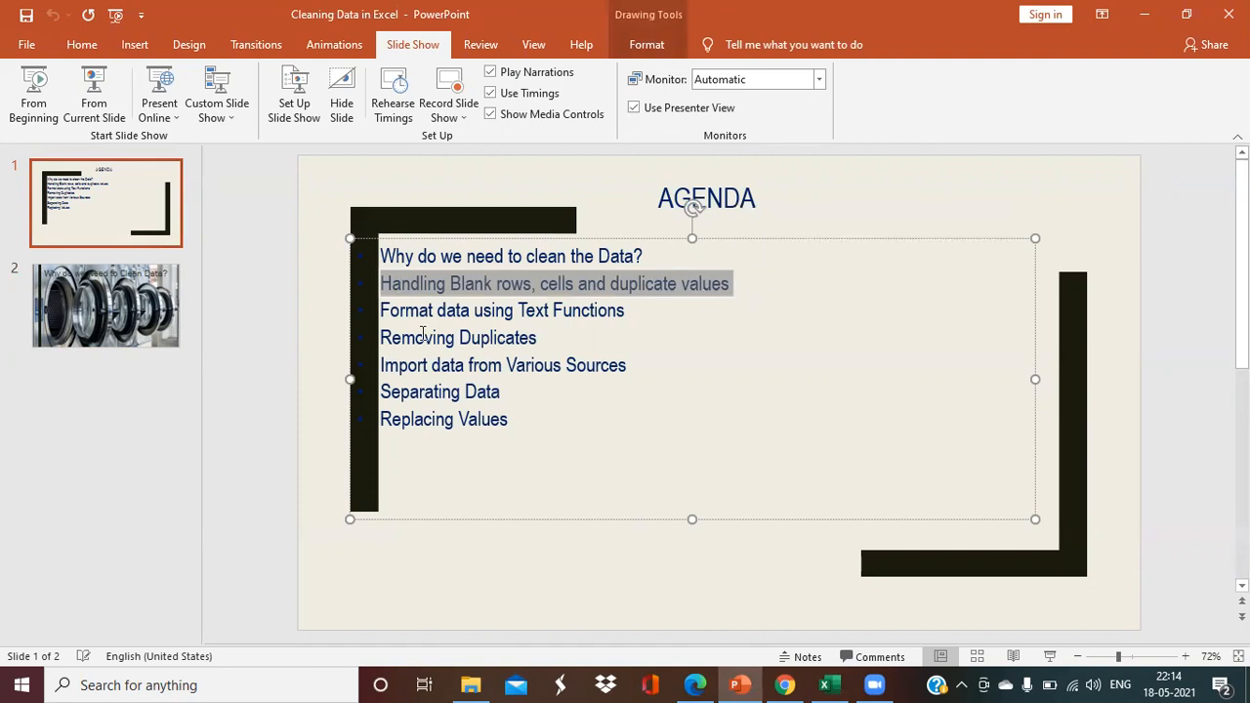
{"action": "left_click_drag", "start_coordinate": [393, 312], "coordinate": [624, 304]}
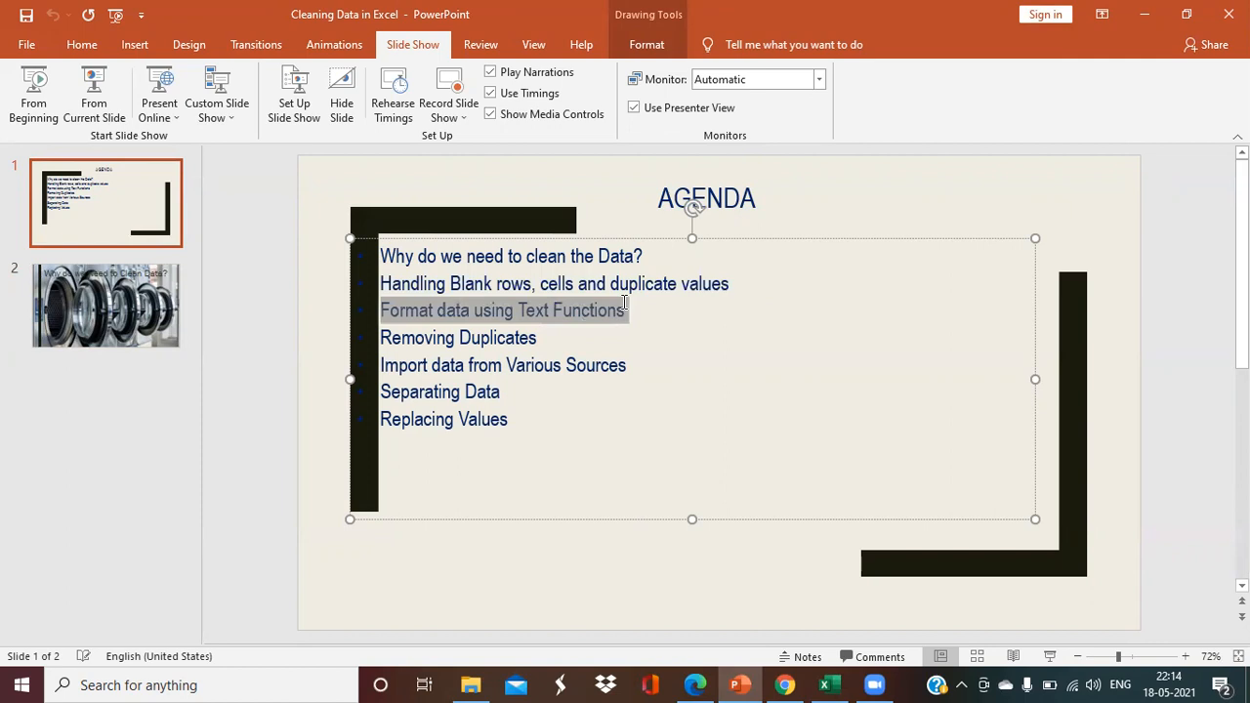
{"action": "left_click_drag", "start_coordinate": [390, 339], "coordinate": [550, 338]}
{"action": "left_click_drag", "start_coordinate": [380, 367], "coordinate": [639, 367]}
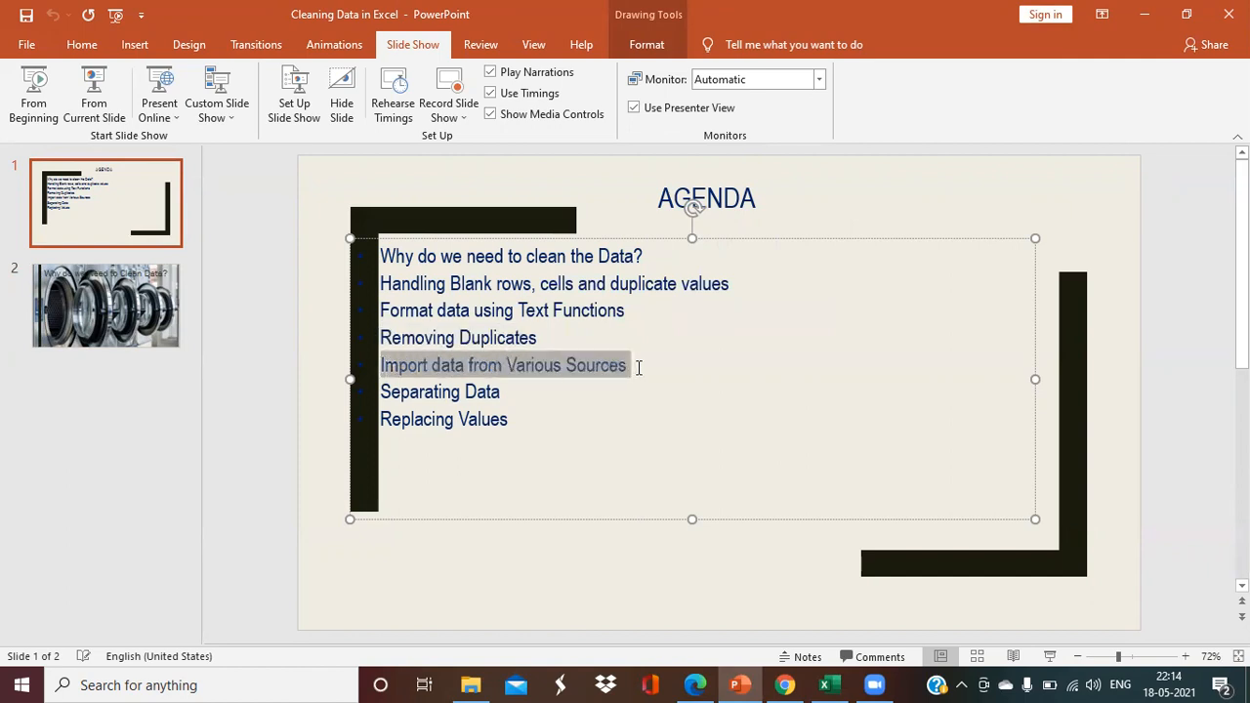
{"action": "left_click", "coordinate": [829, 684]}
{"action": "left_click", "coordinate": [223, 272]}
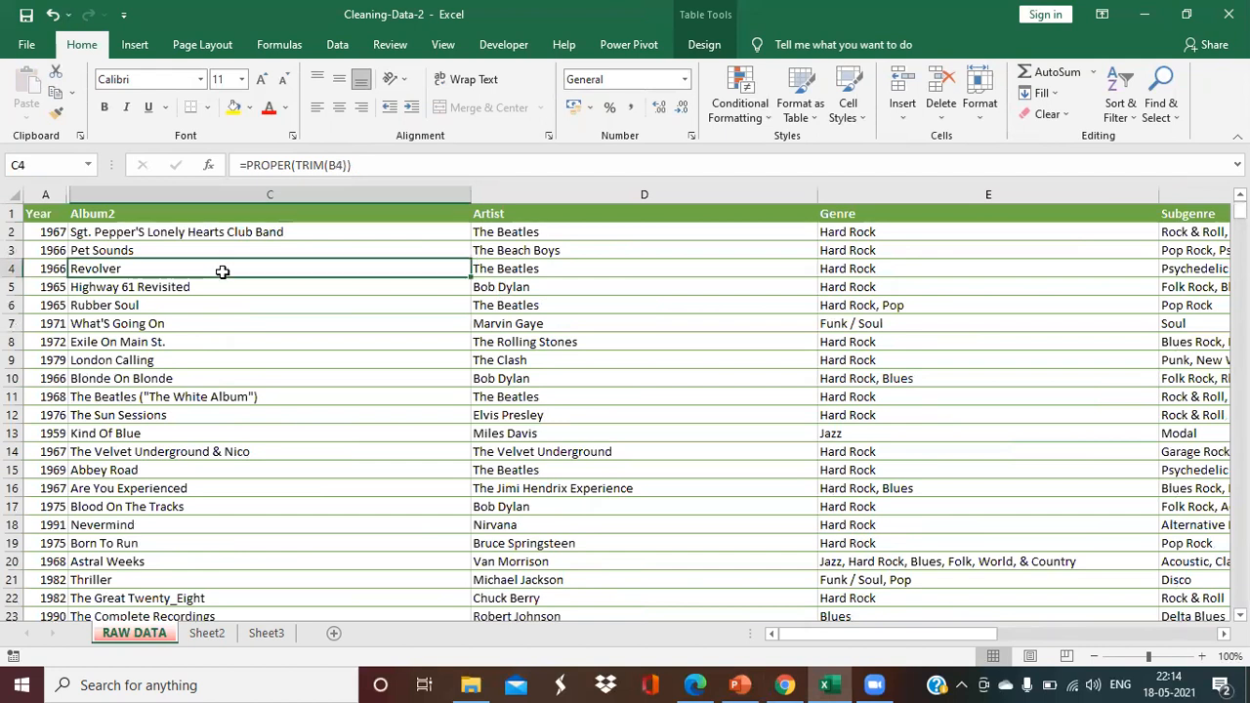
{"action": "key", "text": "Left"}
{"action": "key", "text": "Up"}
{"action": "key", "text": "Up"}
{"action": "key", "text": "Up"}
{"action": "key", "text": "Down"}
{"action": "key", "text": "Right"}
{"action": "key", "text": "Right"}
{"action": "key", "text": "Right"}
{"action": "key", "text": "Left"}
{"action": "key", "text": "Left"}
{"action": "key", "text": "Left"}
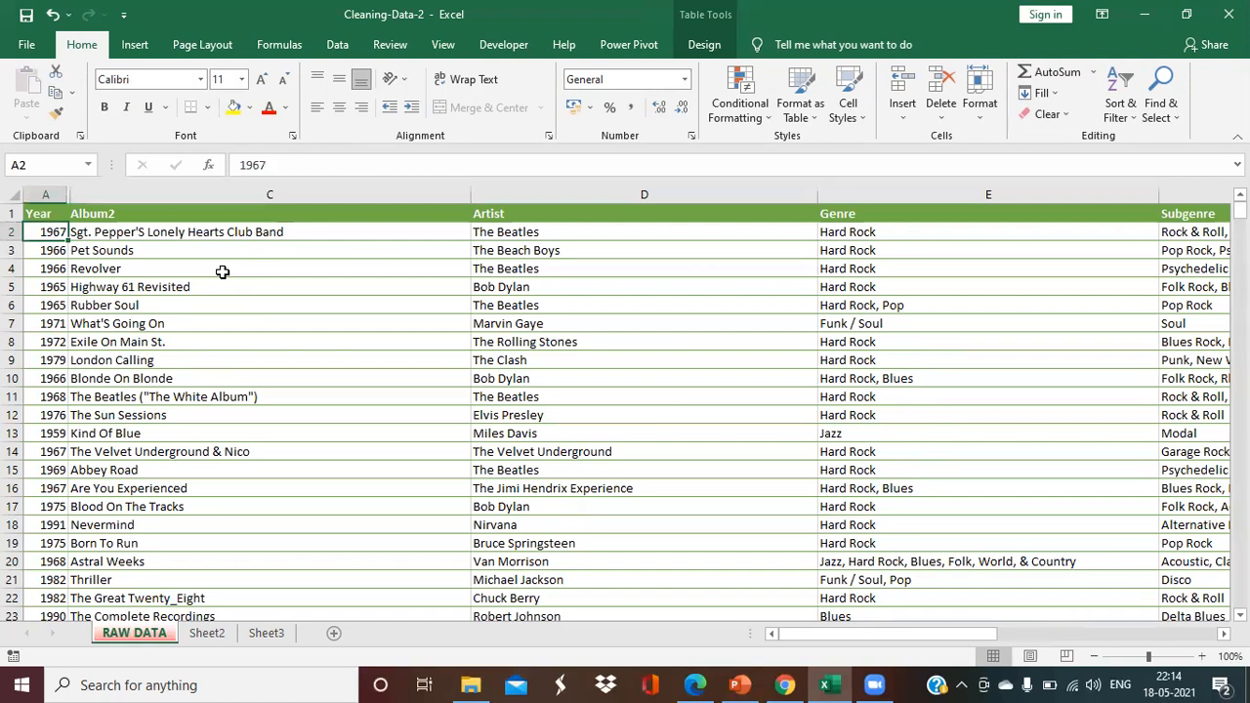
Step: Open the Data text file from the desktop in Notepad and maximize its window
{"action": "key", "text": "super+d"}
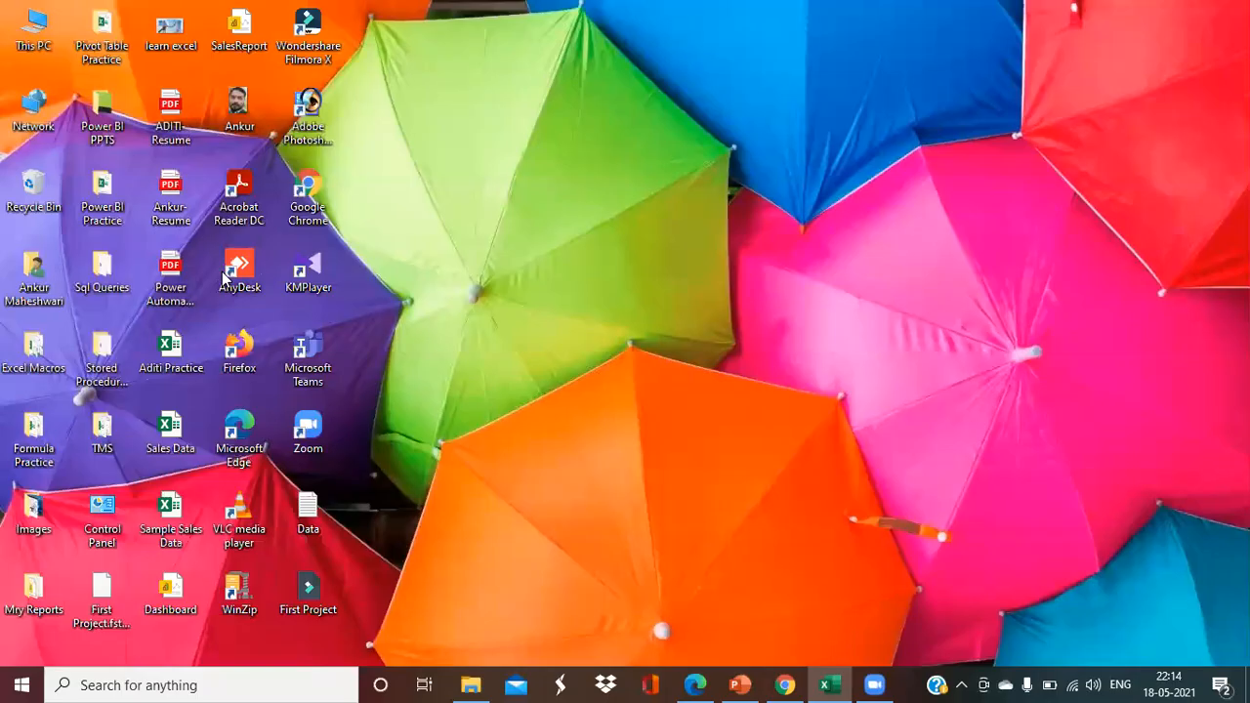
{"action": "double_click", "coordinate": [318, 524]}
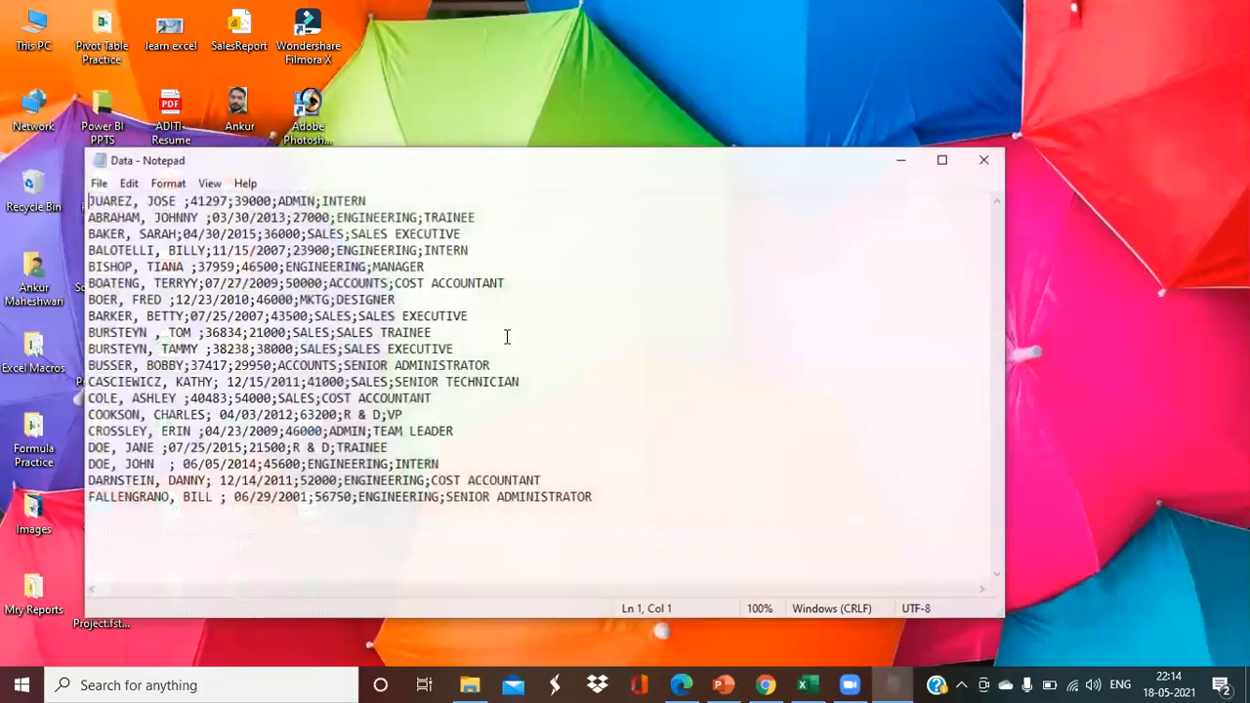
{"action": "left_click", "coordinate": [947, 149]}
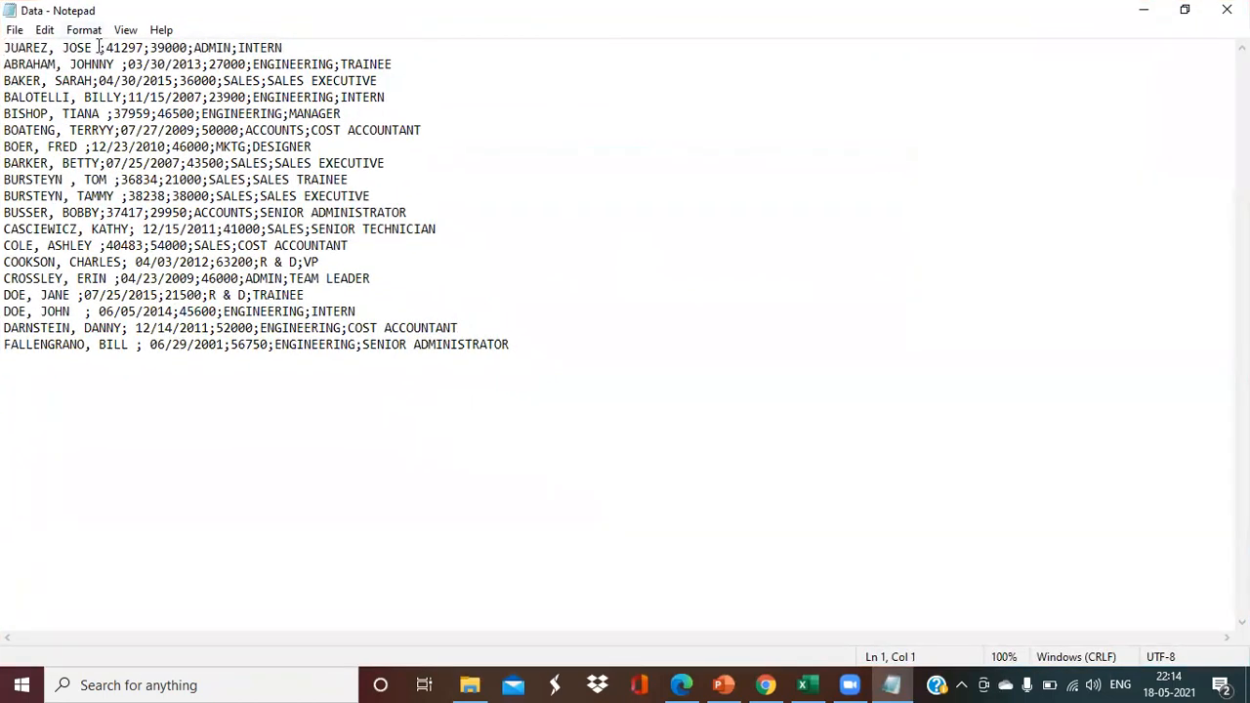
Step: Examine the semicolon-separated employee records in the text file, checking the name, date, salary, department and job title fields
{"action": "left_click_drag", "start_coordinate": [4, 47], "coordinate": [514, 344]}
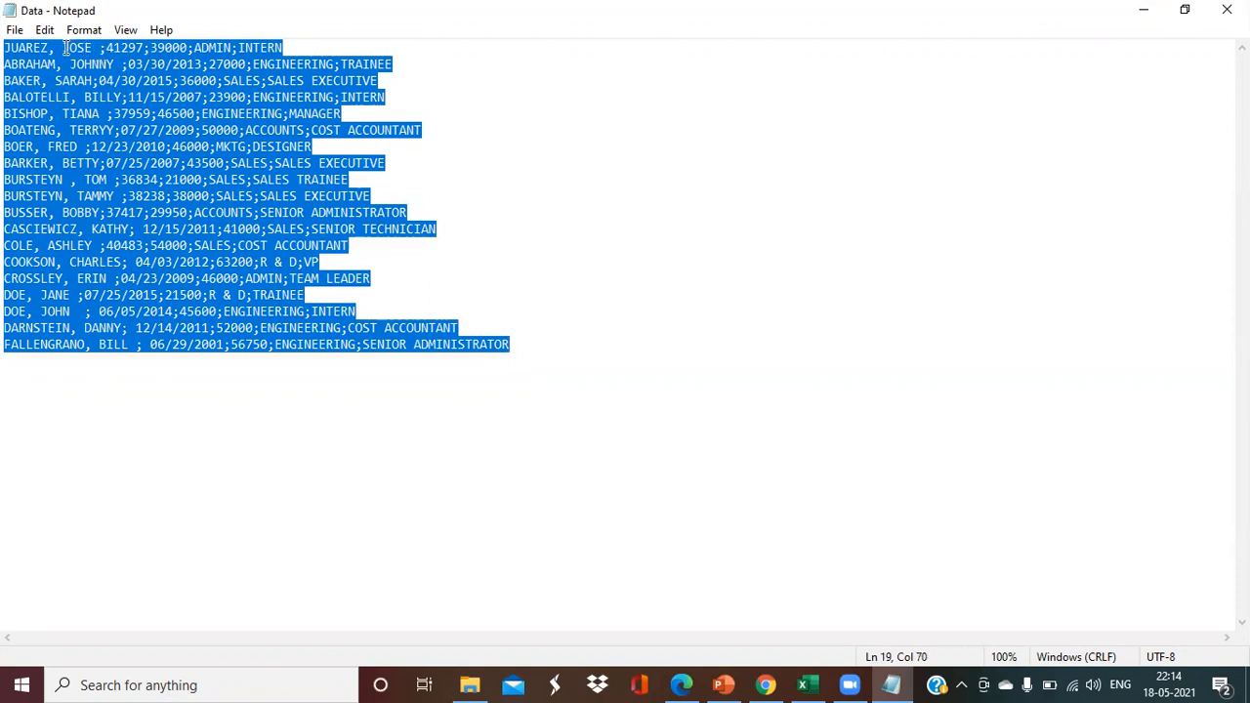
{"action": "left_click", "coordinate": [65, 47]}
{"action": "left_click_drag", "start_coordinate": [7, 46], "coordinate": [95, 47]}
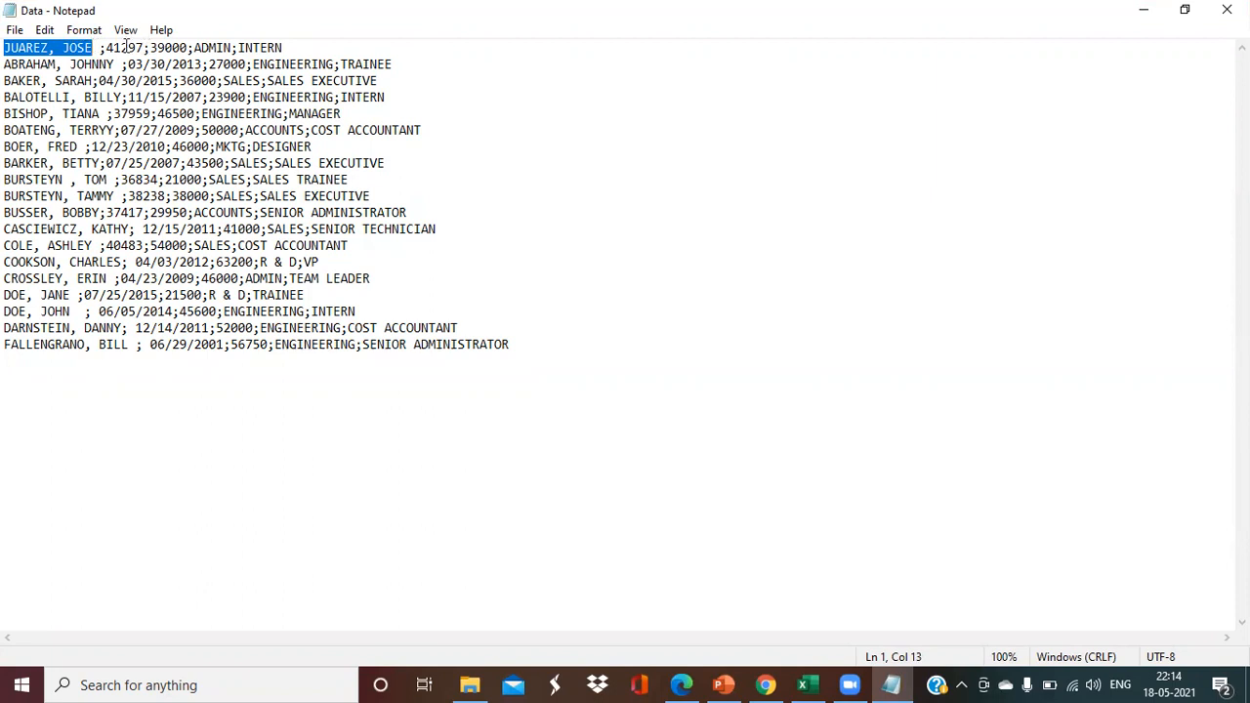
{"action": "left_click_drag", "start_coordinate": [106, 47], "coordinate": [280, 49]}
{"action": "left_click_drag", "start_coordinate": [6, 47], "coordinate": [514, 342]}
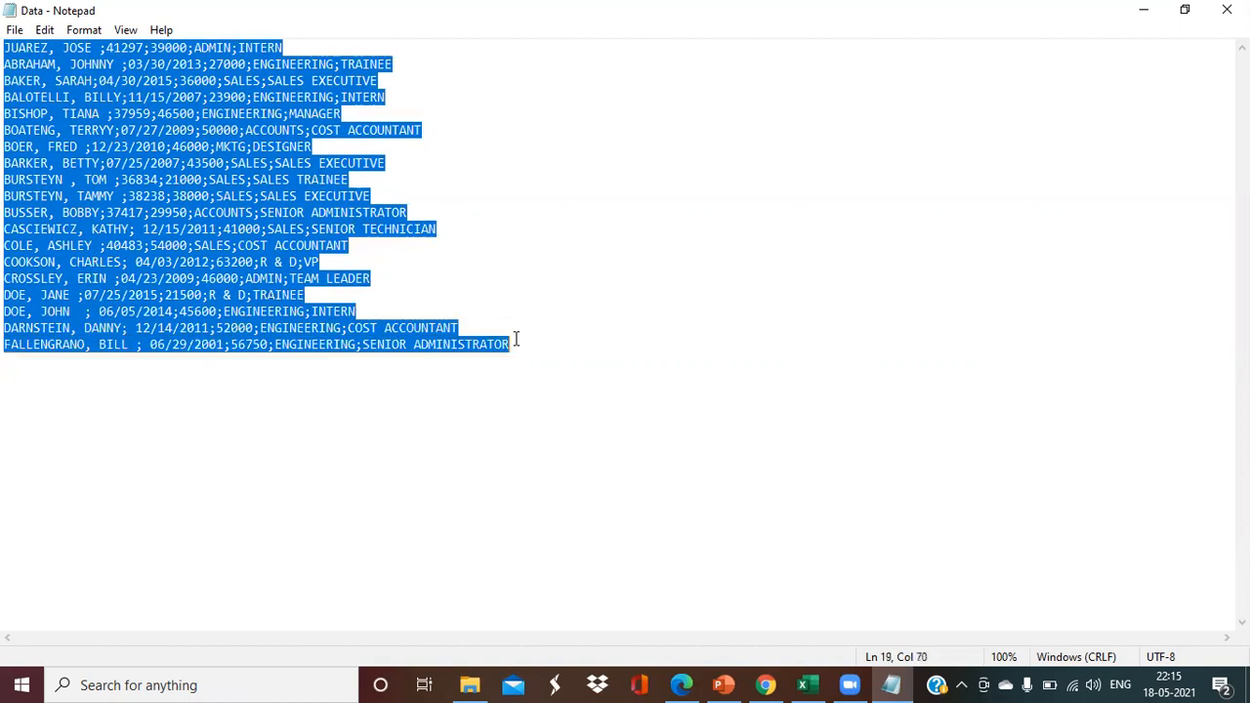
{"action": "double_click", "coordinate": [125, 49]}
{"action": "left_click", "coordinate": [137, 48]}
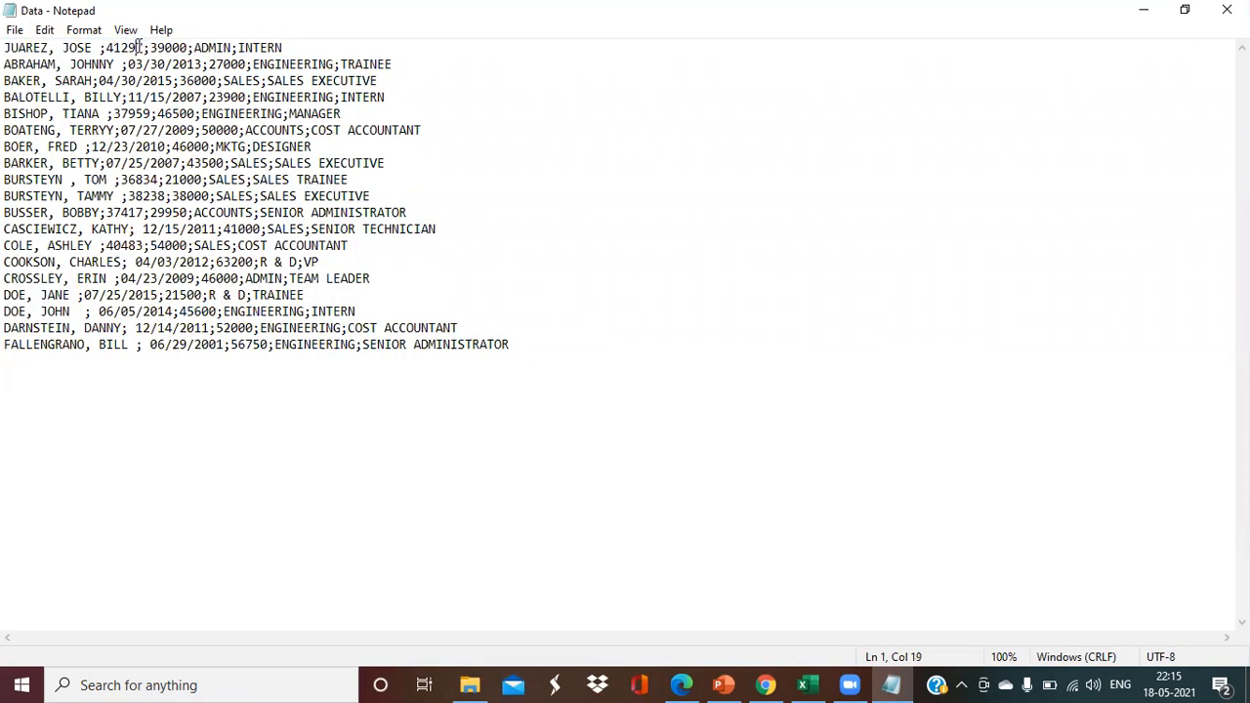
{"action": "left_click_drag", "start_coordinate": [110, 47], "coordinate": [284, 49]}
{"action": "left_click", "coordinate": [195, 49]}
{"action": "left_click", "coordinate": [239, 48]}
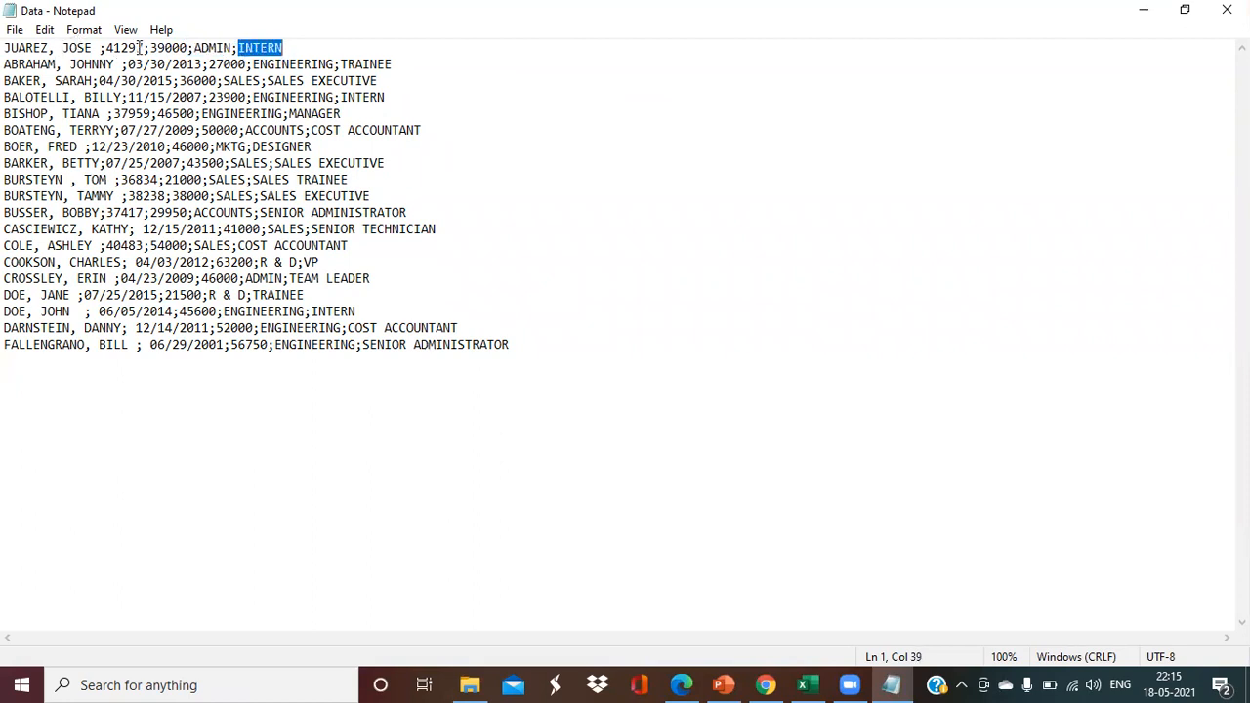
{"action": "left_click_drag", "start_coordinate": [144, 48], "coordinate": [428, 310]}
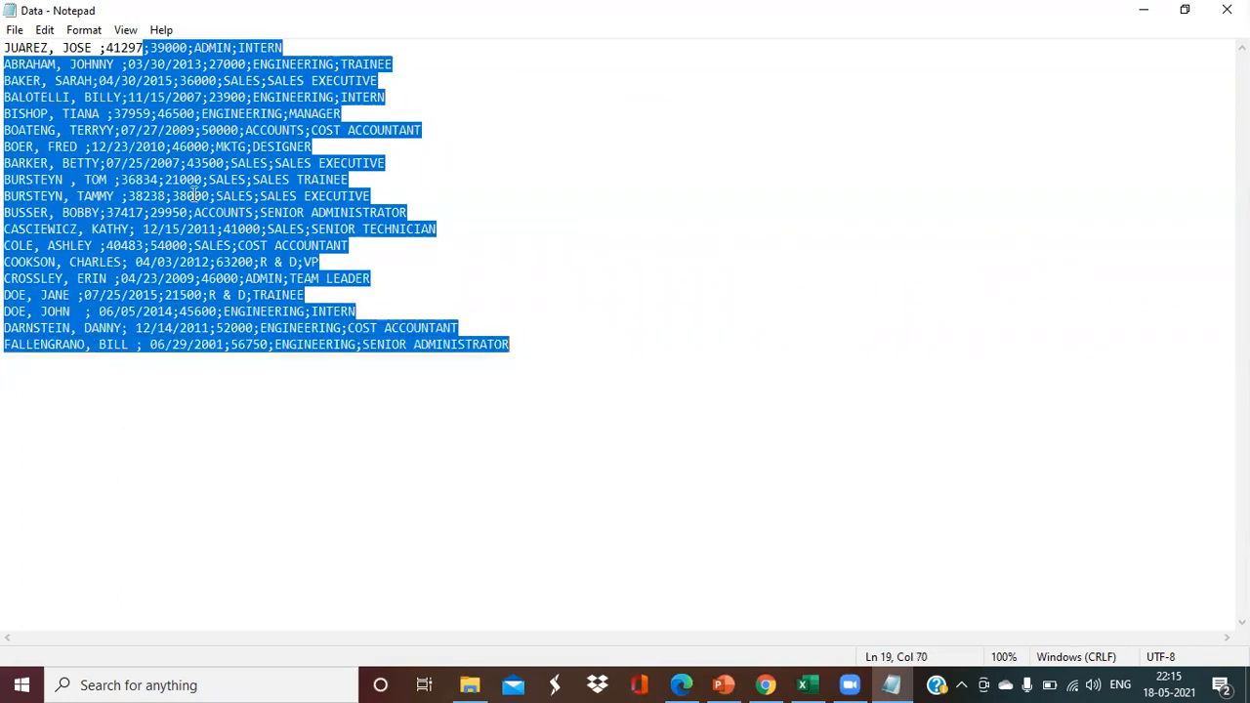
{"action": "left_click_drag", "start_coordinate": [10, 47], "coordinate": [576, 326]}
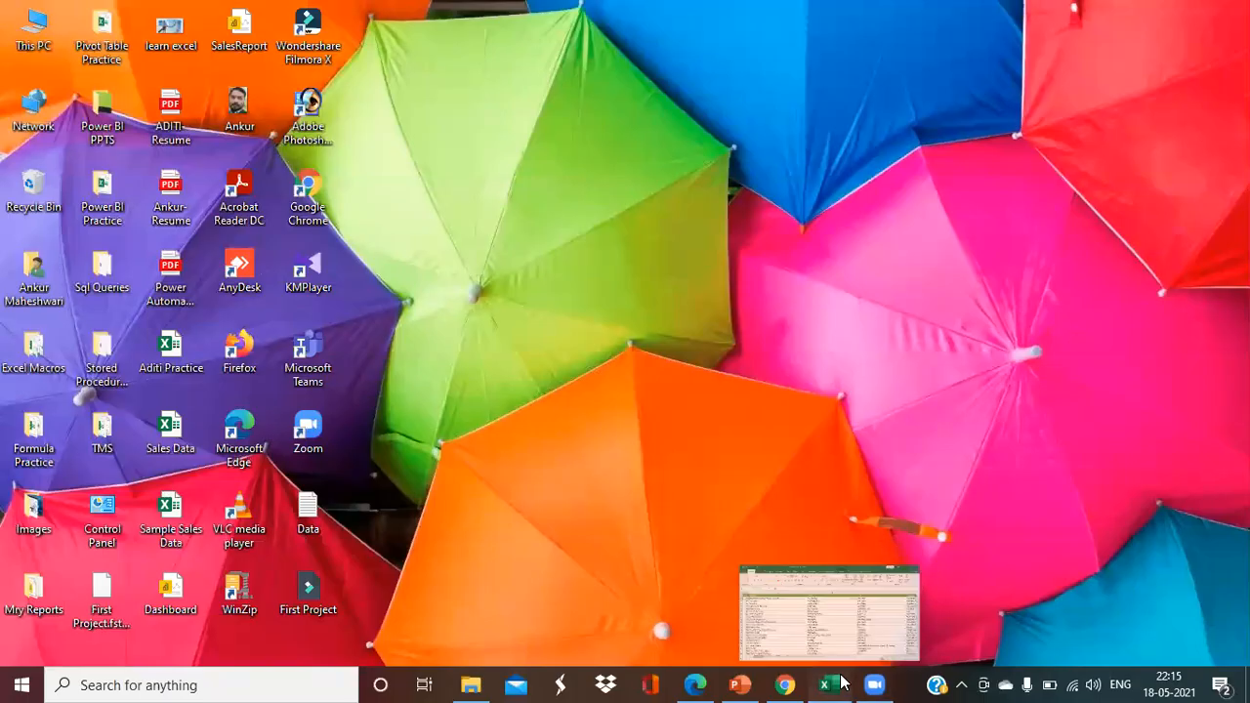
Step: Switch to the Cleaning-Data-2 workbook in Excel and look over the commands for opening and getting data
{"action": "left_click", "coordinate": [806, 684]}
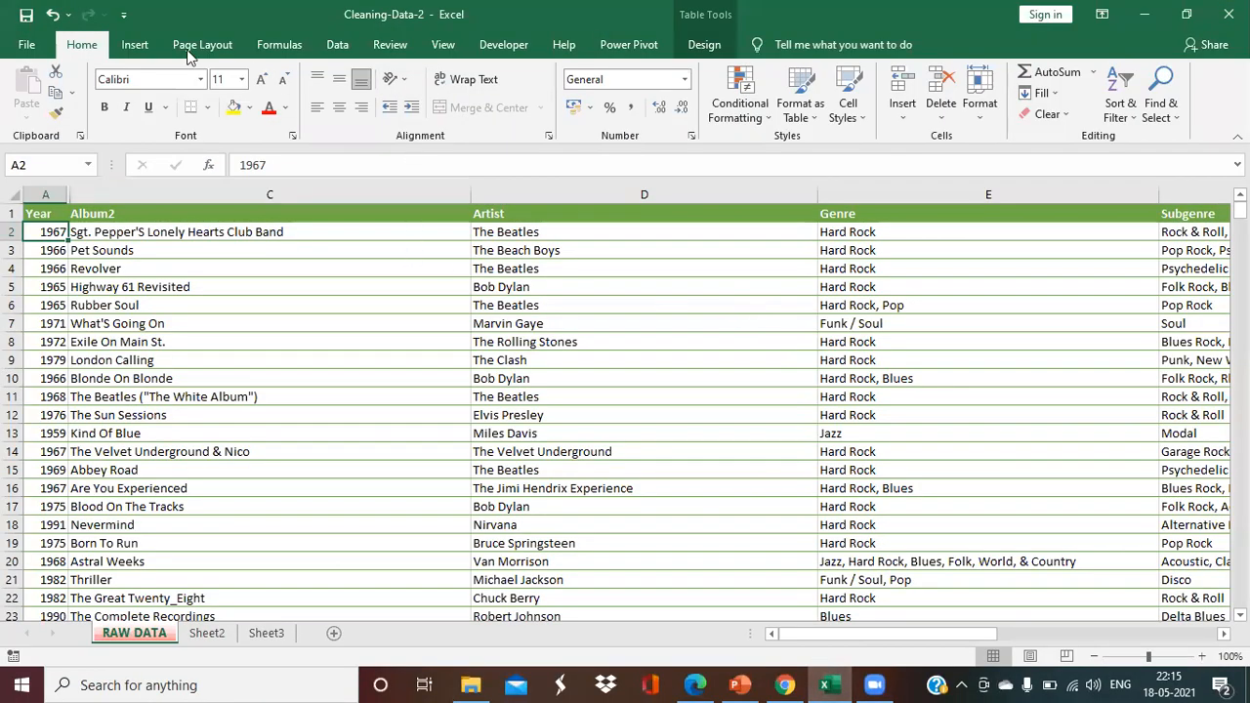
{"action": "left_click", "coordinate": [15, 44]}
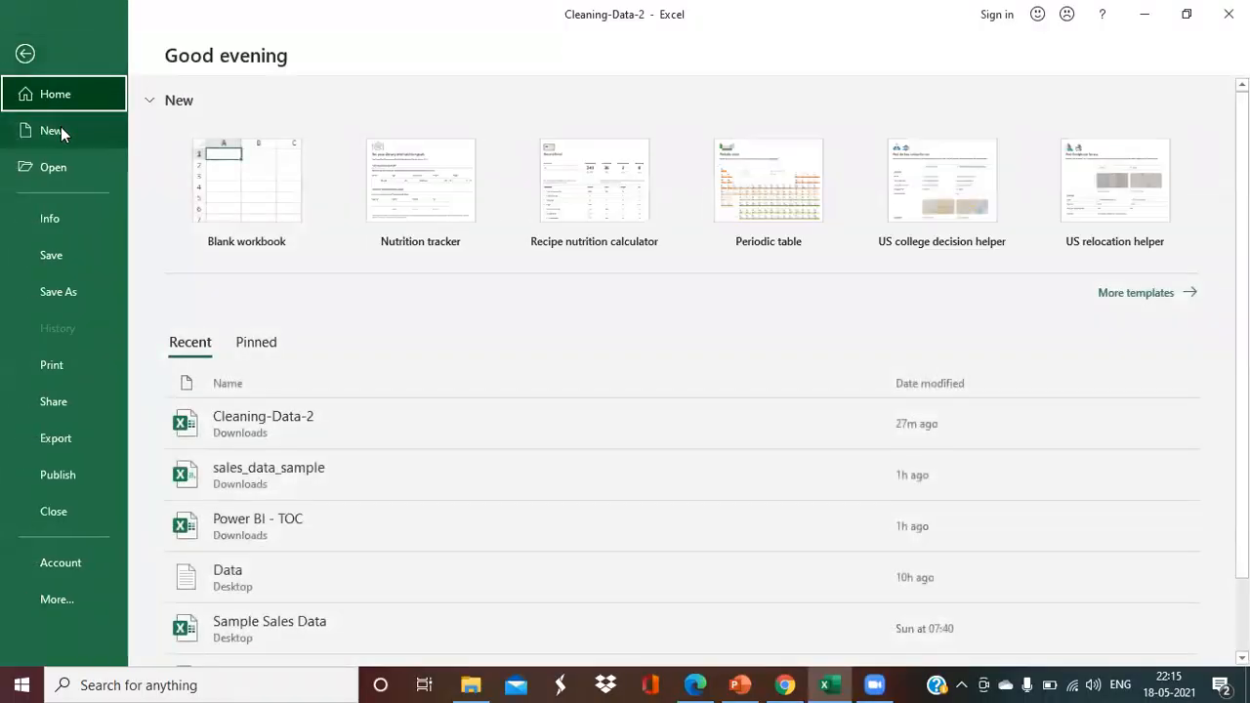
{"action": "key", "text": "Escape"}
{"action": "left_click", "coordinate": [337, 44]}
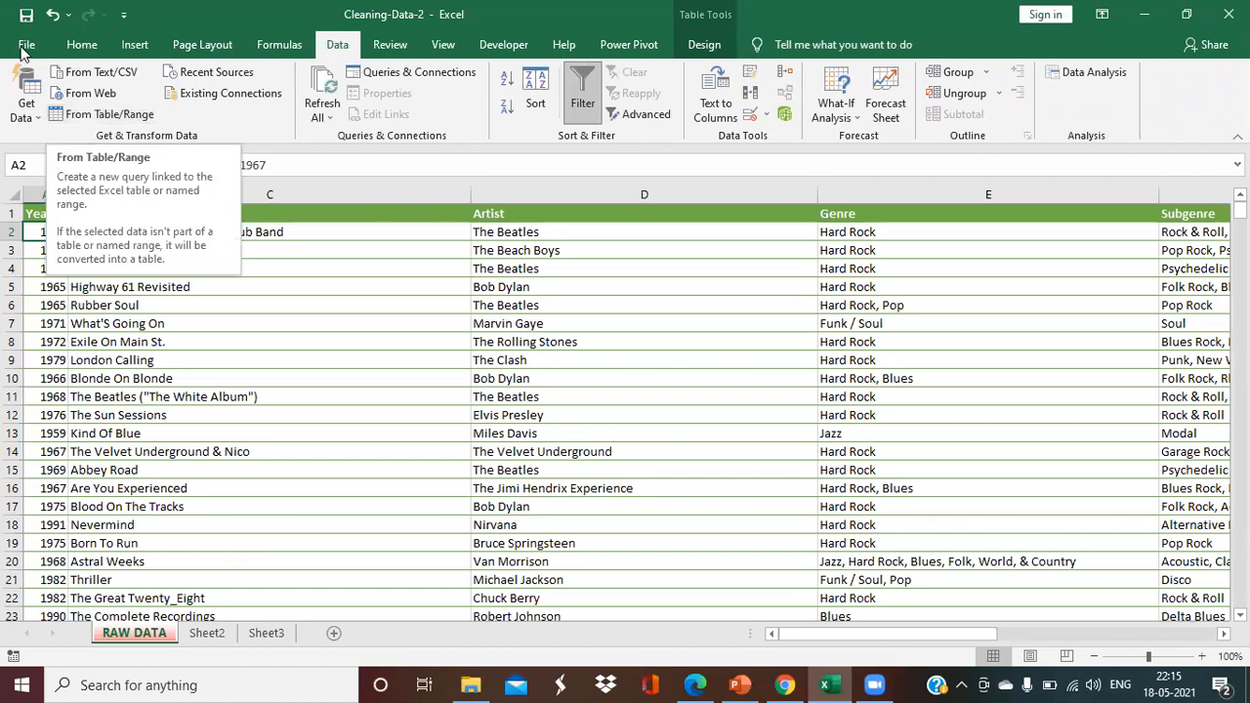
{"action": "left_click", "coordinate": [82, 44]}
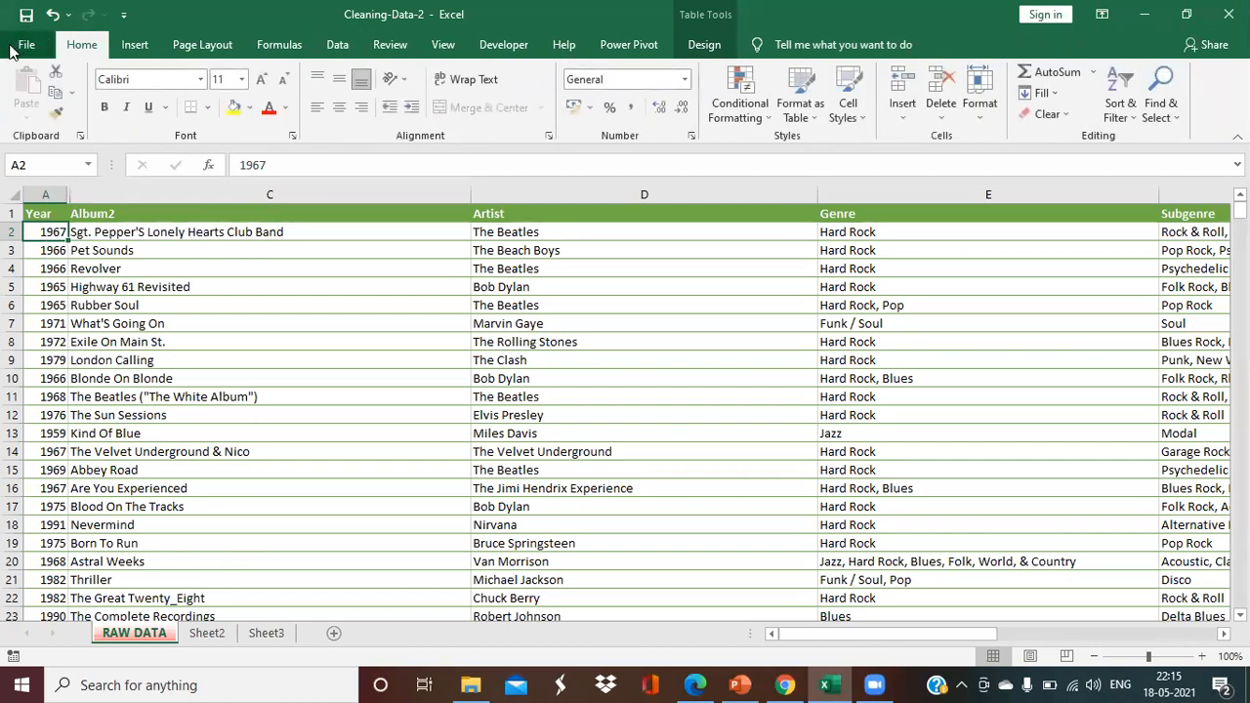
{"action": "left_click", "coordinate": [121, 309]}
Step: Start opening a file from this computer and browse to the Desktop folder
{"action": "left_click", "coordinate": [26, 46]}
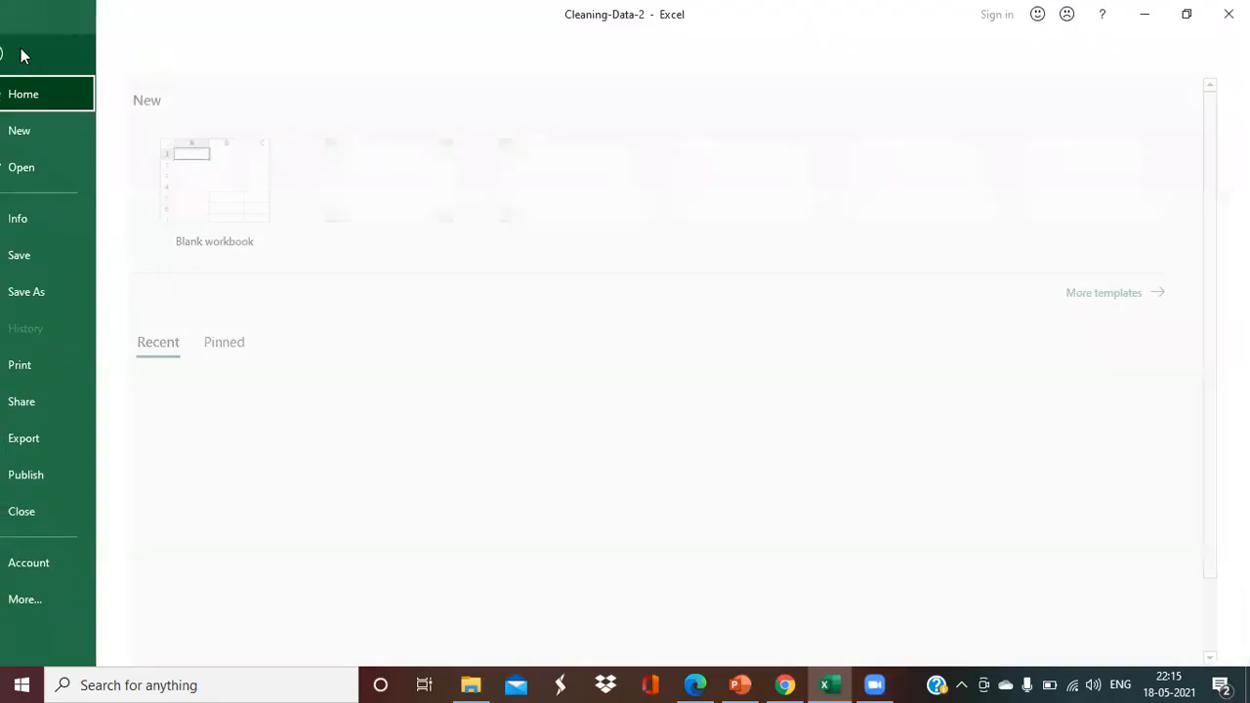
{"action": "left_click", "coordinate": [54, 167]}
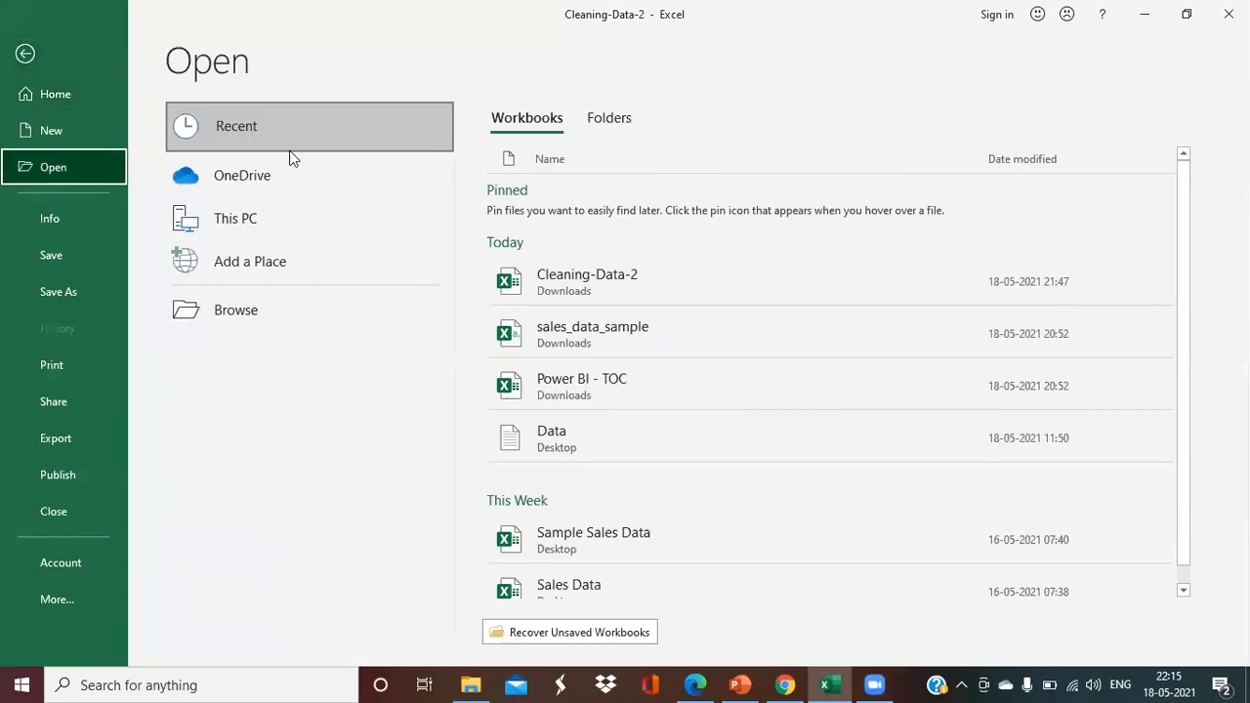
{"action": "left_click", "coordinate": [273, 230]}
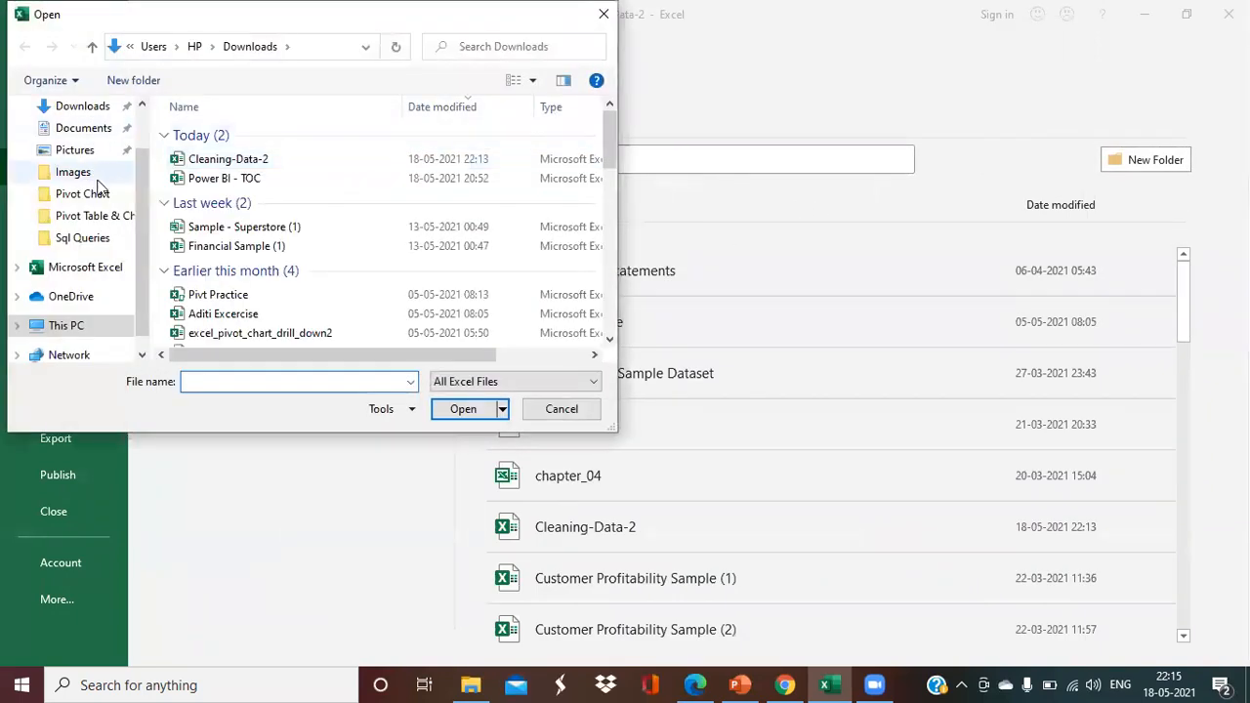
{"action": "scroll", "coordinate": [117, 195], "scroll_direction": "up", "scroll_amount": 1}
{"action": "left_click", "coordinate": [103, 143]}
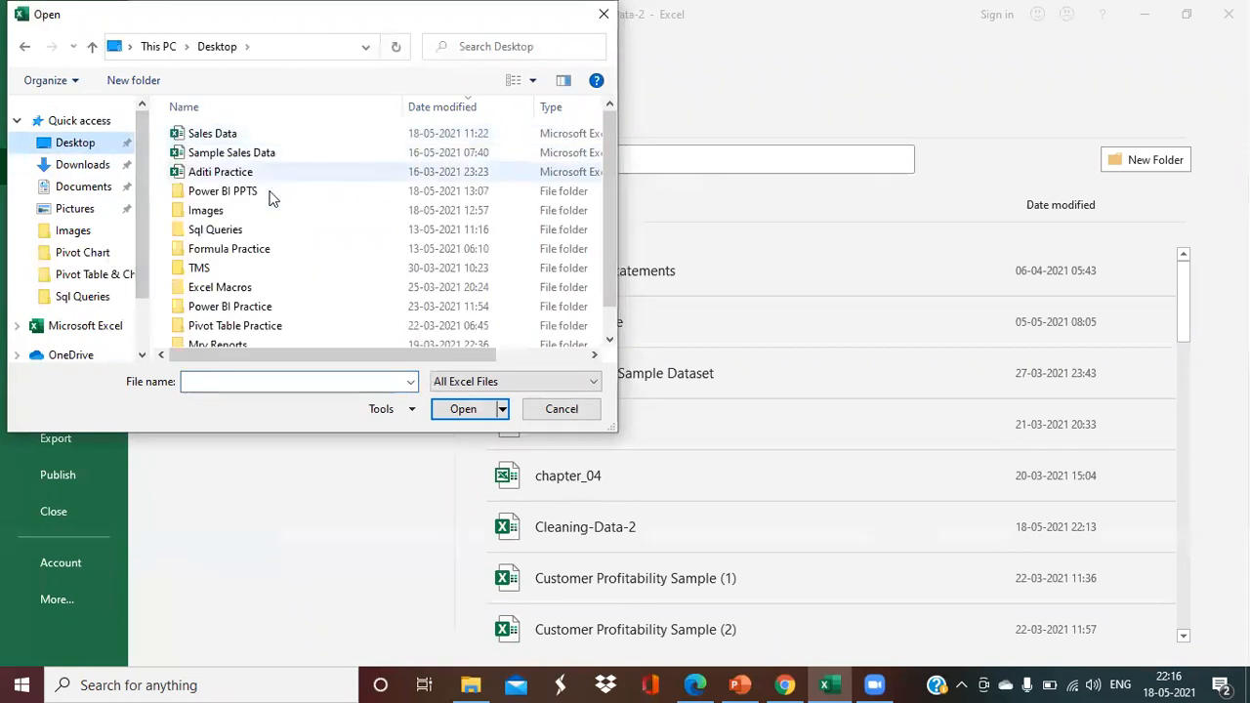
Step: Show all file types and open the Data text file
{"action": "left_click", "coordinate": [535, 383]}
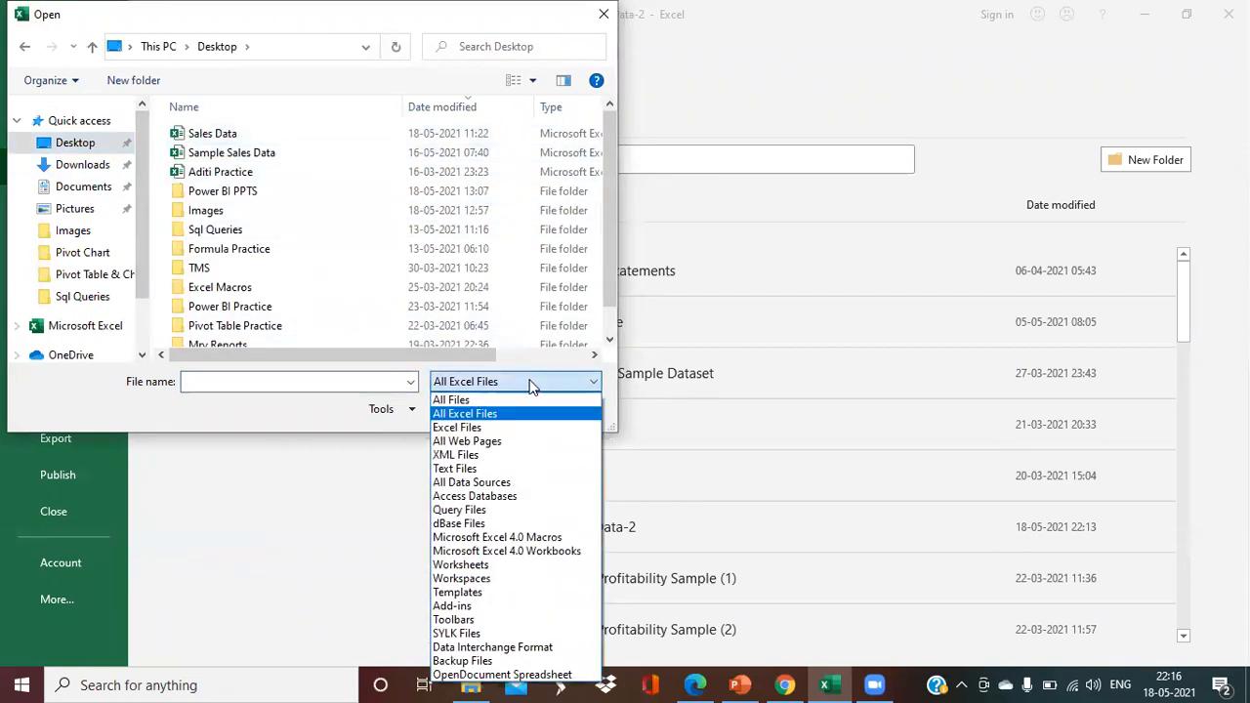
{"action": "left_click", "coordinate": [515, 398]}
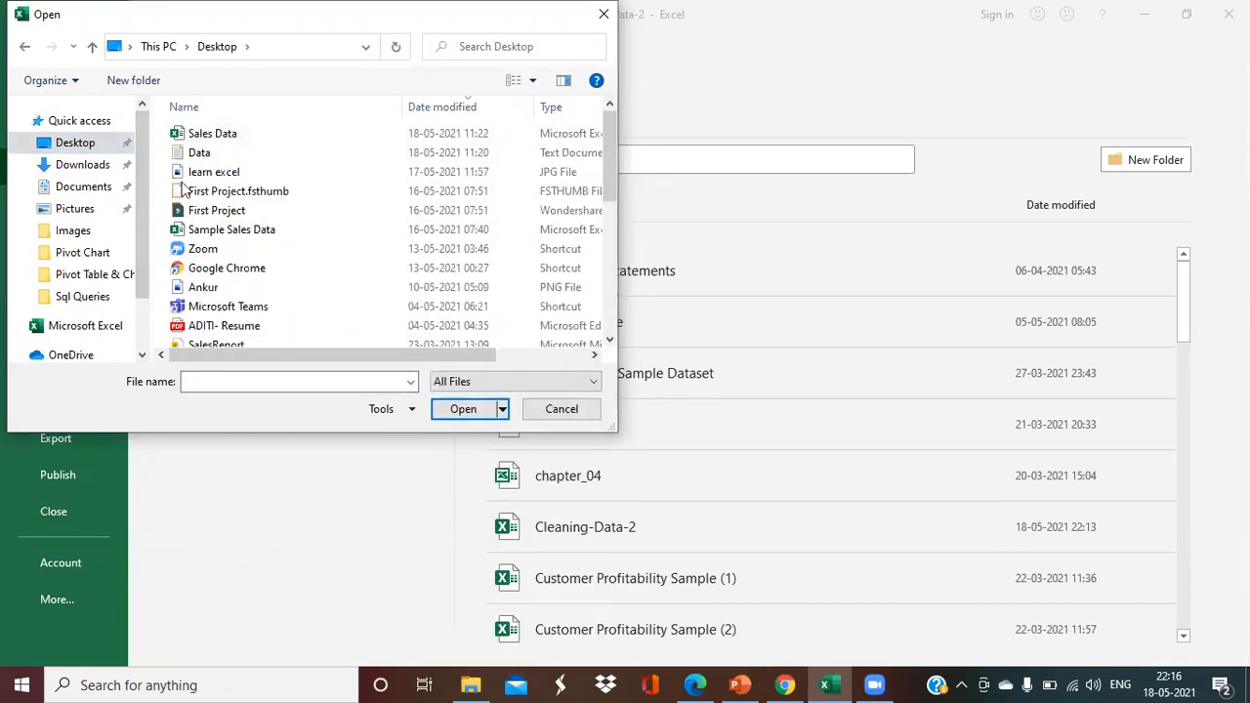
{"action": "left_click", "coordinate": [200, 153]}
{"action": "left_click", "coordinate": [462, 409]}
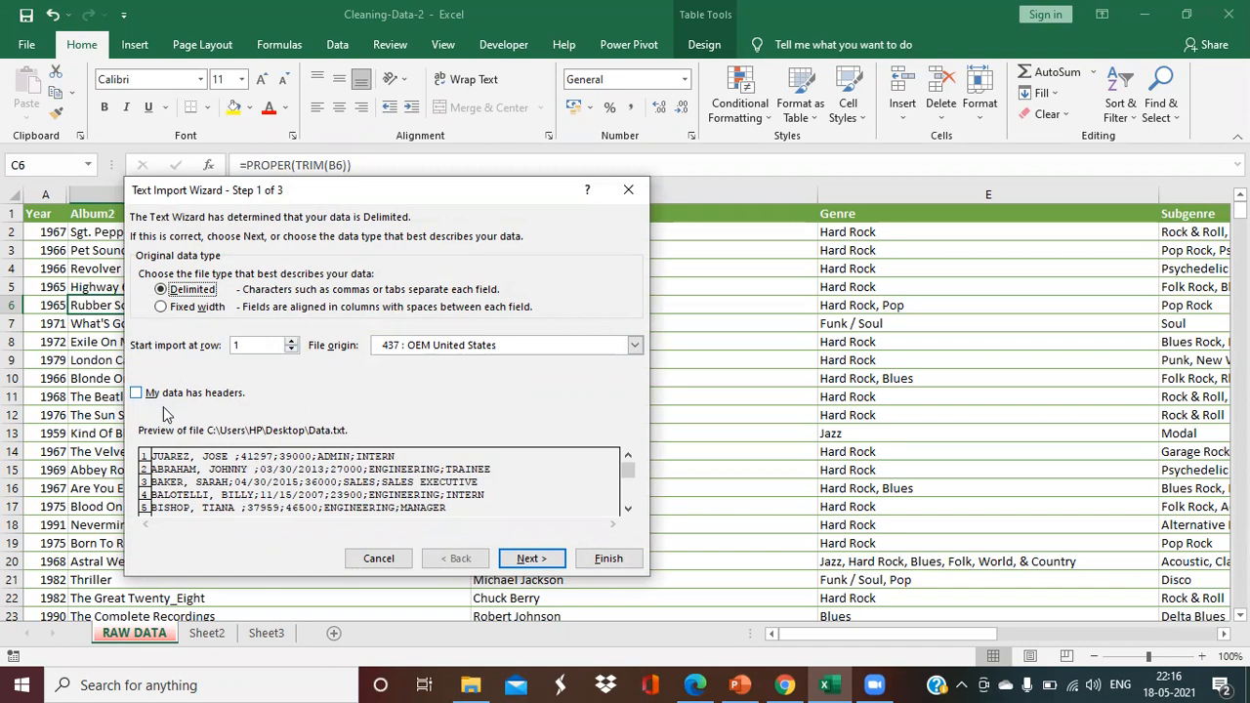
Step: Import the text as delimited data split by semicolons instead of tabs, keep the General format, and autofit column A
{"action": "left_click", "coordinate": [524, 558]}
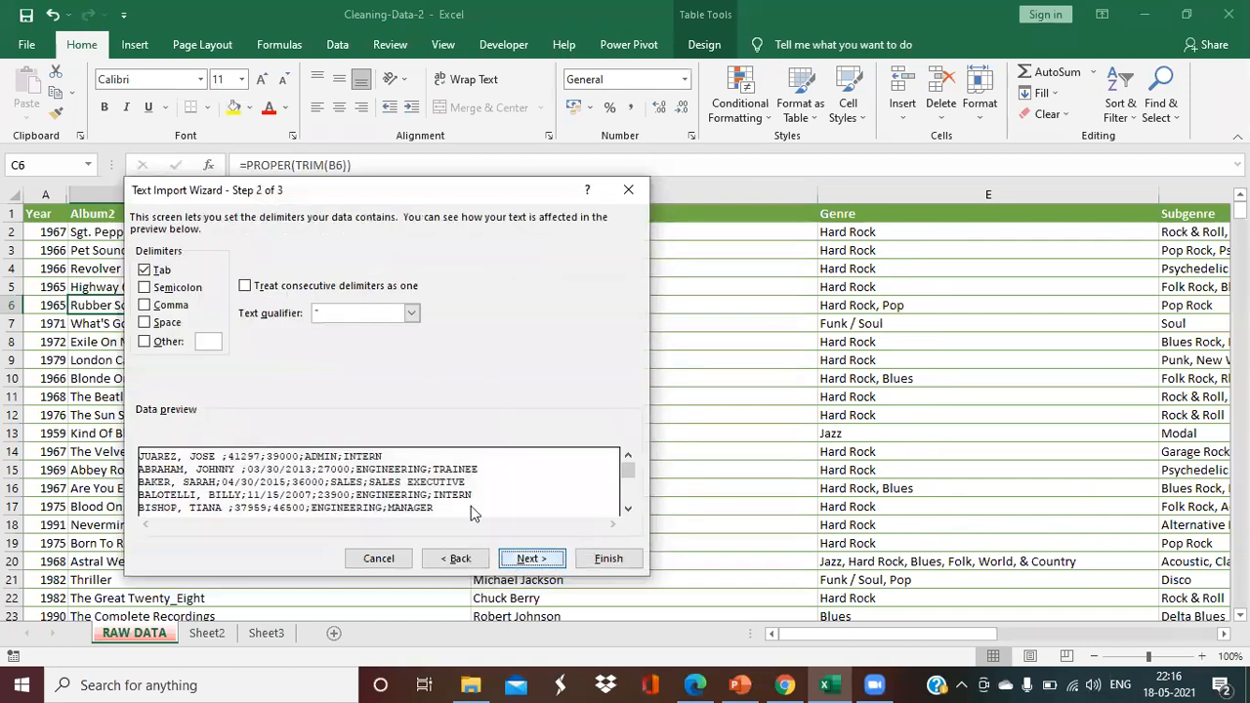
{"action": "left_click", "coordinate": [146, 271]}
{"action": "left_click", "coordinate": [146, 270]}
{"action": "left_click", "coordinate": [144, 288]}
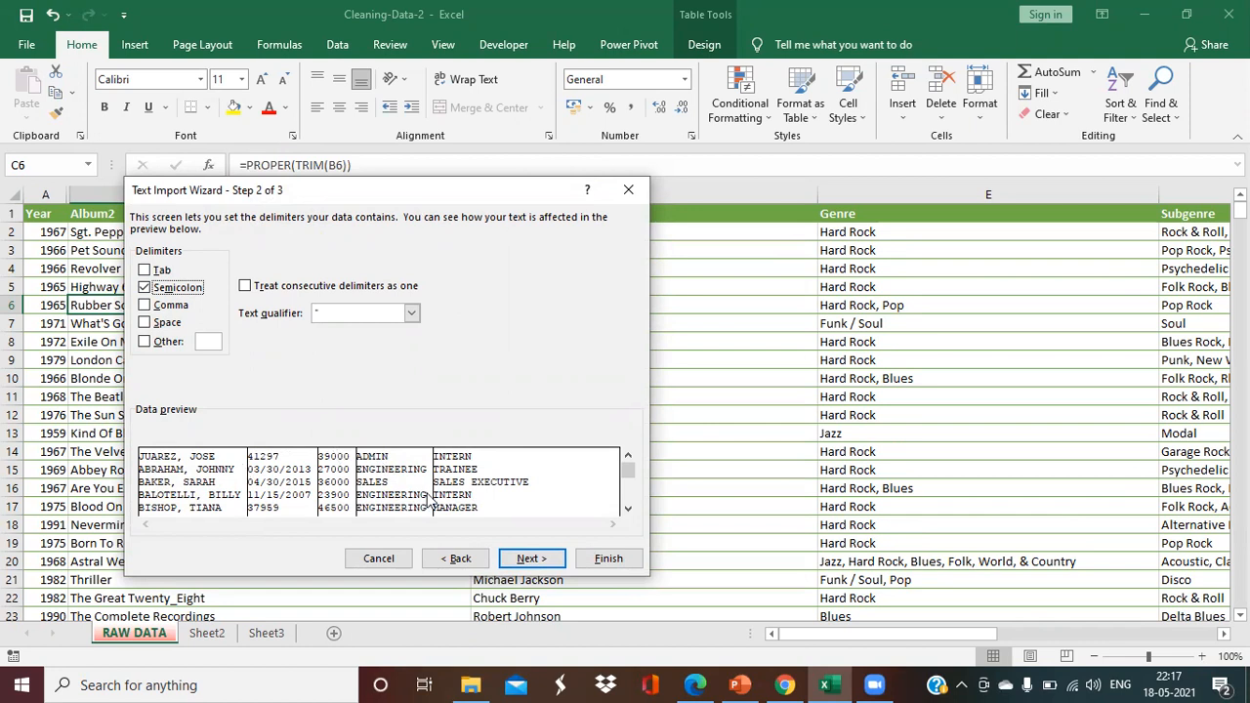
{"action": "left_click", "coordinate": [524, 563]}
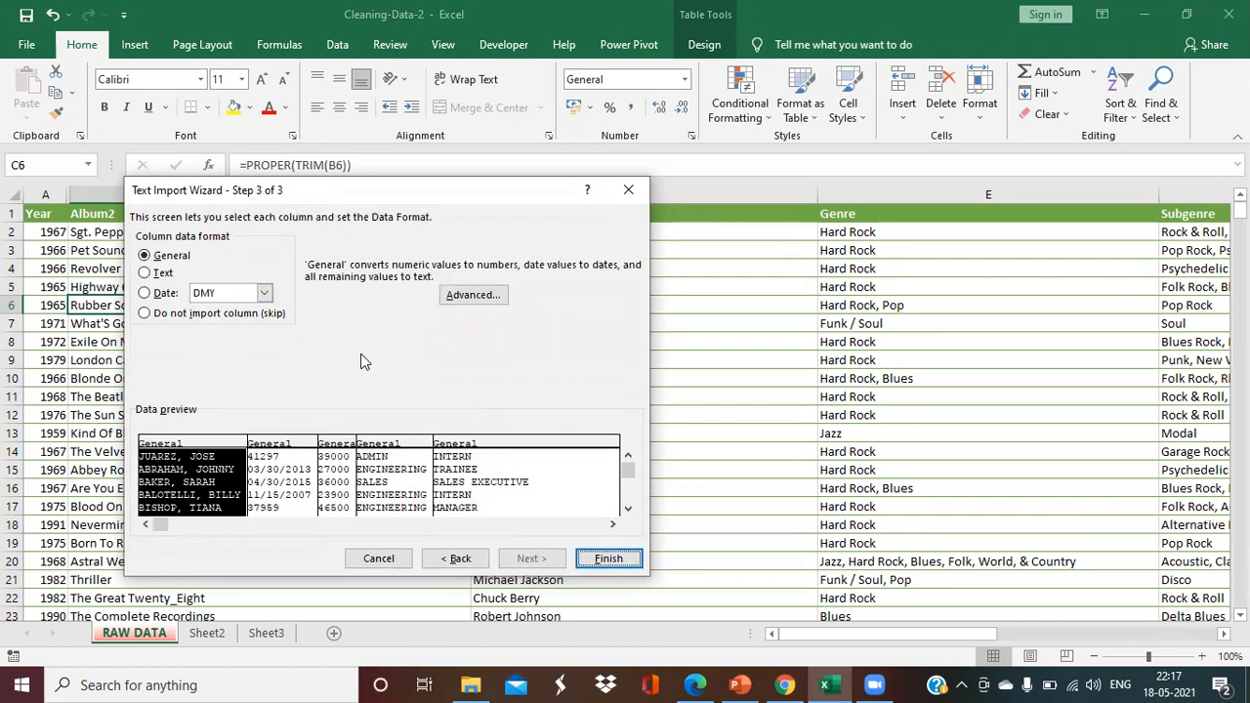
{"action": "left_click", "coordinate": [608, 560]}
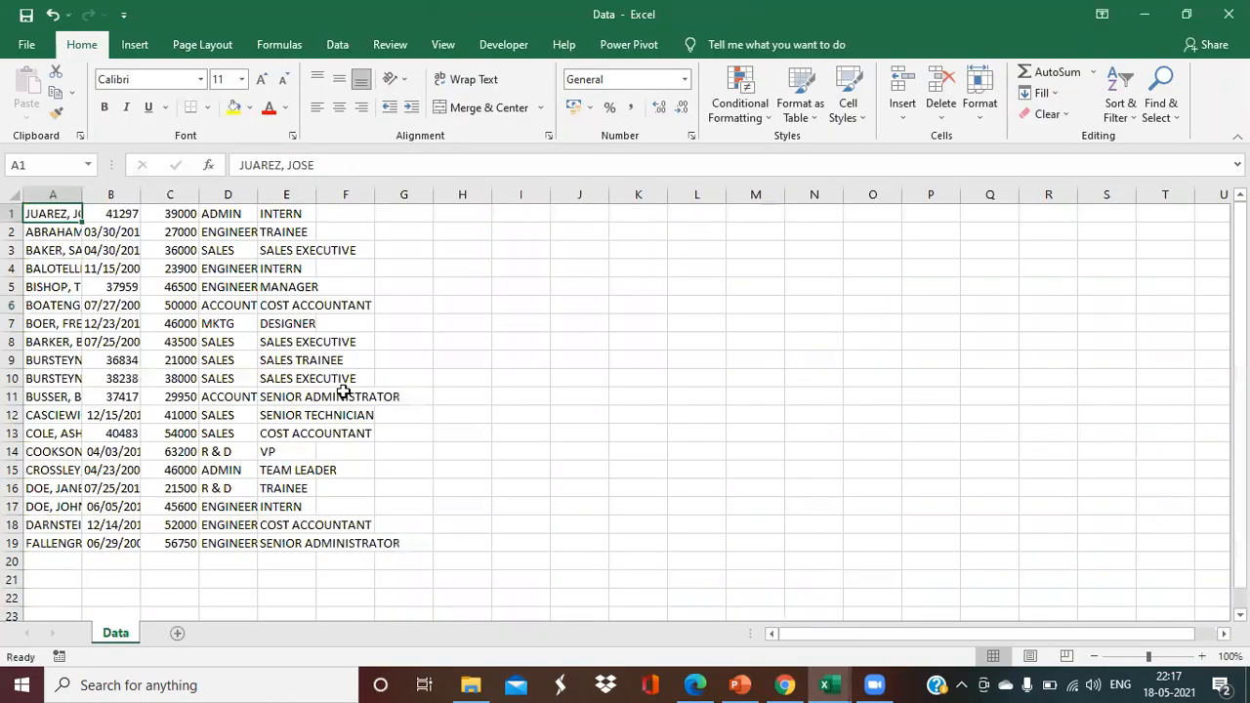
{"action": "double_click", "coordinate": [82, 195]}
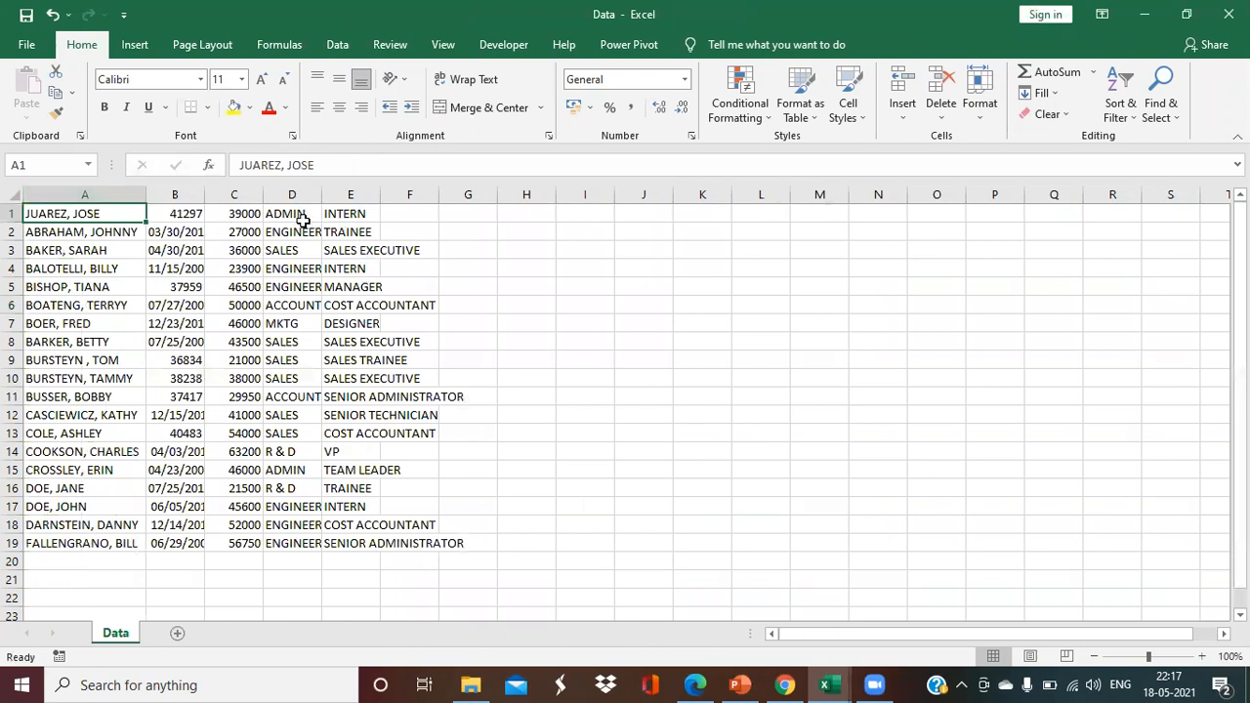
Step: Look over the imported employee records from the names through the job titles in rows 1 to 19
{"action": "left_click_drag", "start_coordinate": [347, 213], "coordinate": [343, 543]}
{"action": "left_click_drag", "start_coordinate": [51, 213], "coordinate": [426, 551]}
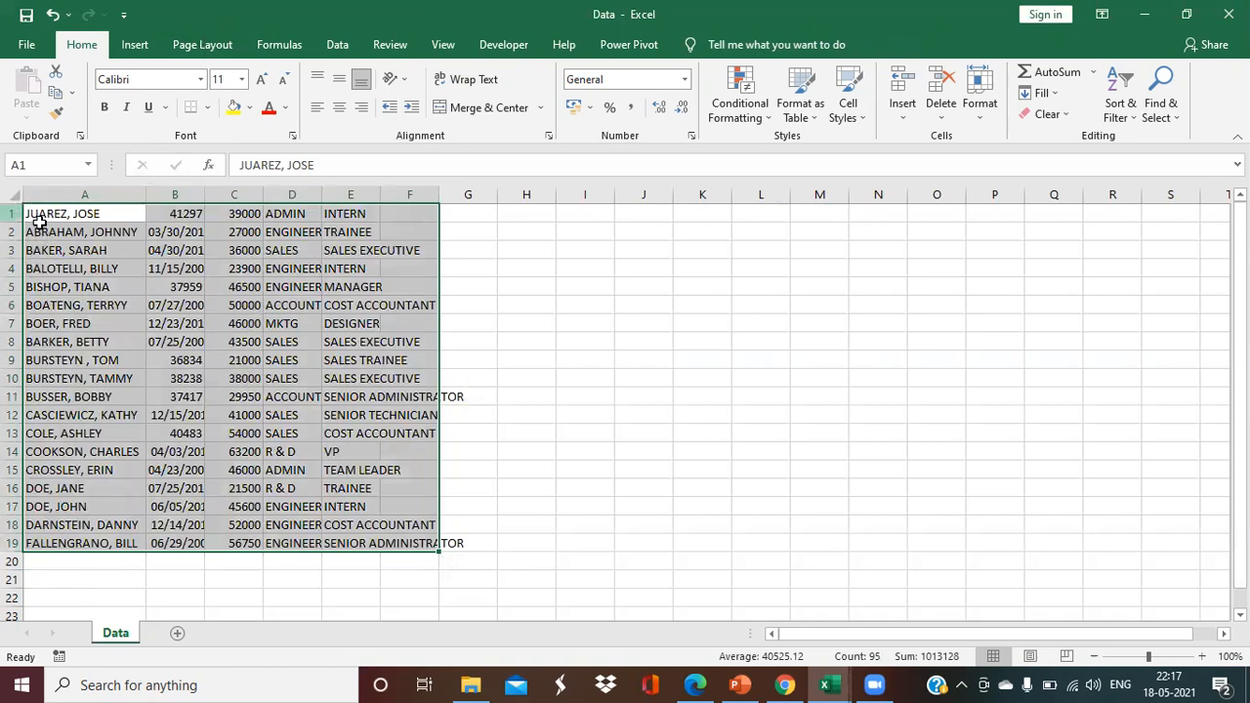
{"action": "left_click_drag", "start_coordinate": [49, 217], "coordinate": [414, 543]}
Step: Examine the date values in B1:B19, checking cells B1 to B3 individually, and review the full range A1:F19
{"action": "left_click_drag", "start_coordinate": [182, 216], "coordinate": [183, 549]}
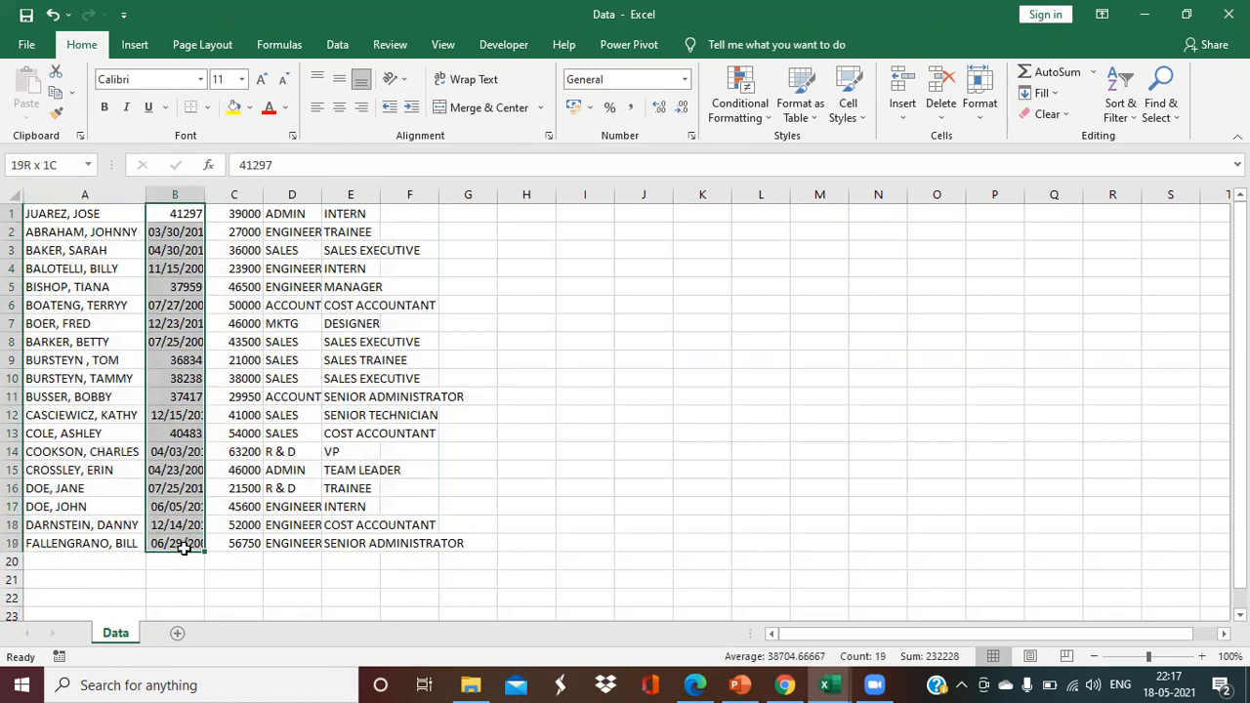
{"action": "left_click", "coordinate": [178, 213]}
{"action": "left_click", "coordinate": [175, 231]}
{"action": "left_click", "coordinate": [173, 250]}
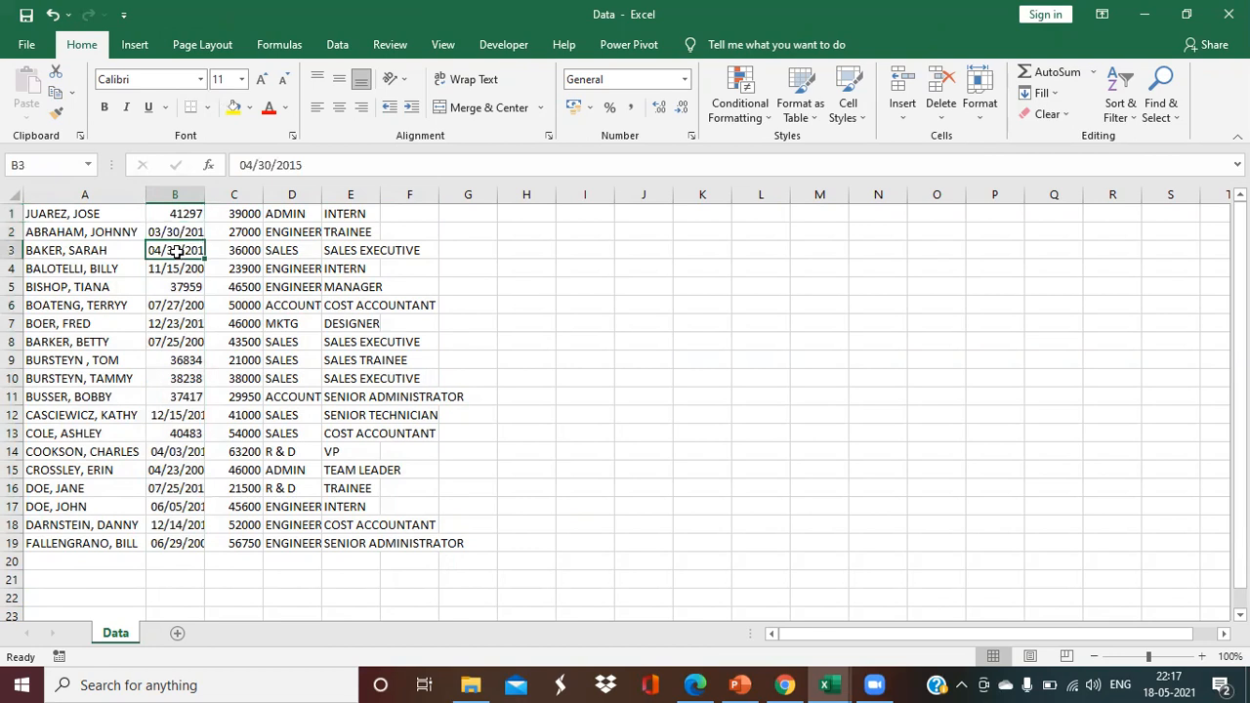
{"action": "left_click_drag", "start_coordinate": [178, 213], "coordinate": [178, 537]}
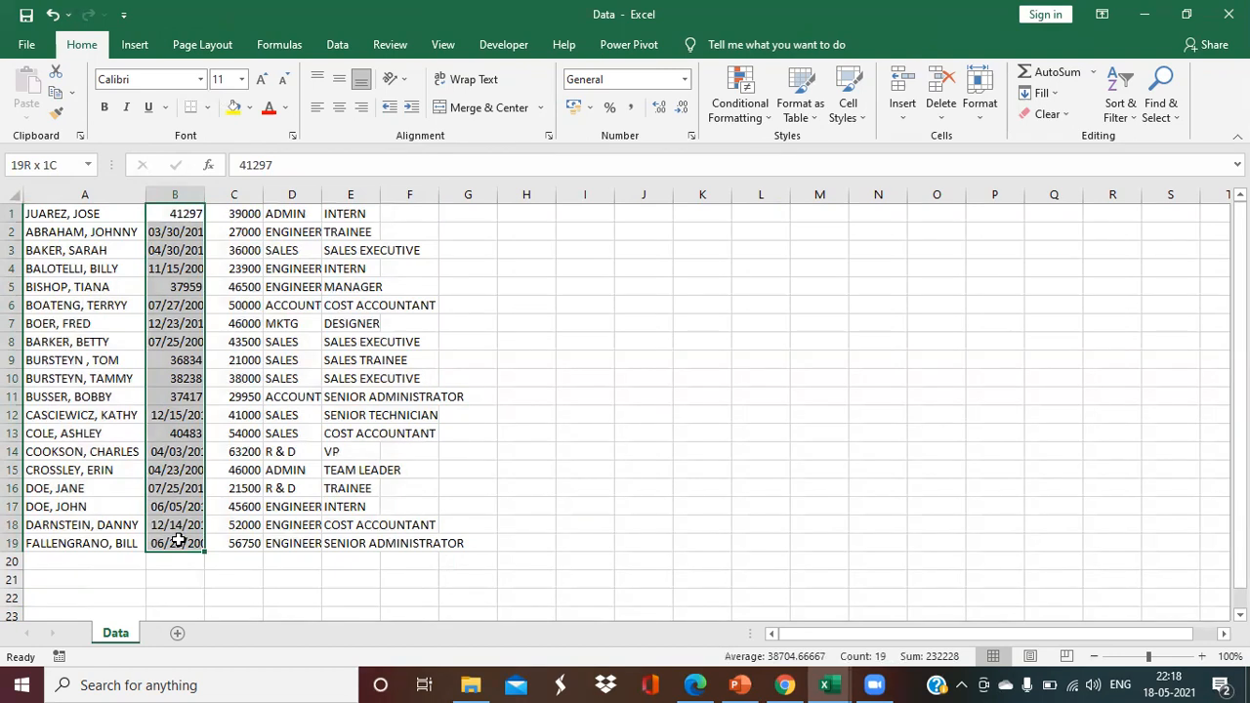
{"action": "left_click_drag", "start_coordinate": [178, 540], "coordinate": [435, 550]}
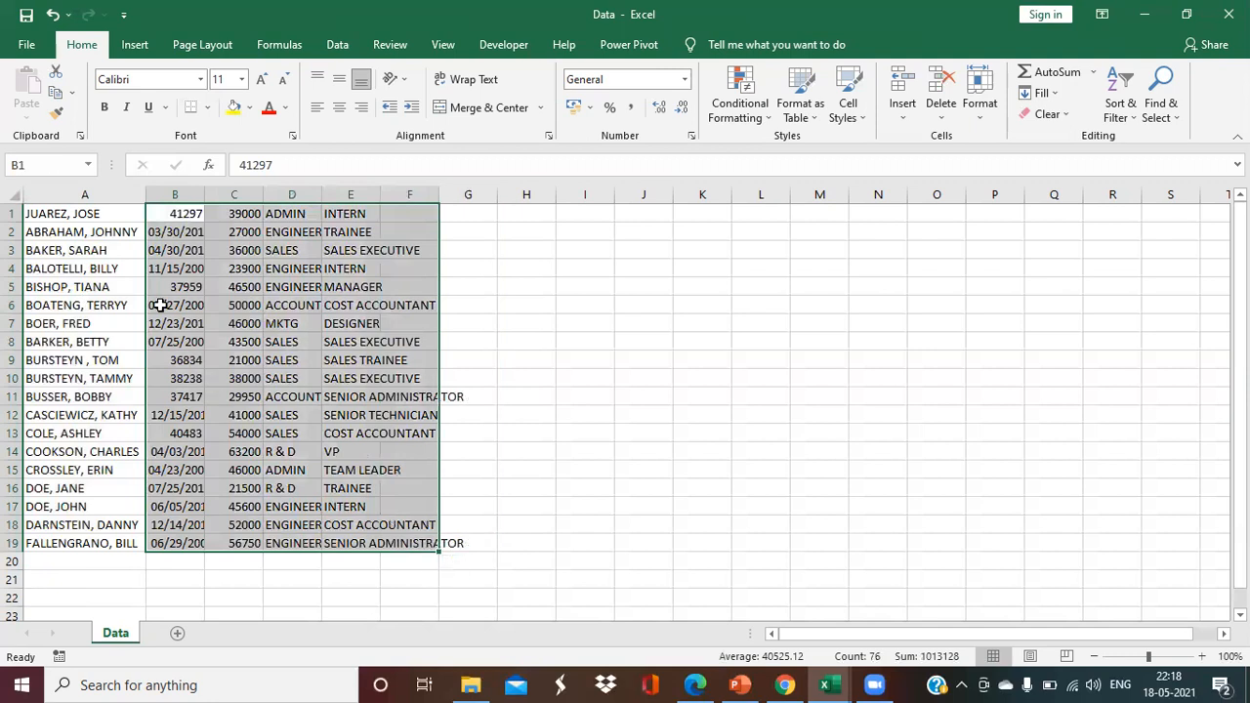
{"action": "left_click_drag", "start_coordinate": [63, 213], "coordinate": [437, 537]}
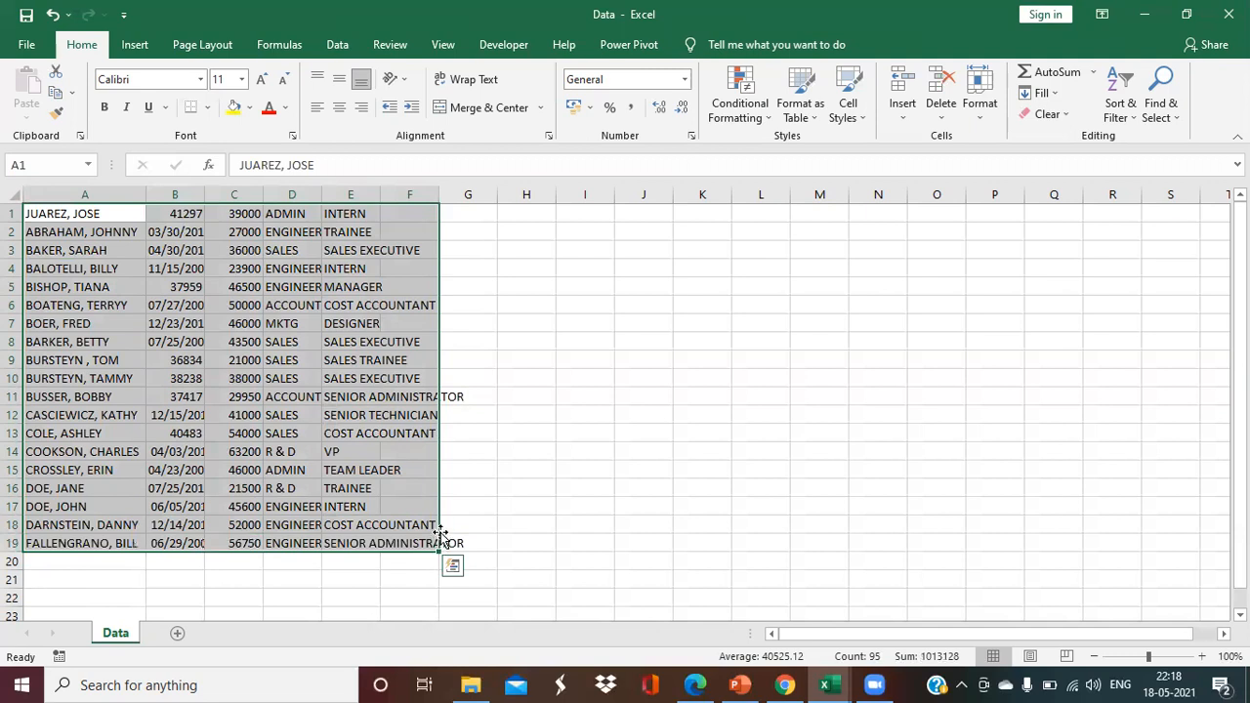